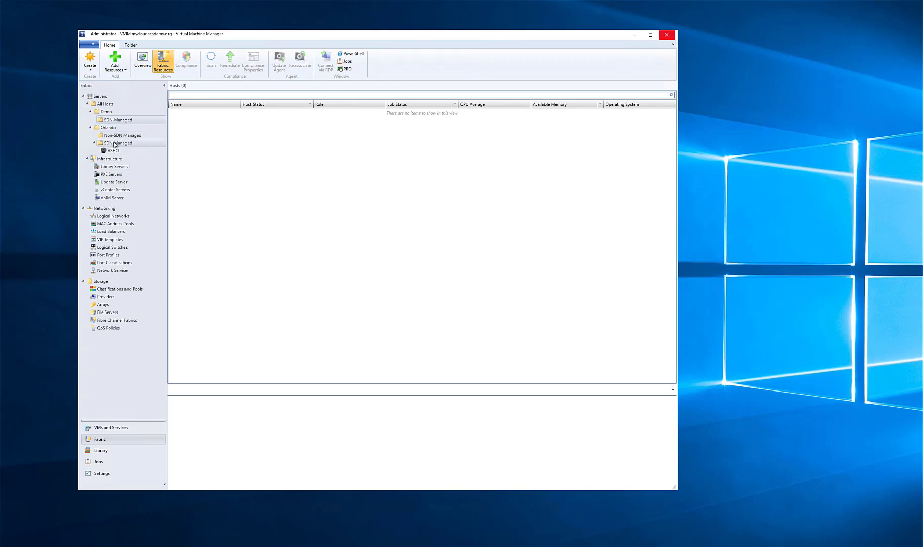
Start creating a new logical network in the fabric's networking section and name it Demo-SDN
left_click(112, 215)
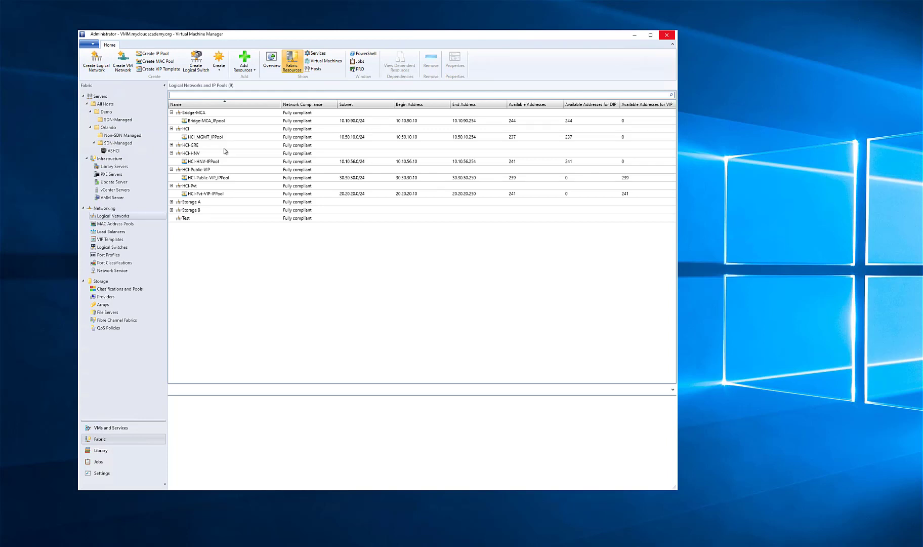
right_click(128, 214)
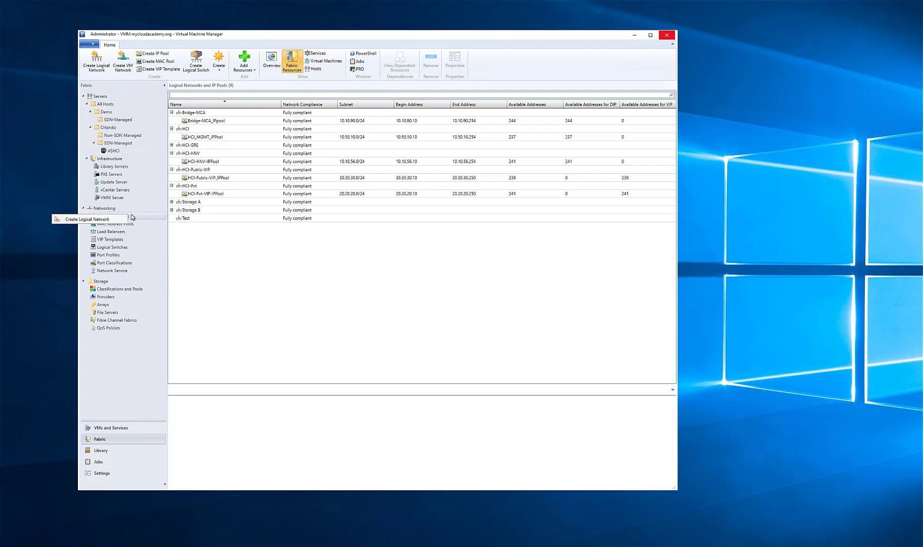
left_click(108, 219)
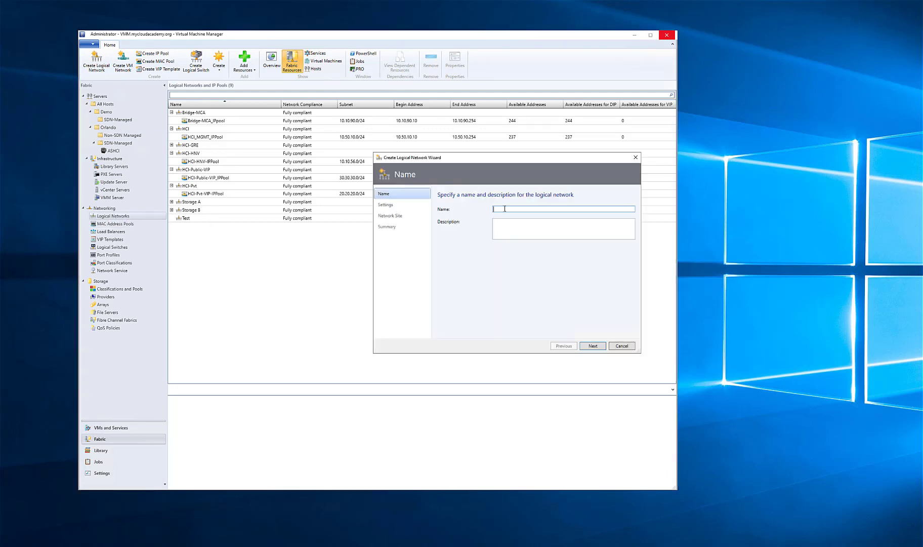
type("Demo-SDN")
left_click(601, 347)
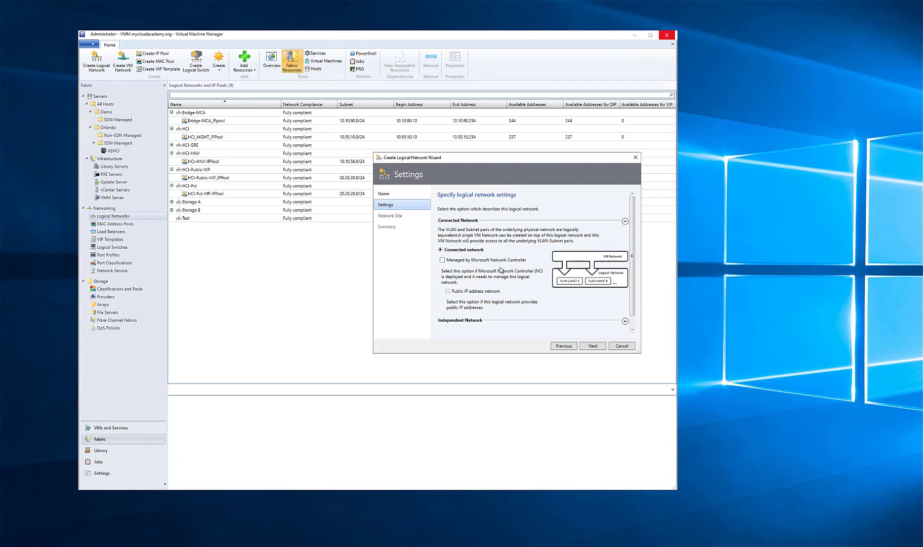
Review the independent and virtualized network options and keep Connected network as the logical network's type
scroll(520, 274, "down", 1)
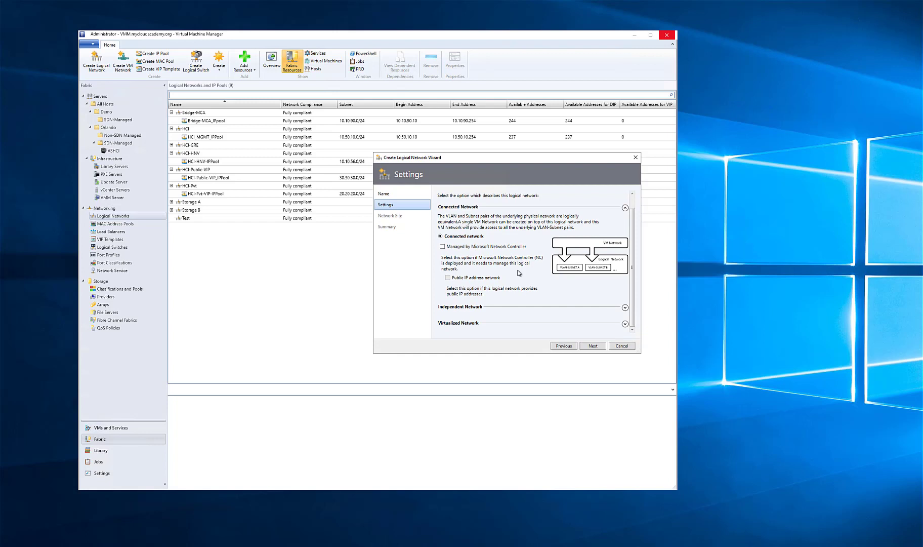
left_click(625, 308)
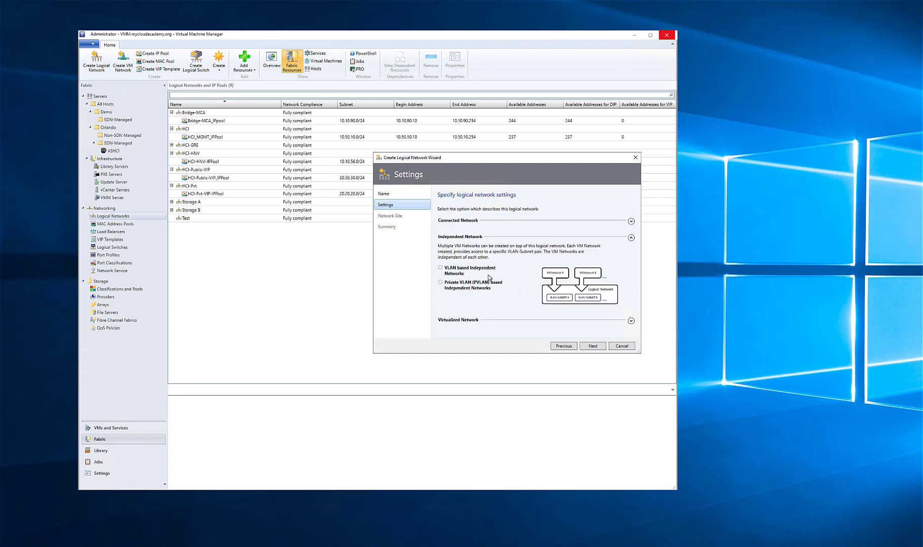
left_click(631, 321)
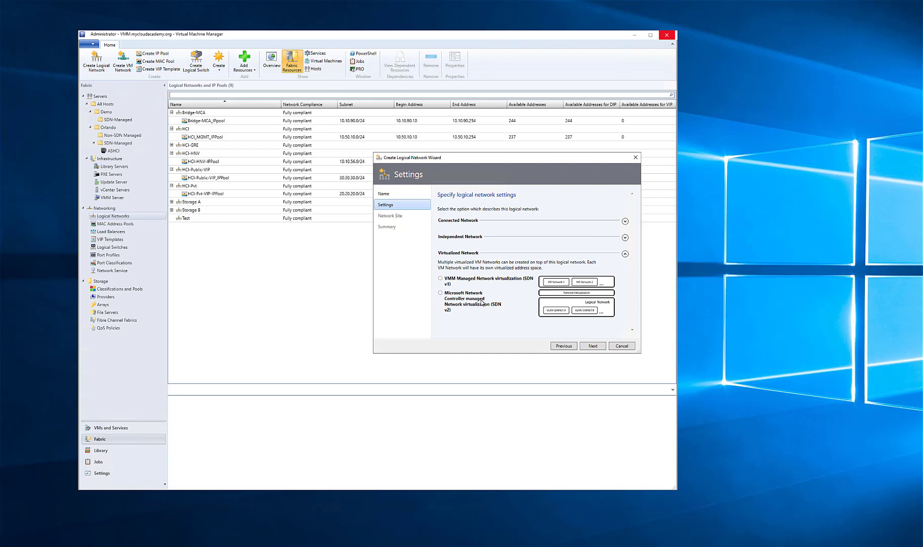
left_click(625, 221)
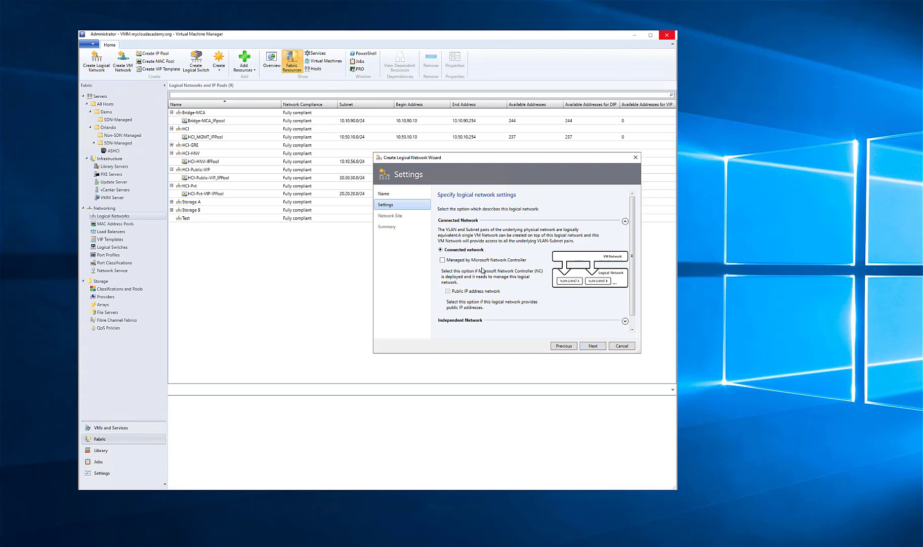
left_click(604, 347)
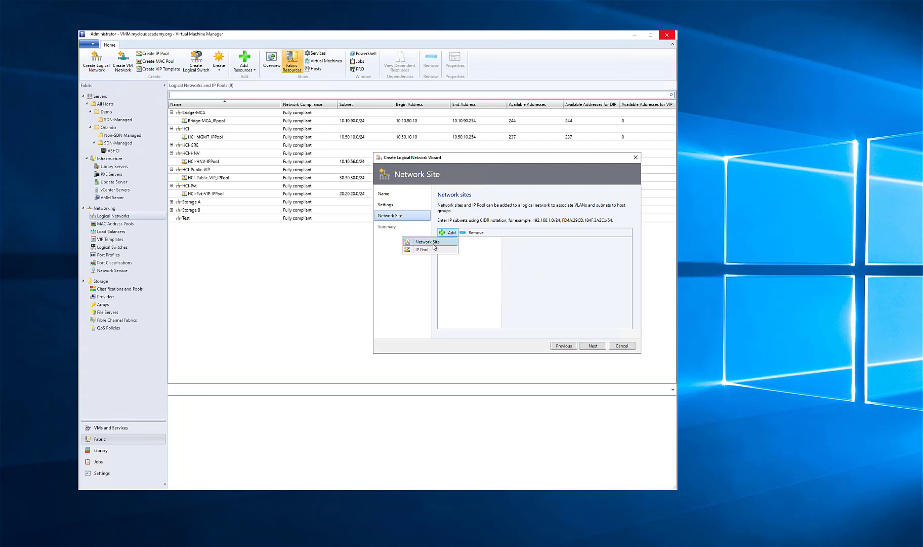
Add a network site named Demo-SDN and make it available to the SDN-Managed host group under Demo
left_click(450, 234)
scroll(523, 268, "down", 1)
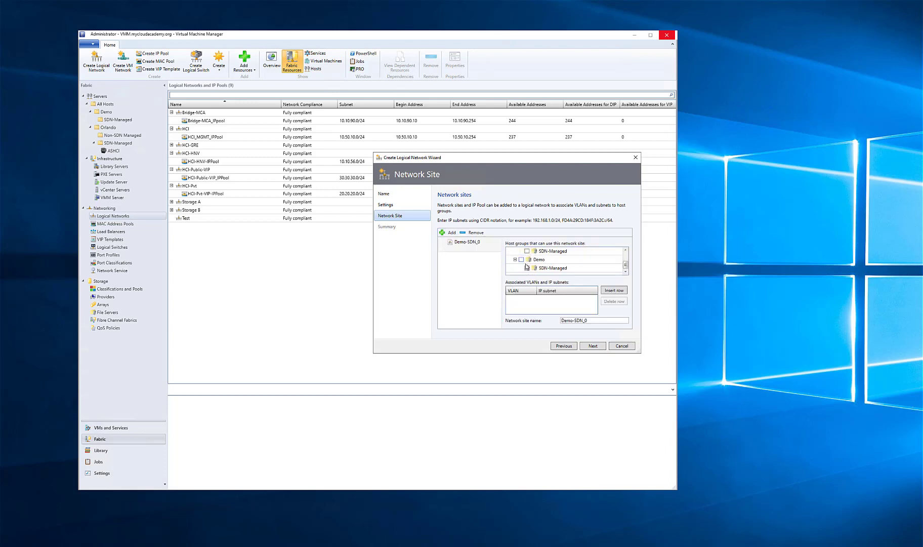
left_click(527, 268)
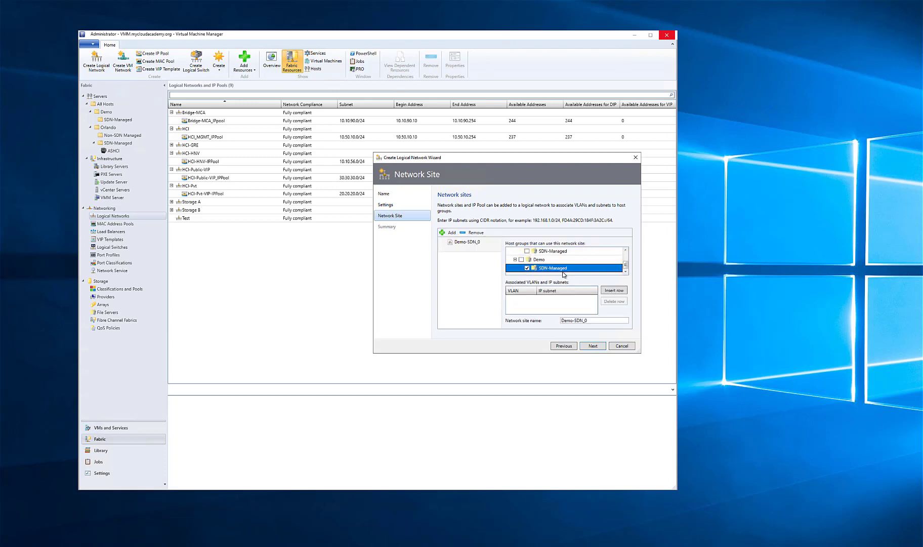
left_click(593, 320)
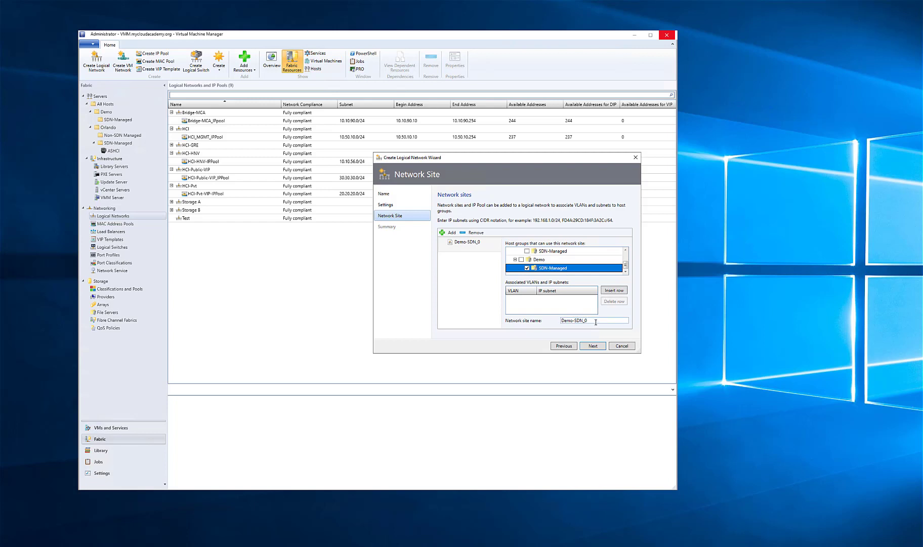
Associate VLAN 0 and IP subnet 10.10.10.0/24 with the Demo-SDN network site
left_click(614, 290)
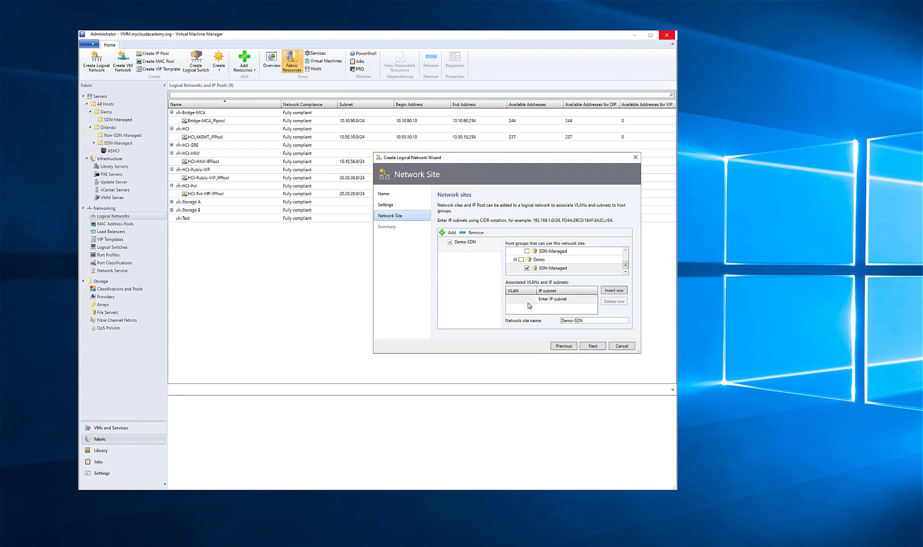
left_click(523, 299)
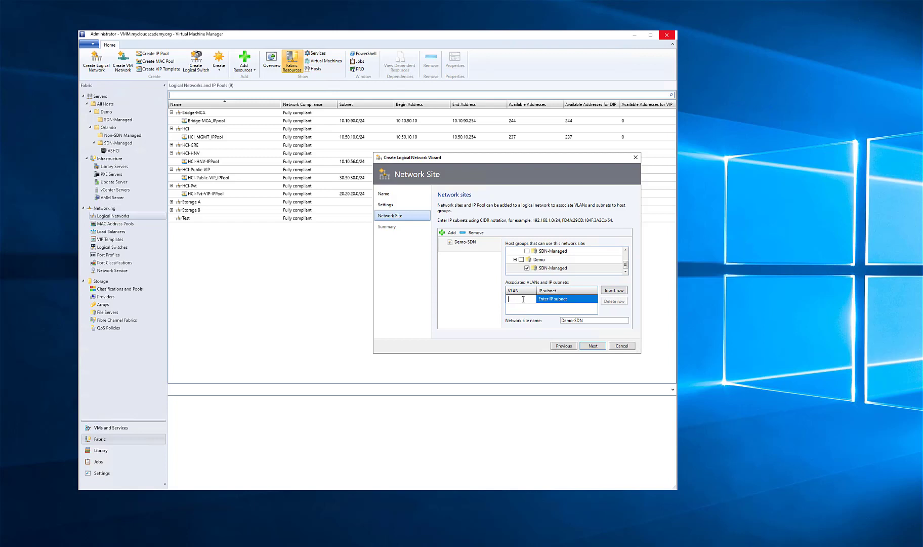
type("0")
left_click(574, 298)
type("10")
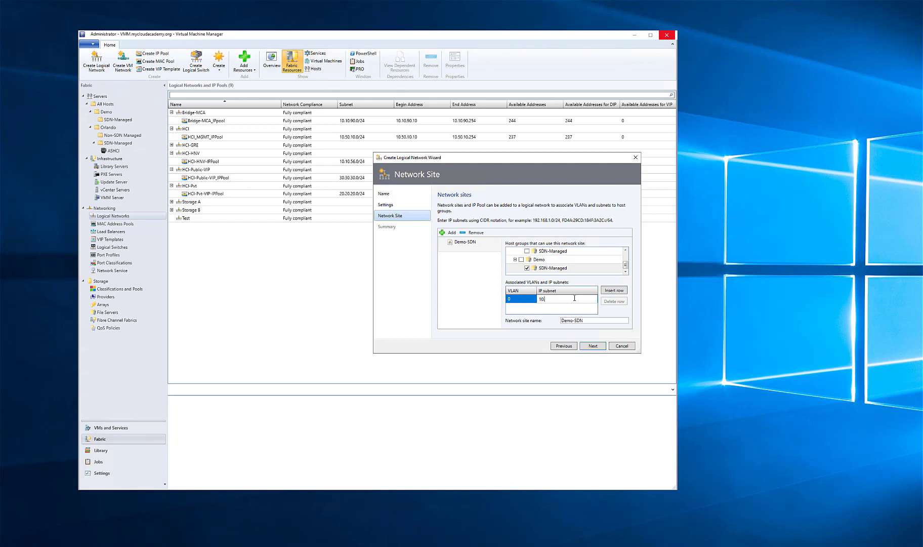
type(".10.10.0/24")
Finish creating the Demo-SDN logical network and close the Jobs window
left_click(592, 345)
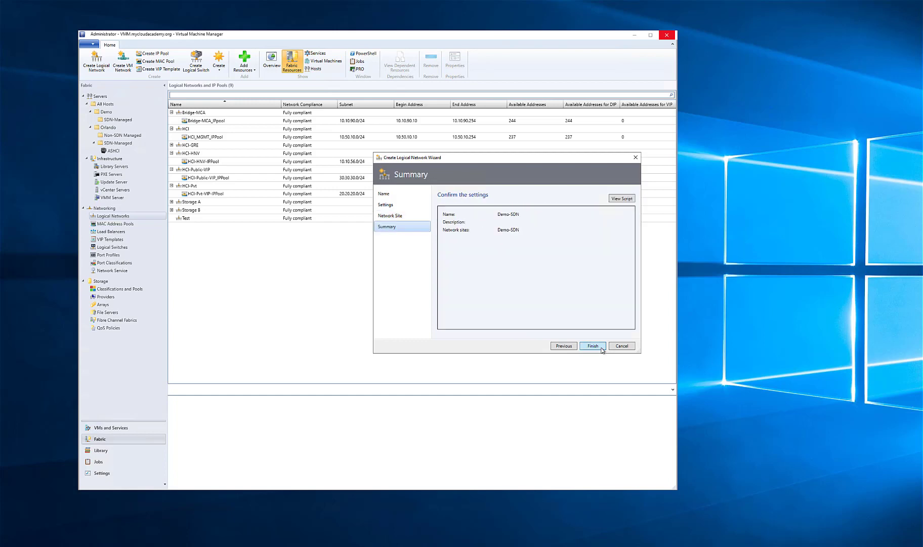
left_click(593, 346)
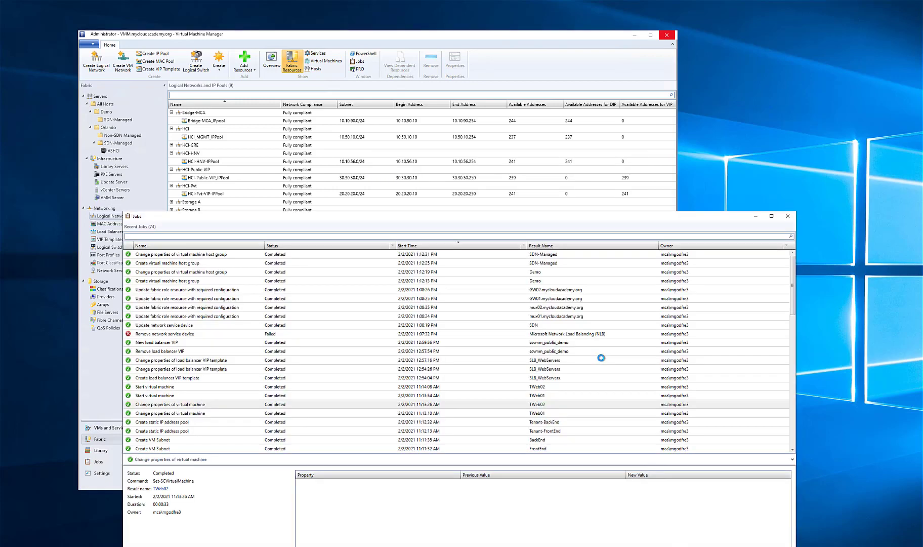
left_click(786, 215)
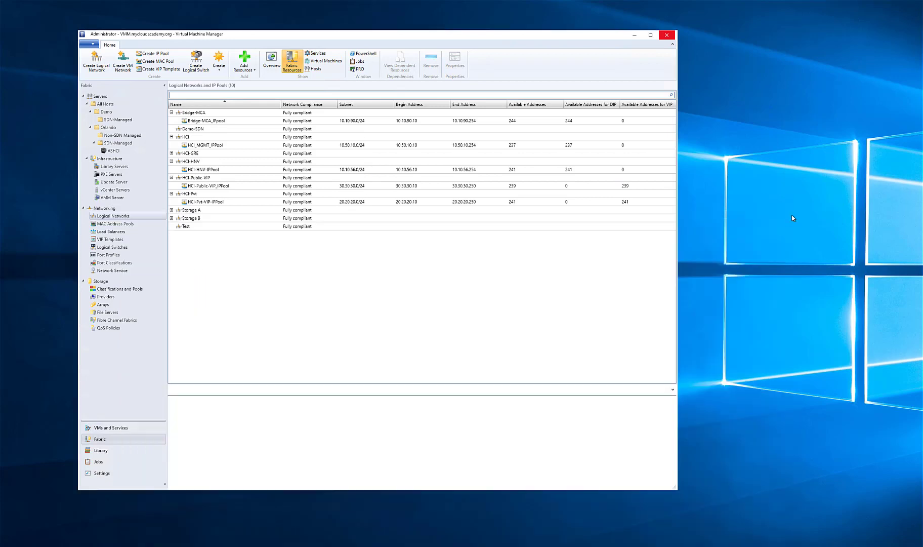
Start a static IP address pool for the Demo-SDN logical network and name it Demo-SDN-MGMT-IPPool
right_click(189, 130)
left_click(170, 133)
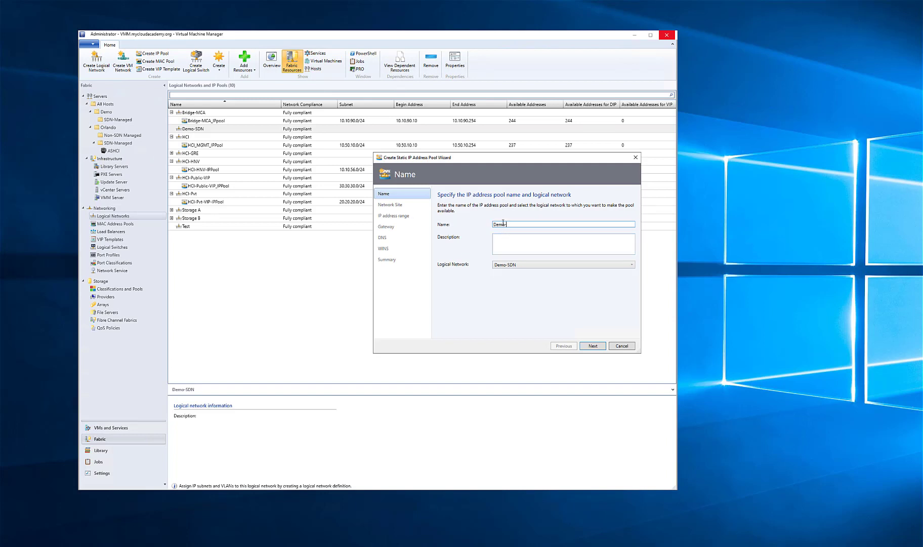
type("Demo-SDN-MGMT-IPPool")
Use the existing Demo-SDN network site and set the pool's range from 10.10.10.10 to 10.10.10.254
left_click(593, 346)
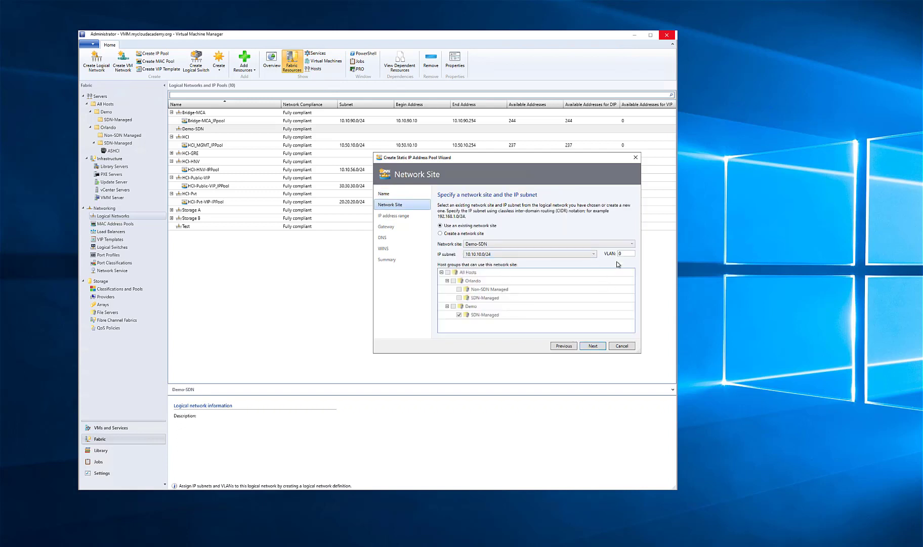
left_click(591, 348)
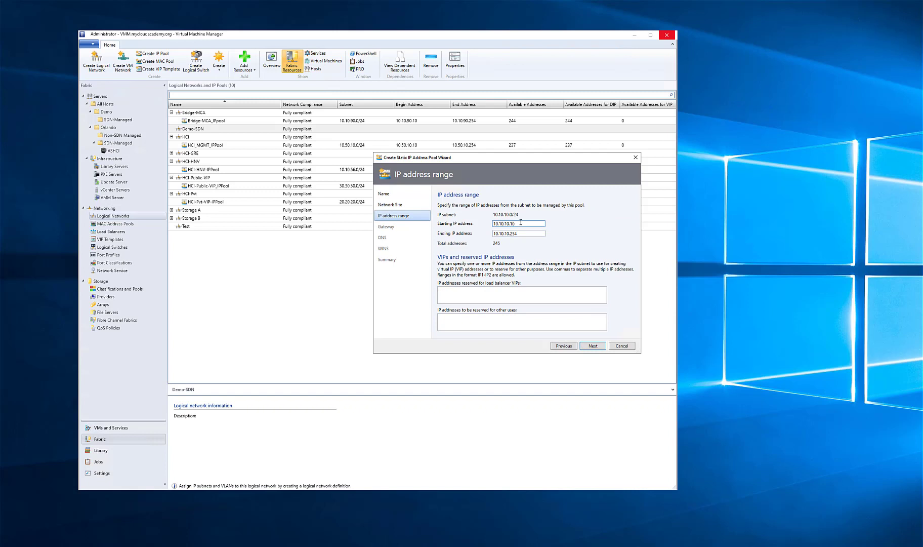
left_click(592, 348)
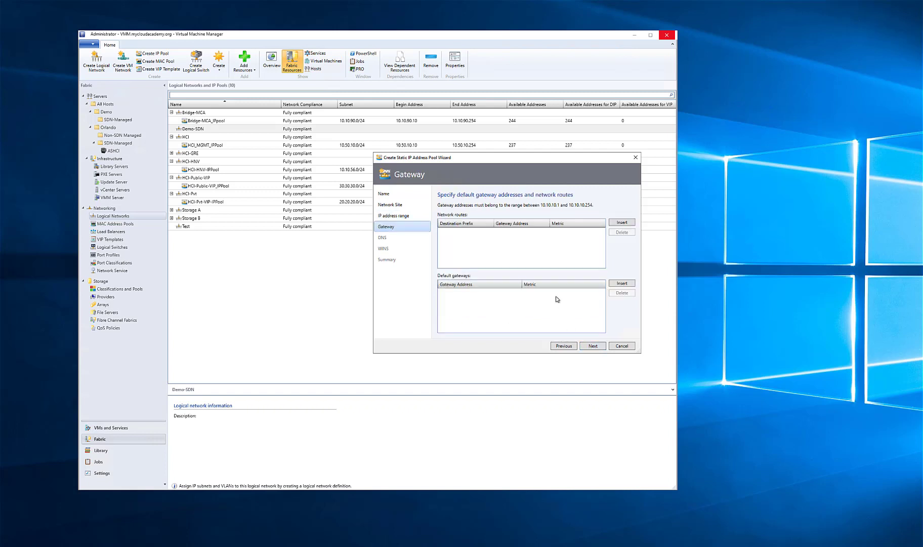
Add a default gateway address with automatic metric to the IP pool
left_click(625, 285)
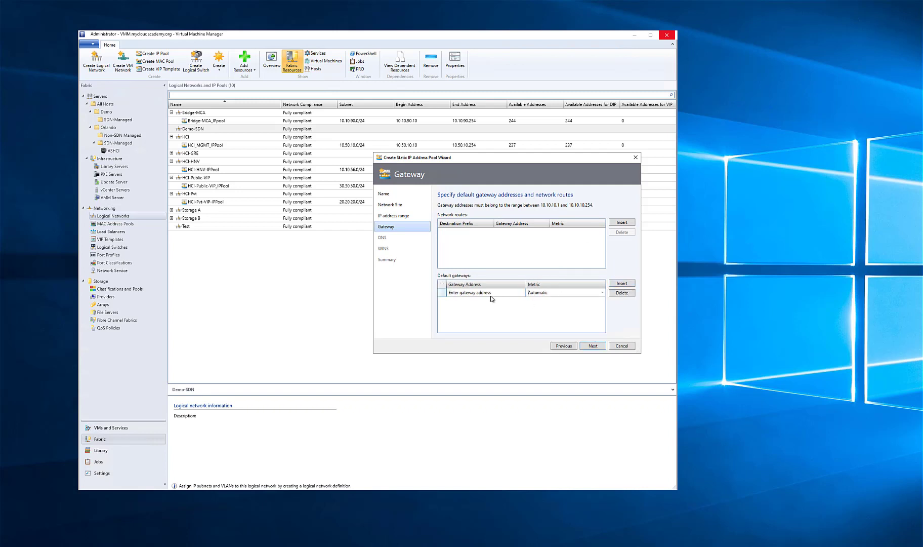
left_click(487, 292)
left_click_drag(512, 294, 392, 298)
type("10.10.10.1")
left_click(593, 349)
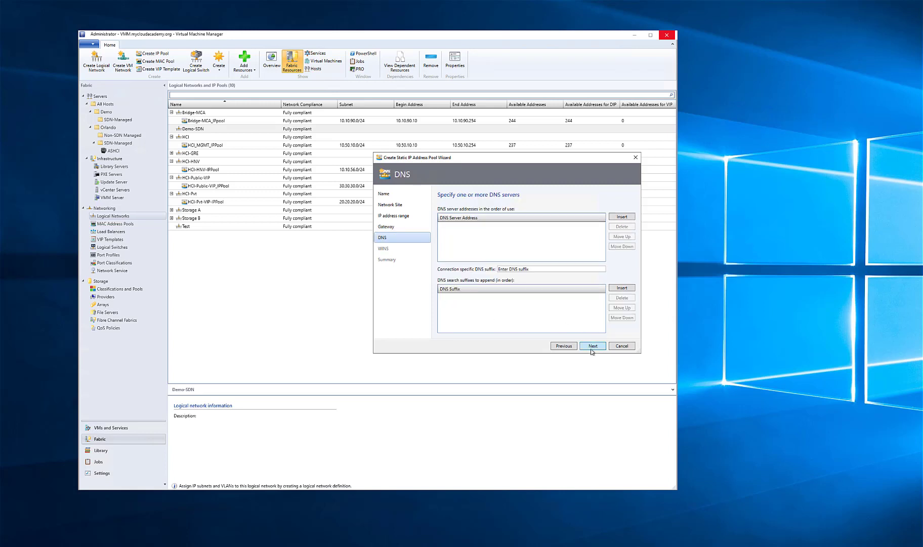
Add DNS servers 10.10.10.4 and 10.10.10.5 to the IP pool in that order, leaving the DNS search suffix list empty
left_click(626, 290)
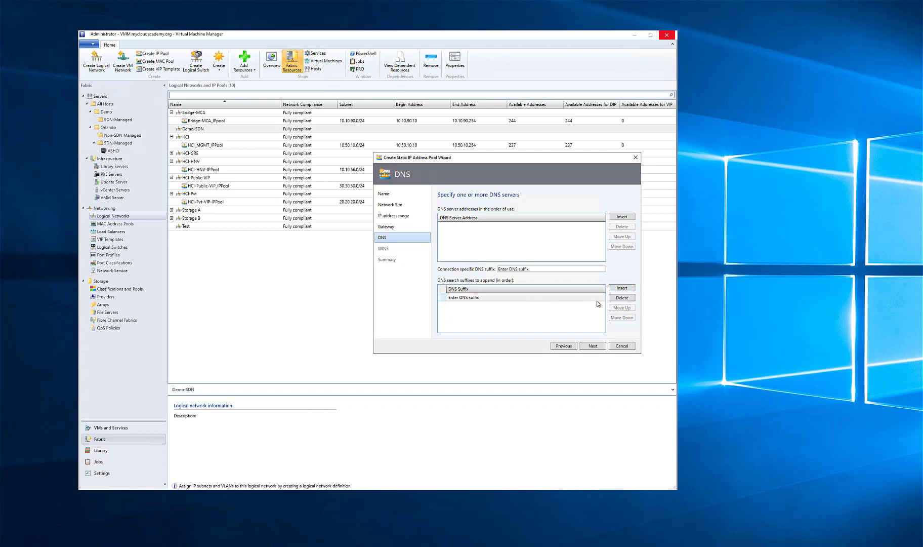
left_click(615, 299)
left_click(622, 217)
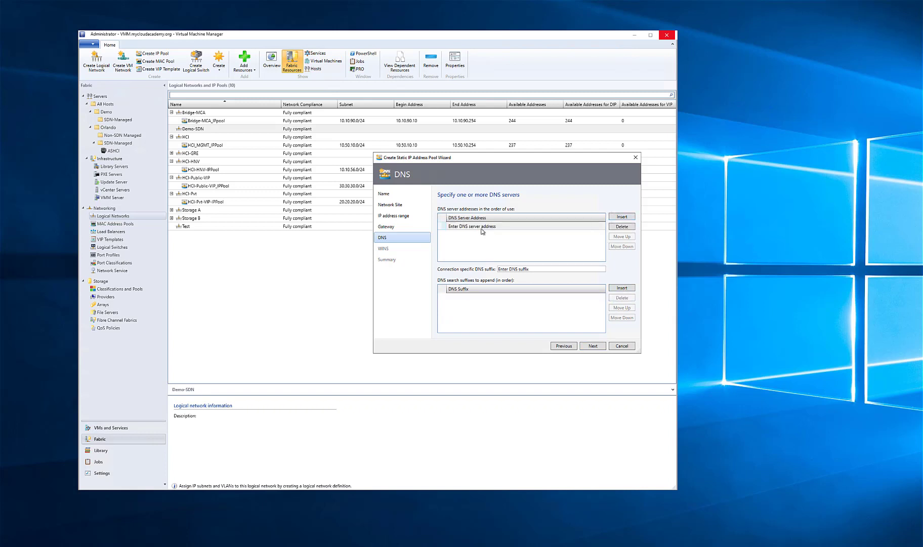
left_click(479, 227)
type("10.10.10.5")
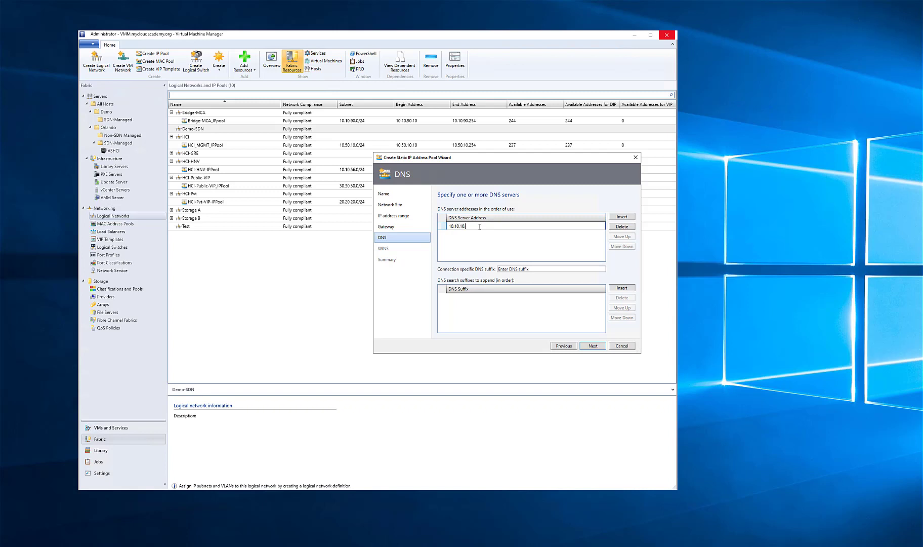
left_click(617, 218)
left_click(509, 227)
type("10.10.10.4")
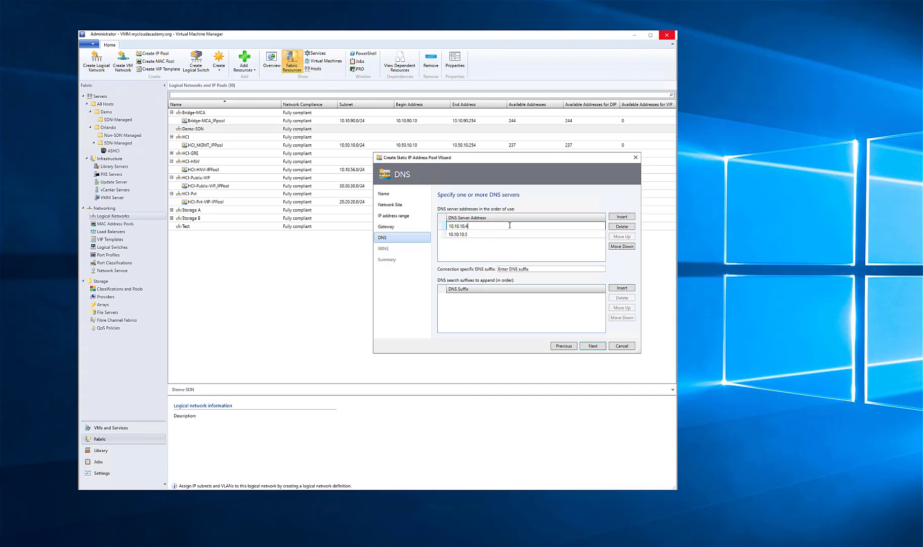
left_click(595, 348)
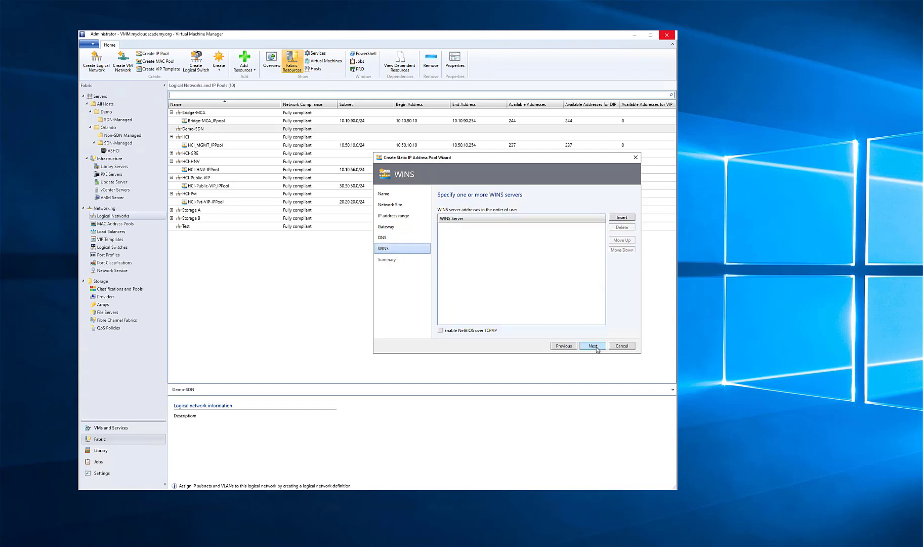
Create the IP pool without any WINS servers and close the Jobs window
left_click(594, 346)
left_click(593, 346)
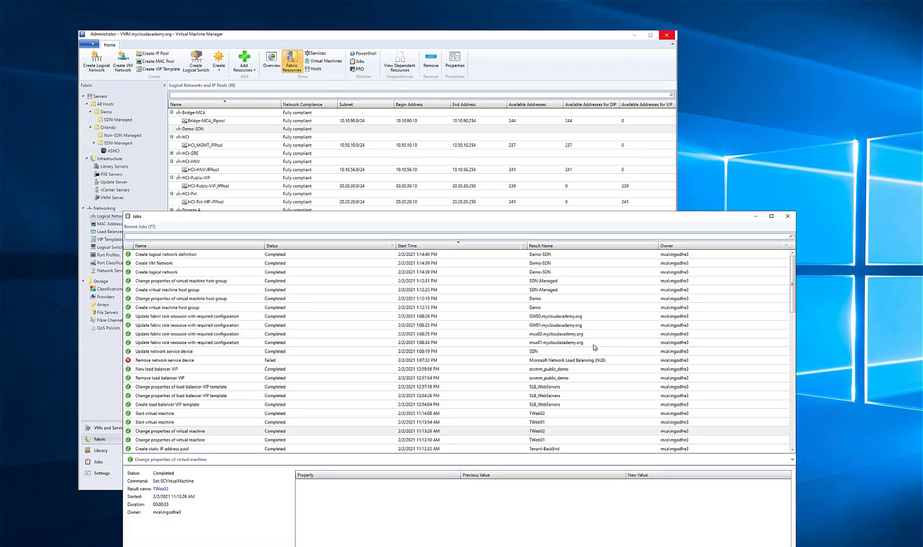
left_click(787, 216)
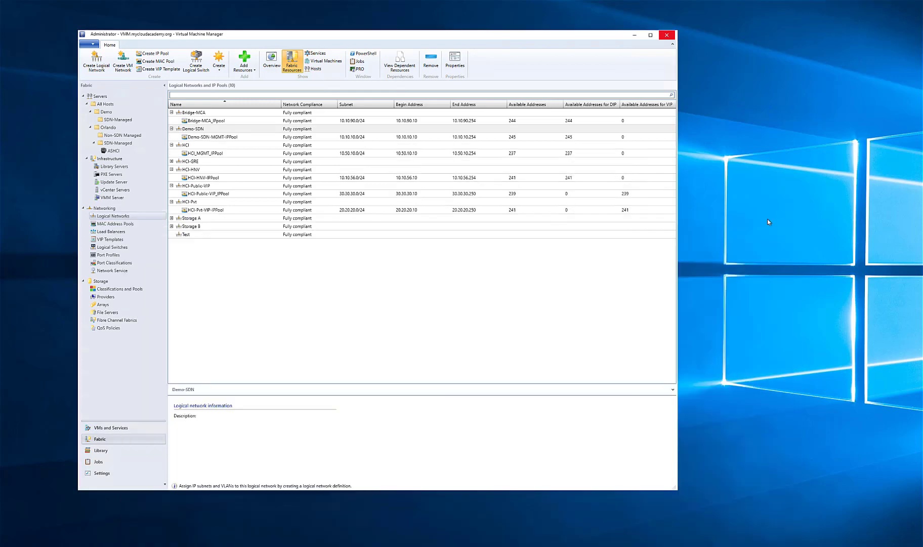
Start a new Hyper-V port profile of type uplink port profile, named Demo-SDN-UPP, with Host Default load balancing and Switch Independent teaming
left_click(110, 256)
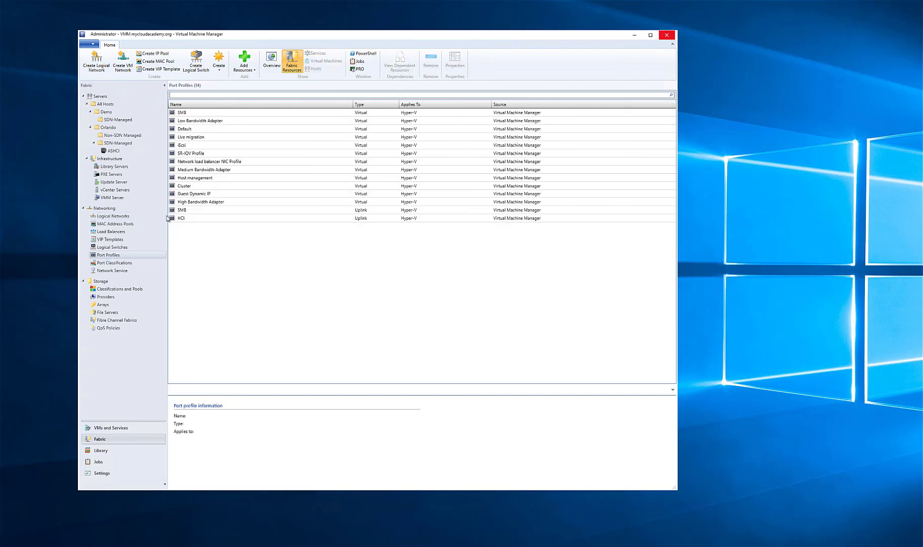
right_click(118, 256)
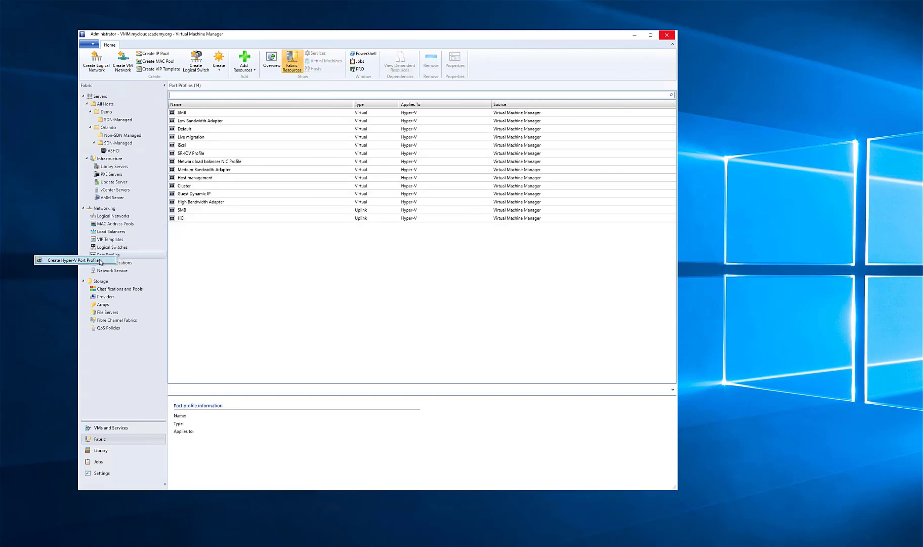
left_click(99, 260)
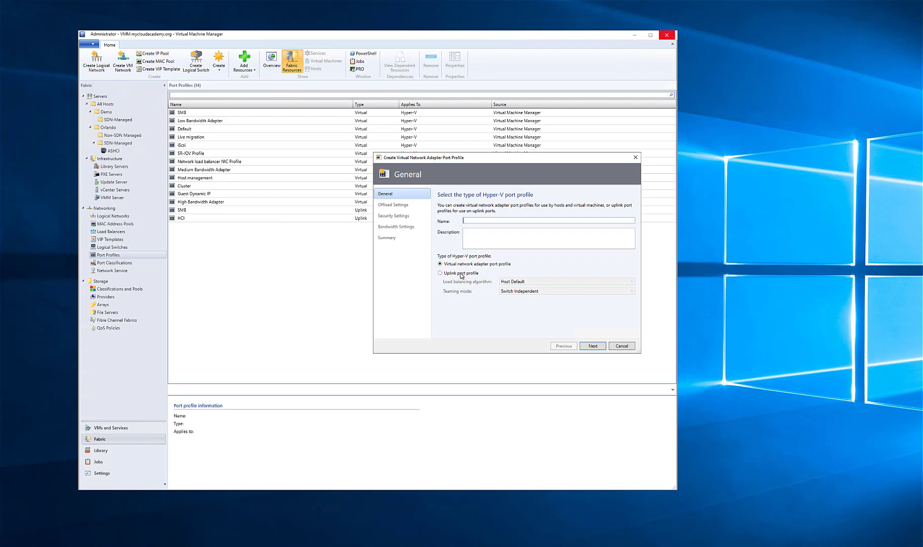
left_click(456, 273)
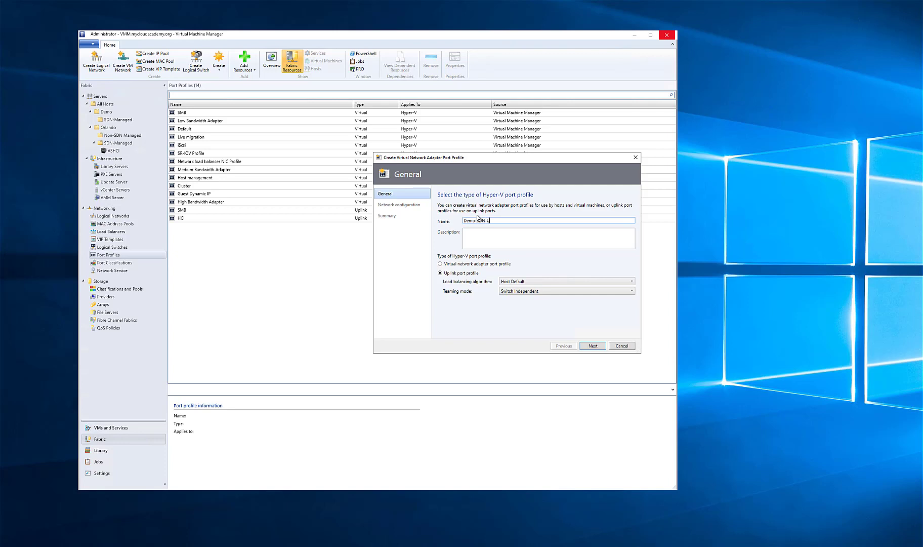
Assign the Demo-SDN network site to the uplink port profile, create the profile and close the Jobs window
left_click(596, 346)
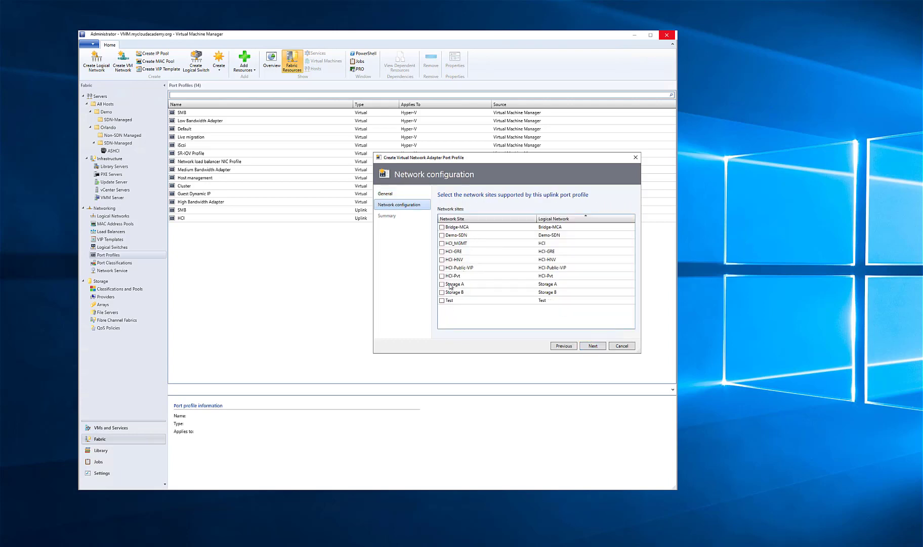
left_click(441, 234)
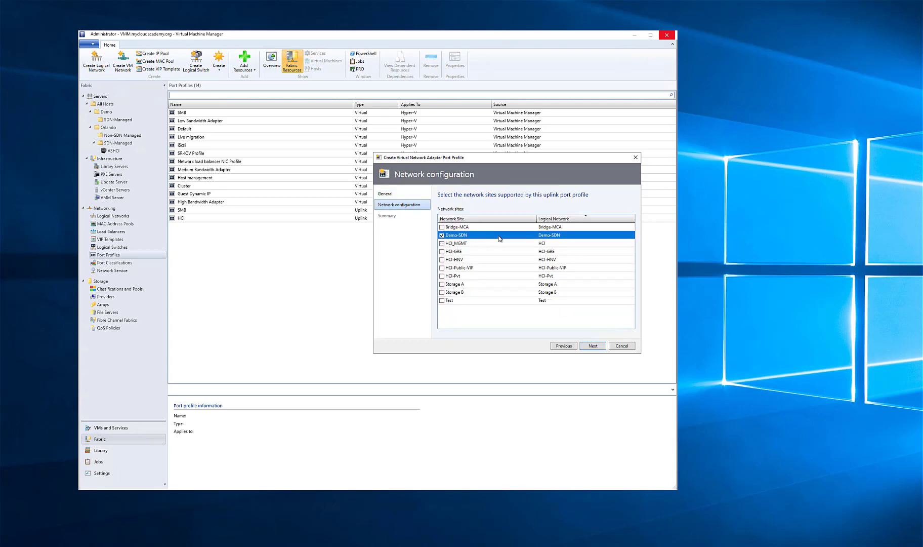
left_click(601, 346)
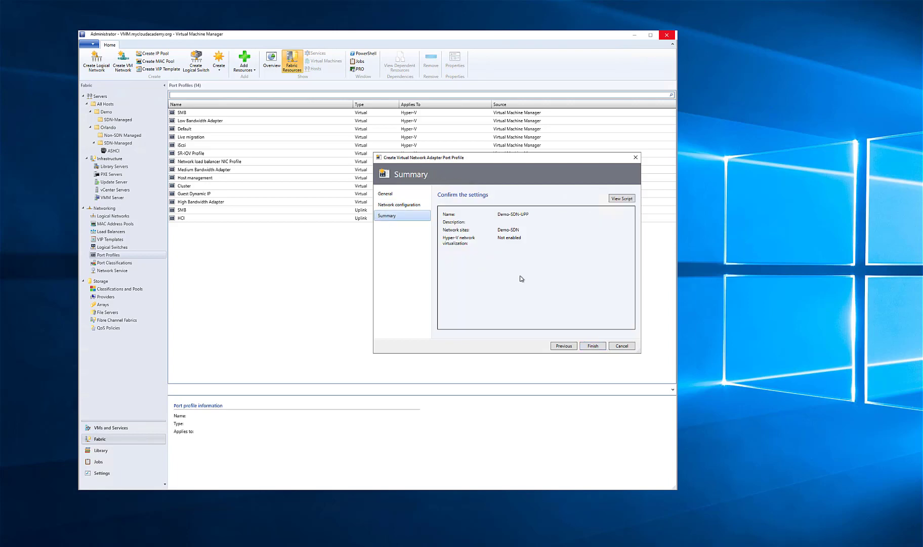
left_click(594, 346)
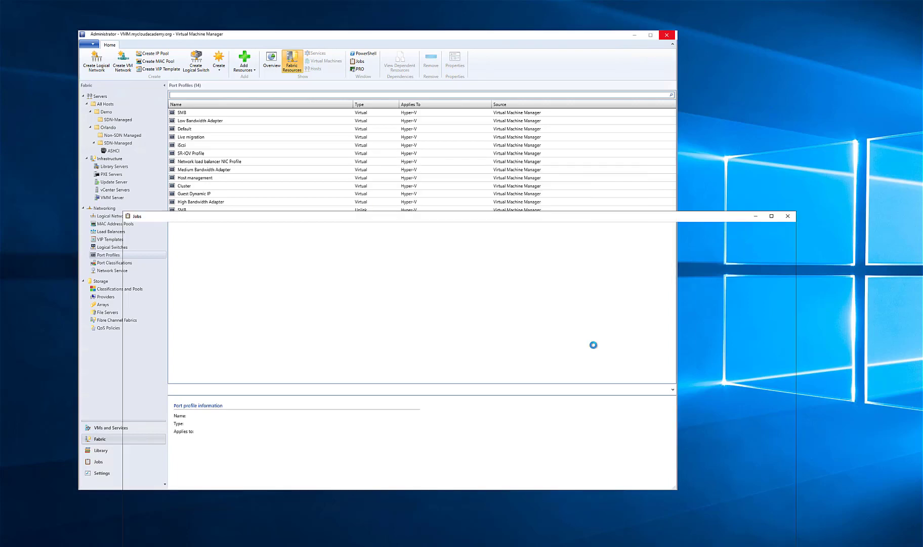
left_click(784, 218)
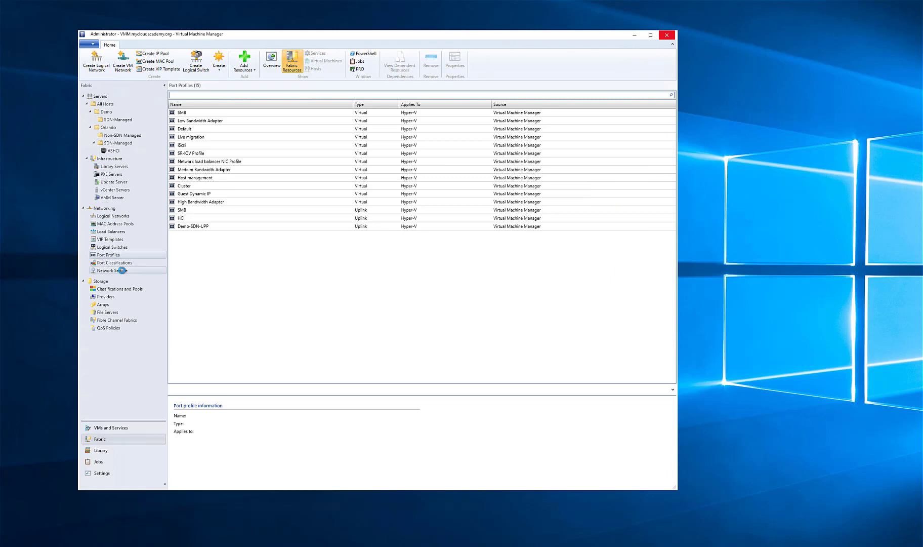
Start a new logical switch named Demo-SDN-LS with the Embedded Team uplink mode
left_click(122, 270)
left_click(113, 247)
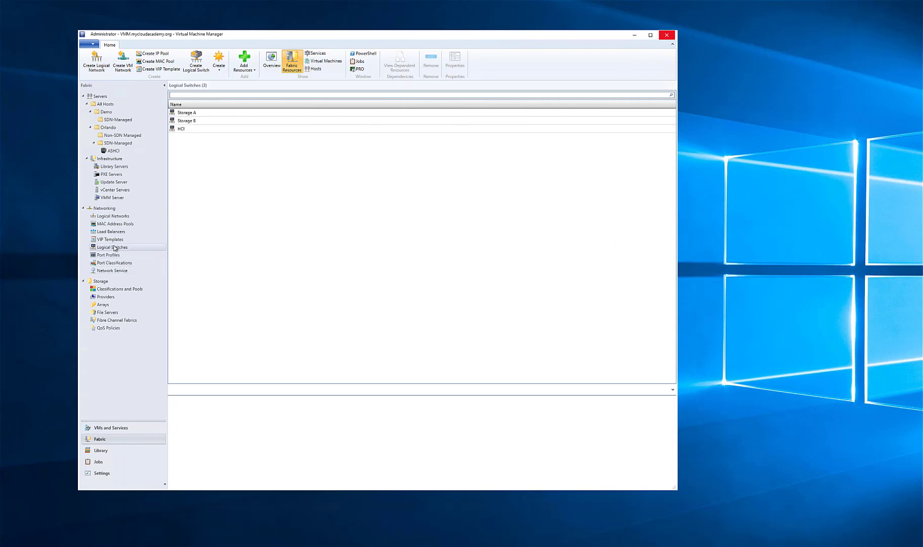
right_click(114, 248)
left_click(108, 250)
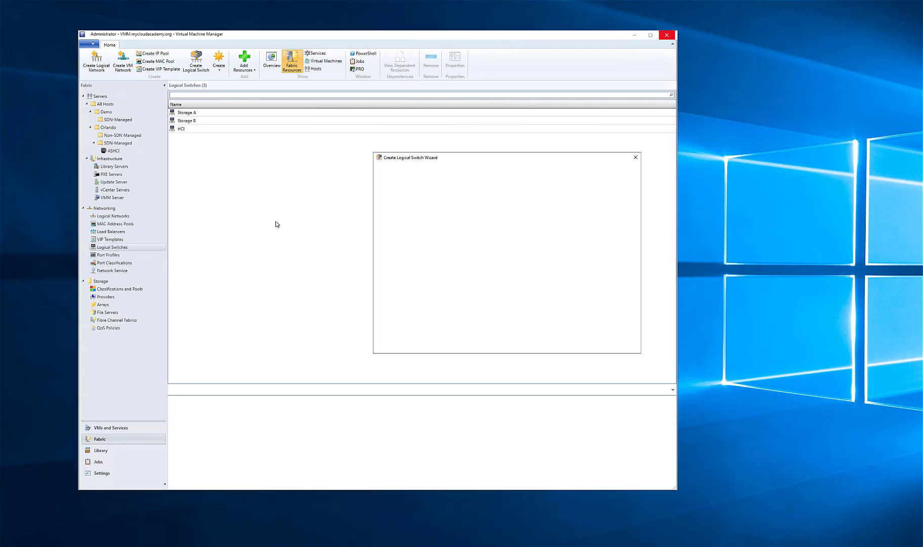
left_click(602, 347)
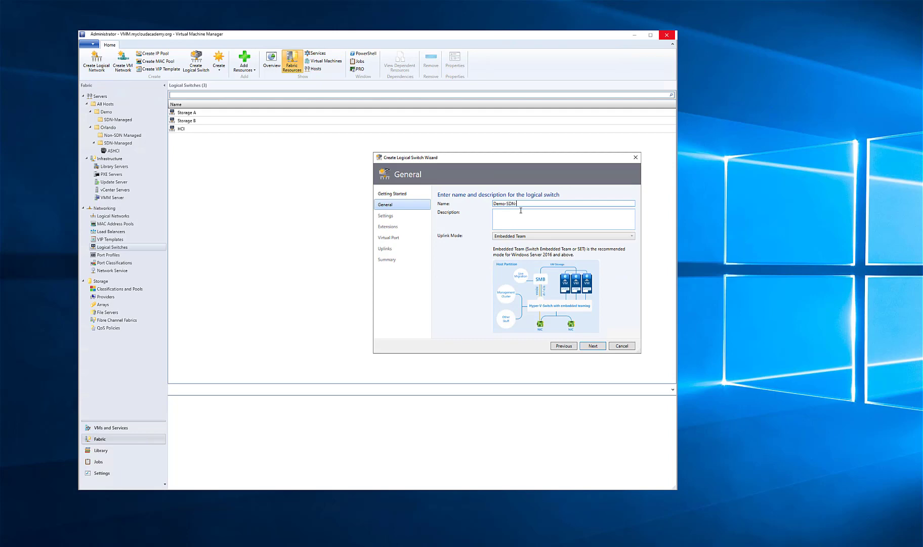
left_click(526, 237)
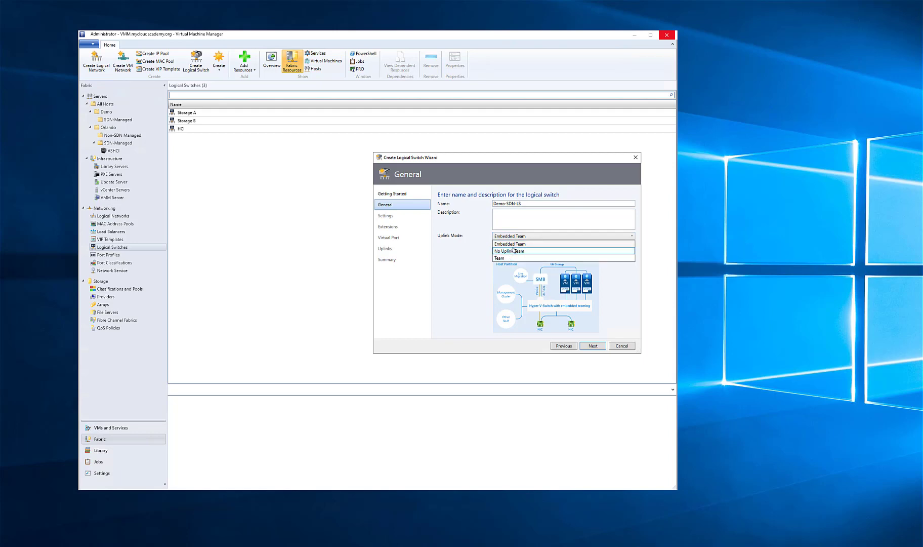
left_click(476, 233)
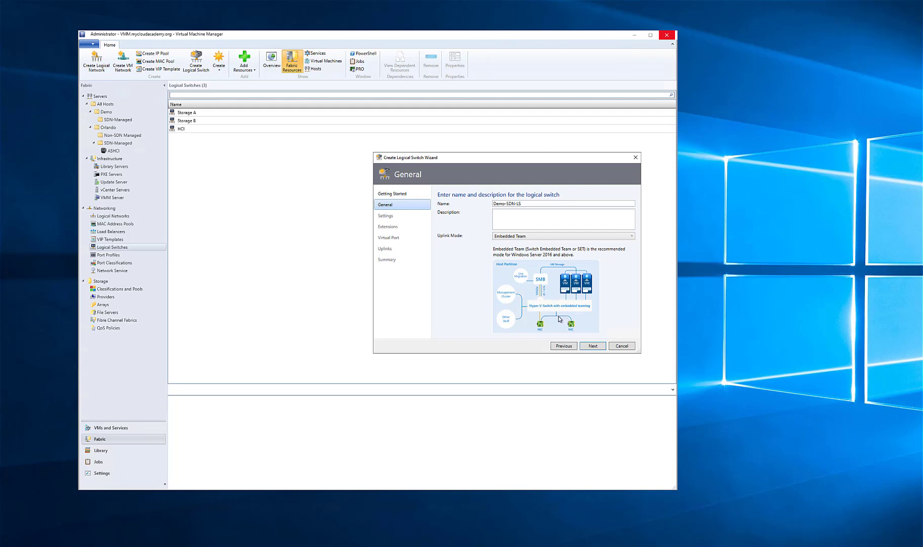
Keep the Weight minimum bandwidth mode with SR-IOV and Microsoft Network Controller management off, and leave all switch extensions unselected
left_click(593, 347)
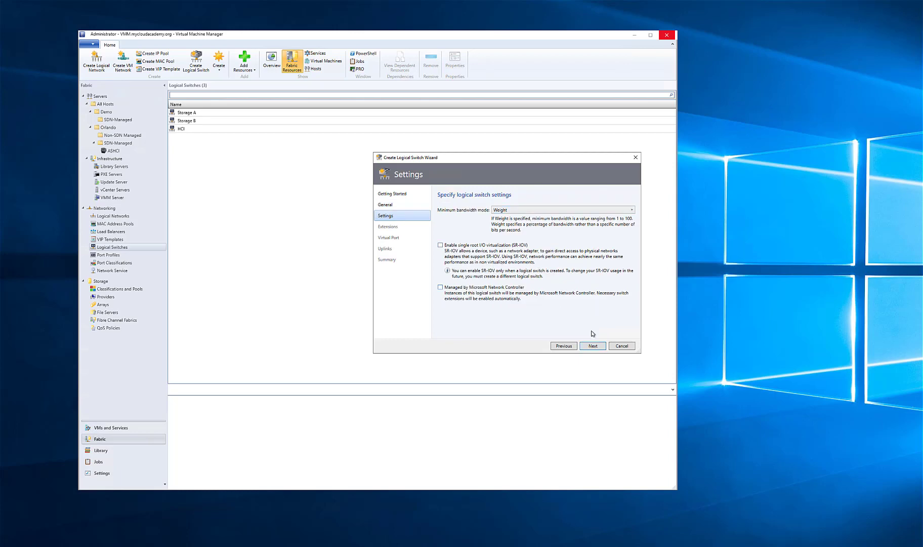
left_click(603, 348)
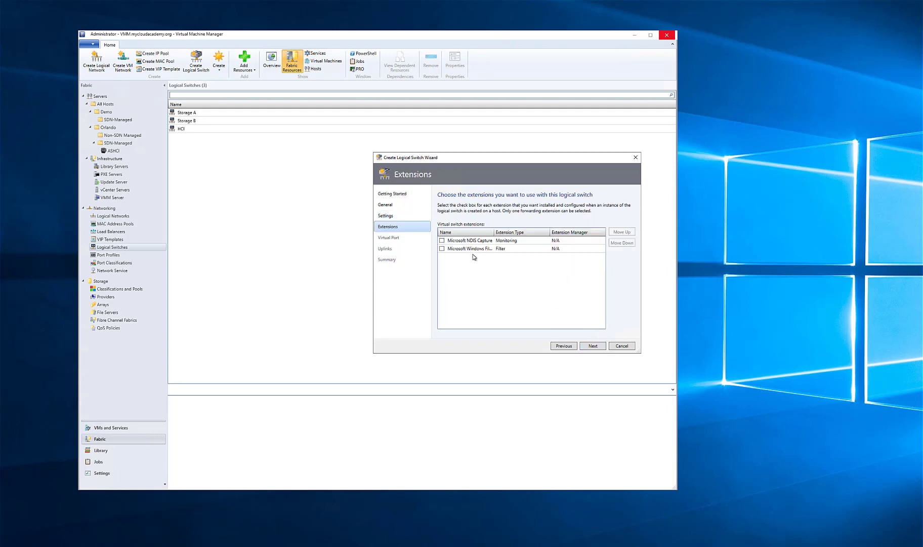
left_click(592, 345)
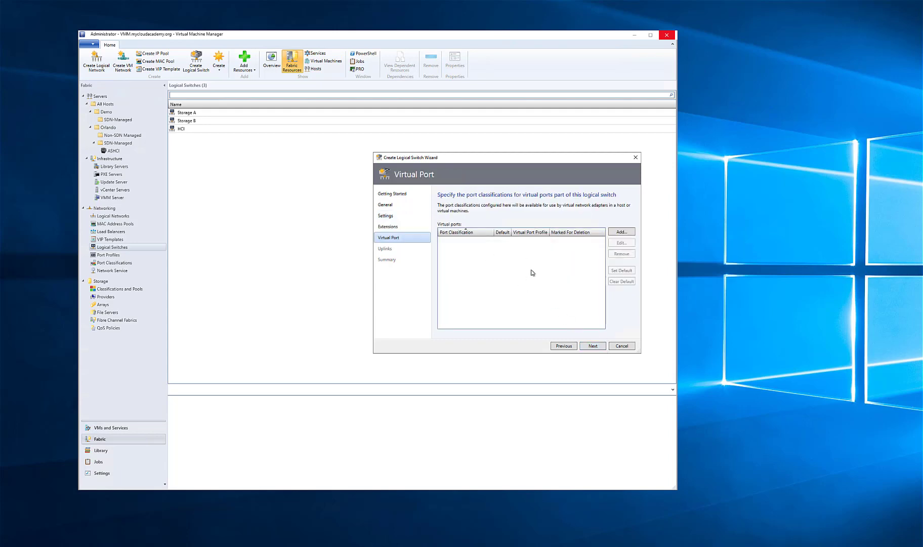
Add a virtual port mapping the Host management classification to the Host management port profile, and set it as the default
left_click(620, 231)
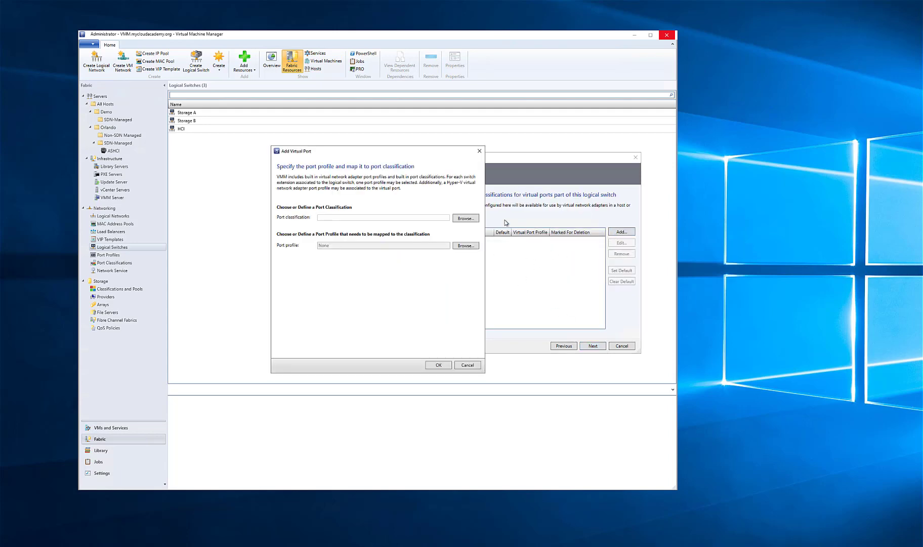
left_click(465, 218)
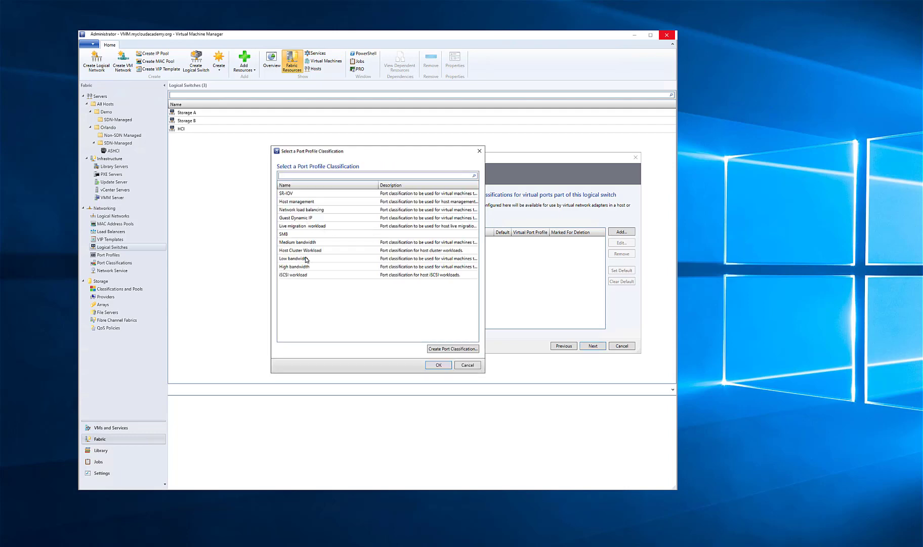
double_click(292, 202)
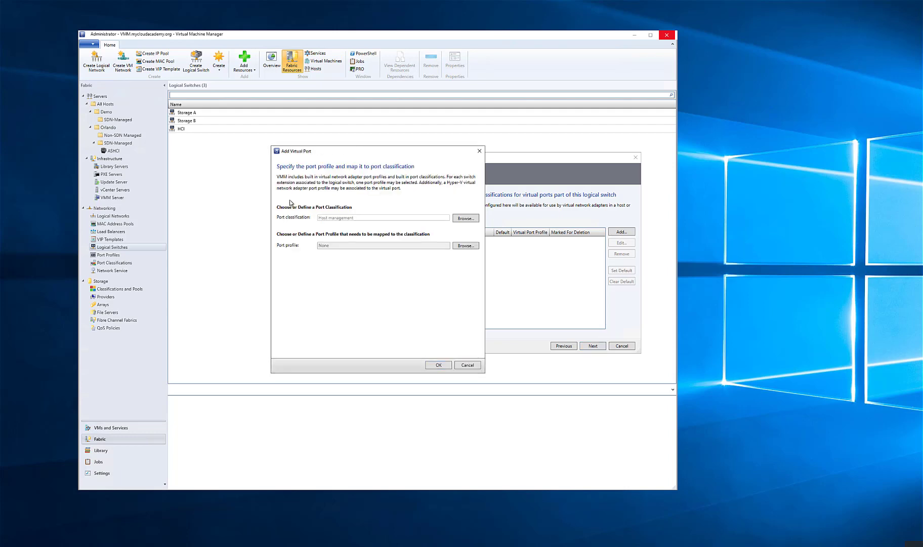
left_click(479, 248)
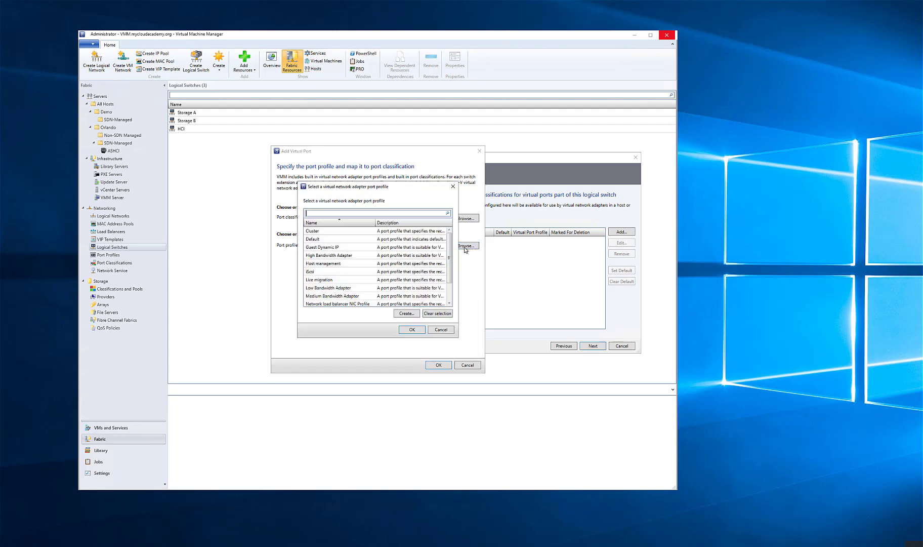
double_click(349, 264)
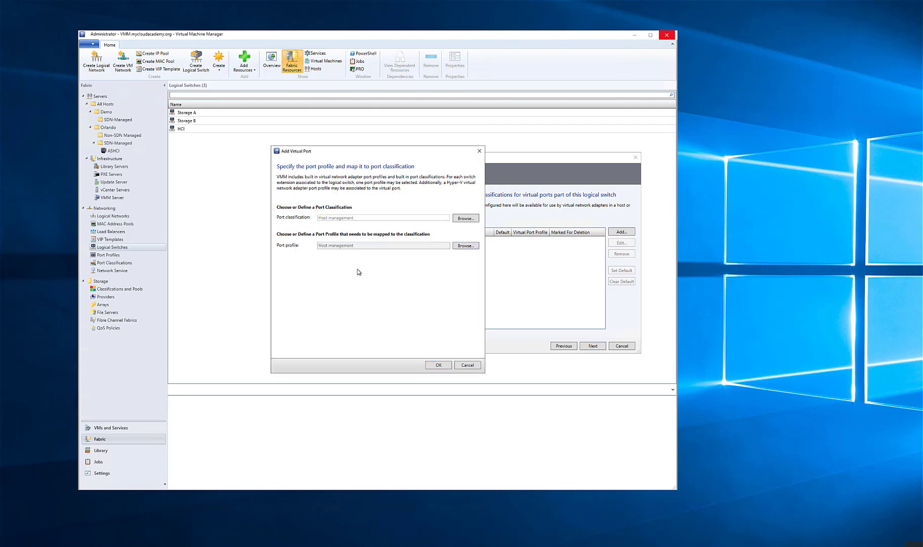
left_click(447, 365)
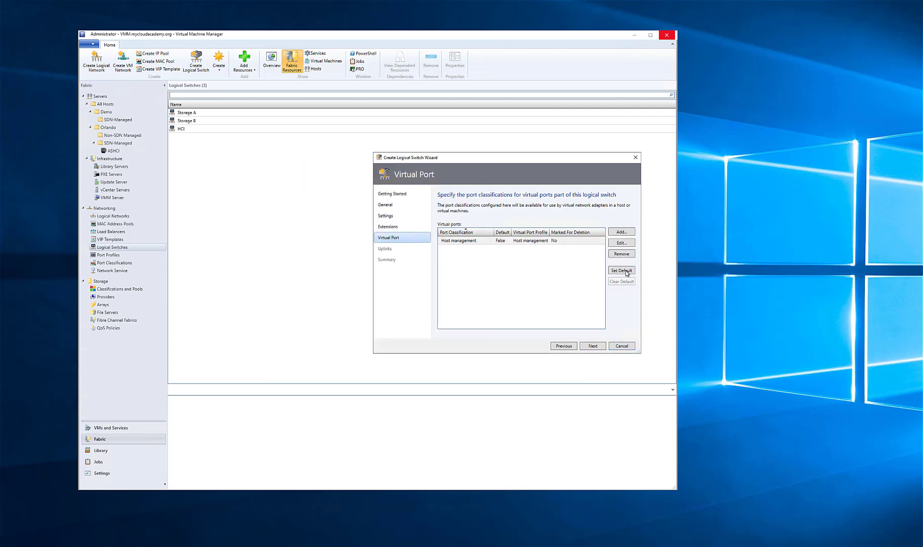
left_click(626, 272)
left_click(591, 347)
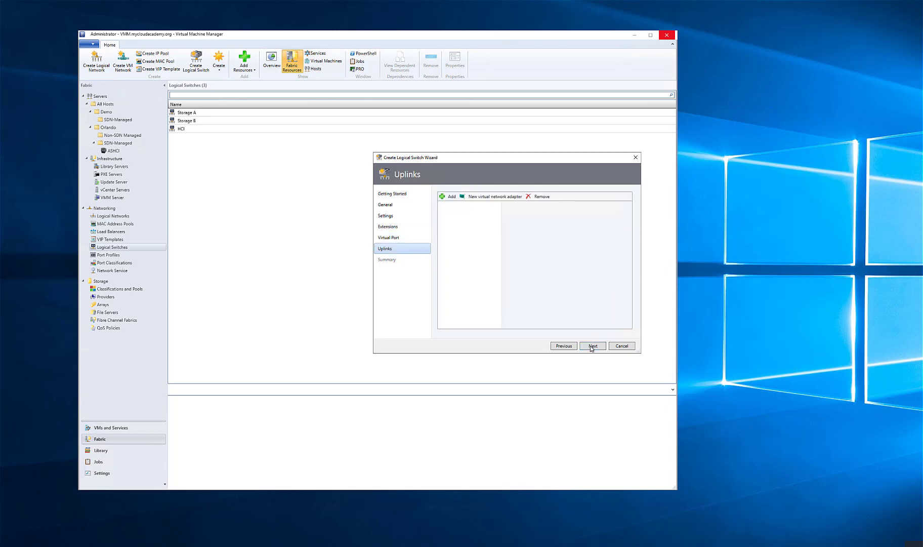
Add the existing uplink port profile Demo-SDN-UPP to the logical switch
left_click(448, 197)
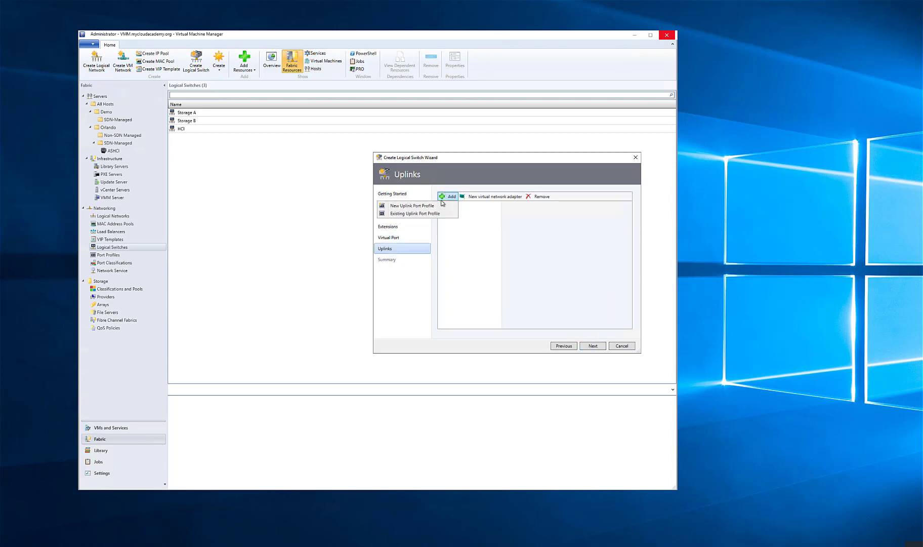
left_click(435, 206)
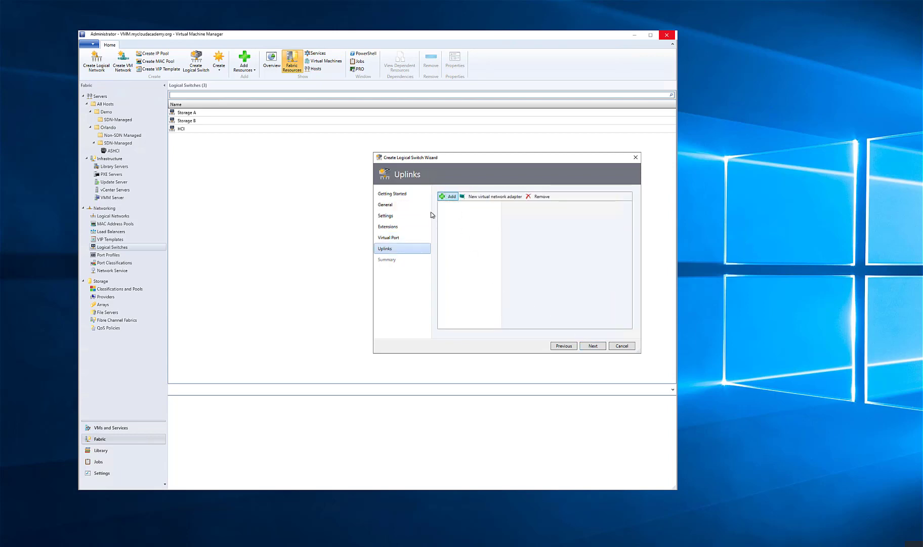
left_click(399, 231)
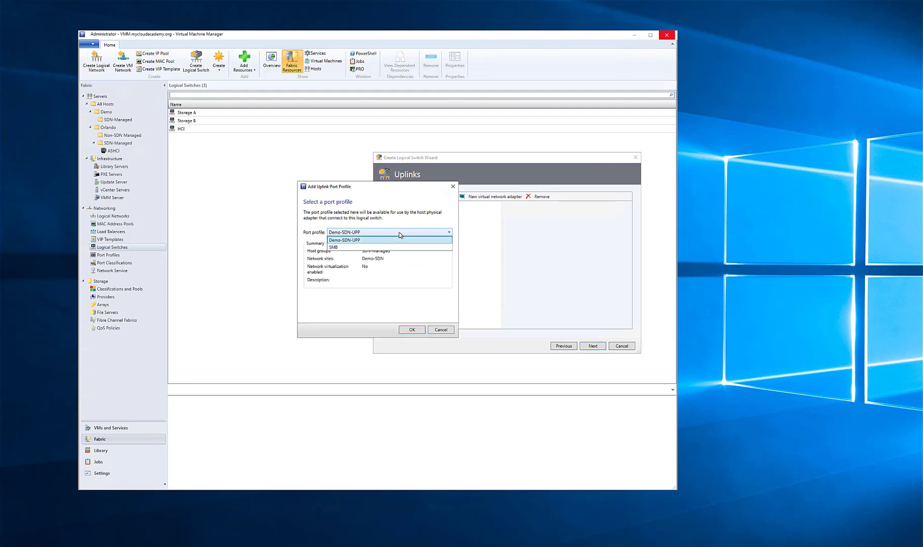
left_click(399, 231)
left_click(412, 329)
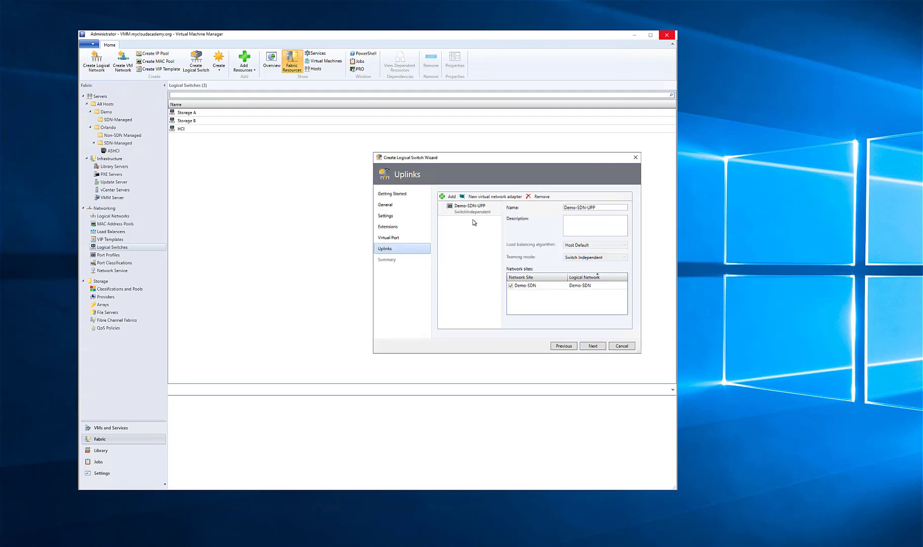
Add a virtual network adapter named MGMT for host management, inheriting the host adapter's connection settings, and choose its port classification
left_click(481, 198)
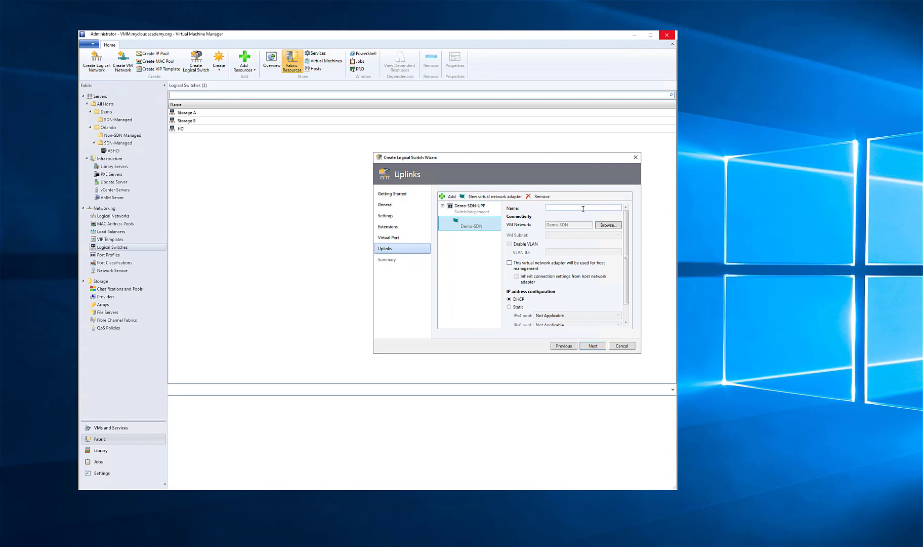
left_click(583, 208)
type("MGMT")
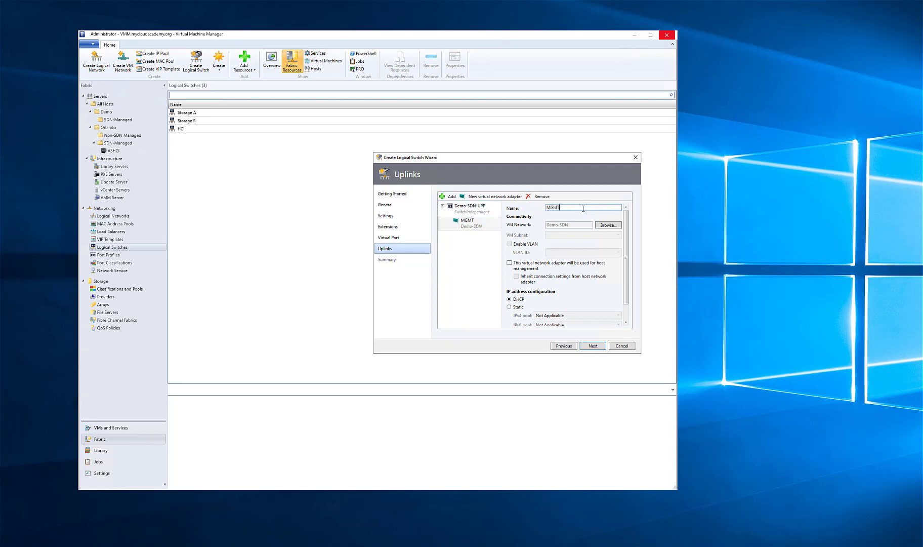
left_click(535, 268)
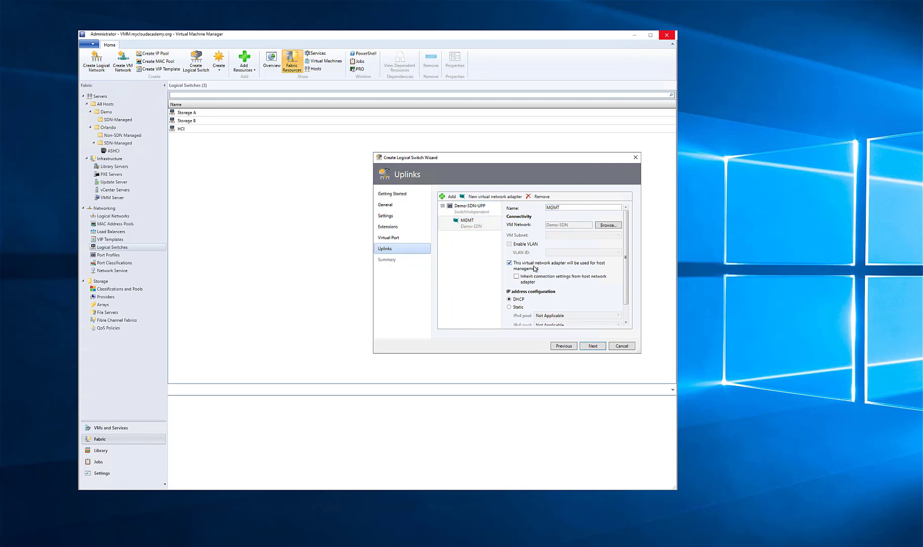
left_click(517, 276)
scroll(551, 293, "down", 1)
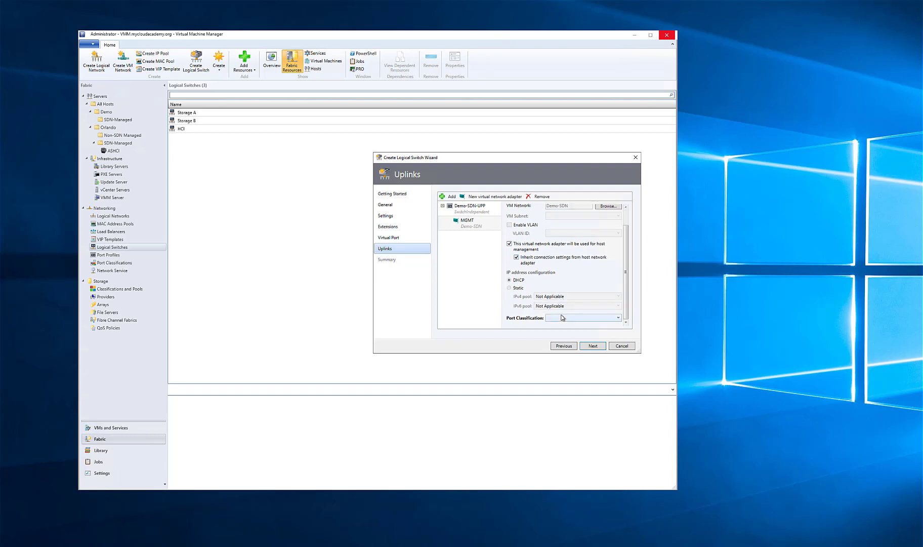
left_click(564, 319)
left_click(565, 333)
Confirm the summary to create the Demo-SDN-LS logical switch and close the Jobs window
left_click(593, 346)
left_click(593, 347)
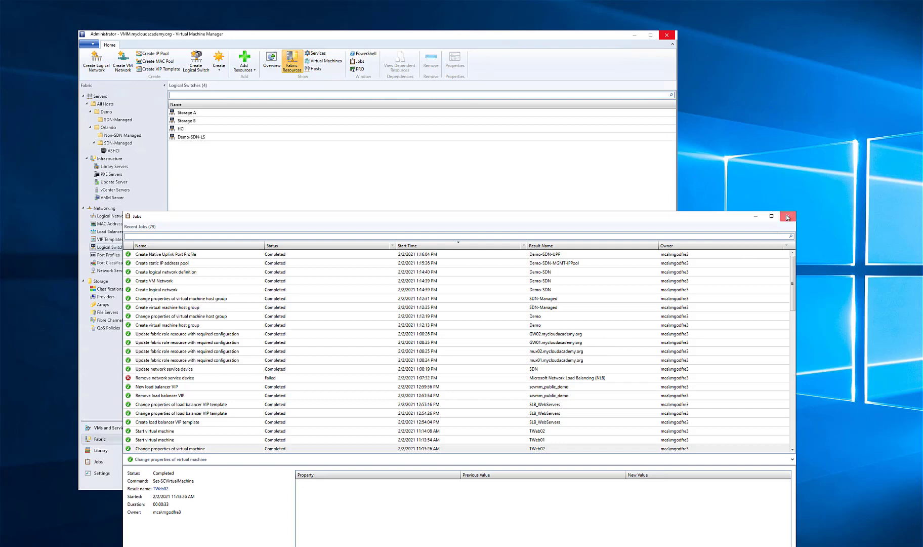
left_click(787, 215)
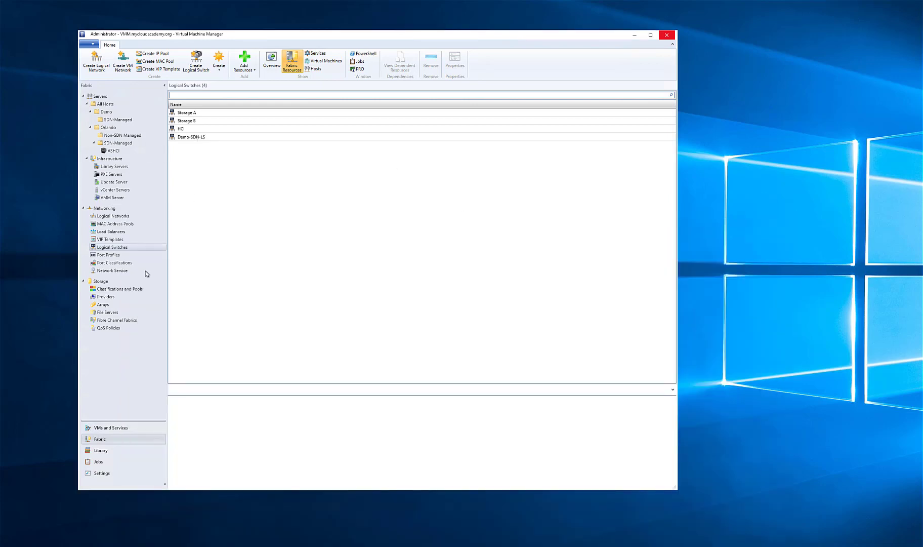
Open the properties of host ashci1 in the ASHCI cluster and add a new logical switch to its virtual switches
left_click(114, 151)
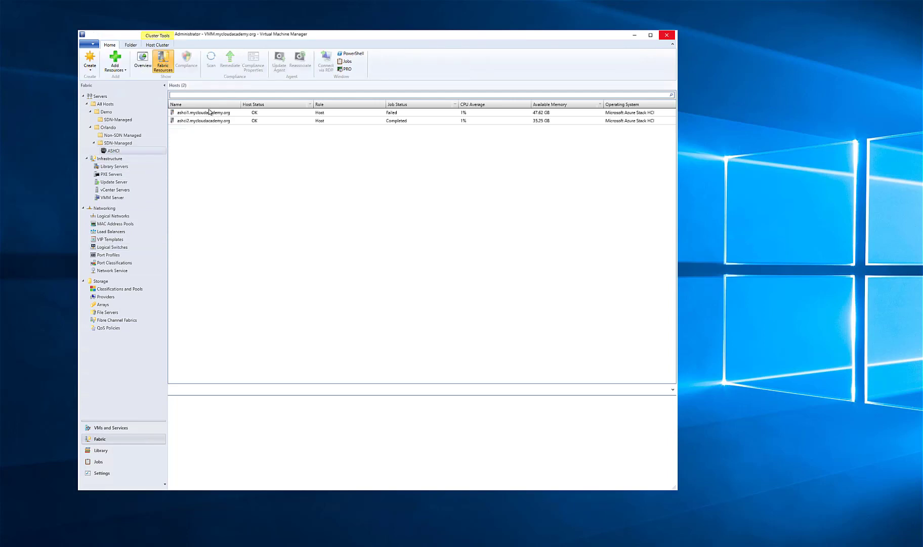
left_click(207, 114)
right_click(207, 115)
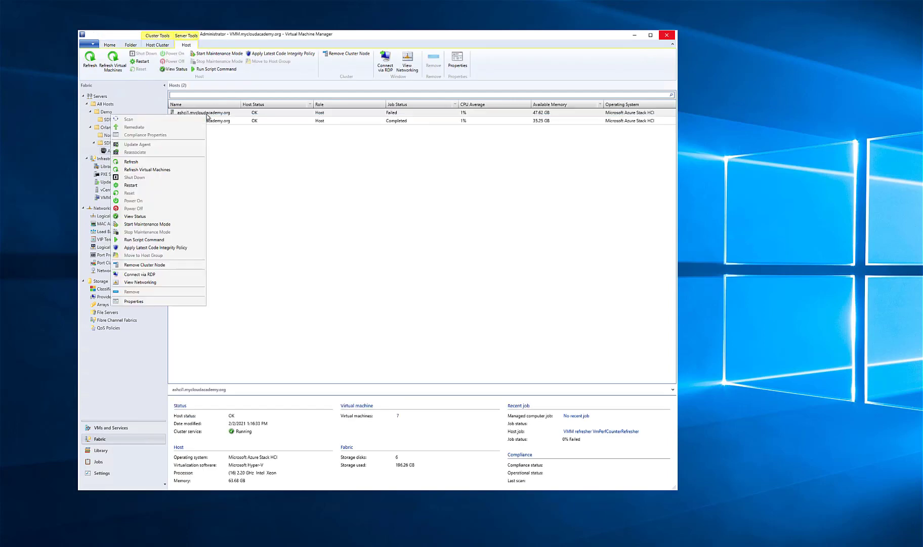
left_click(133, 301)
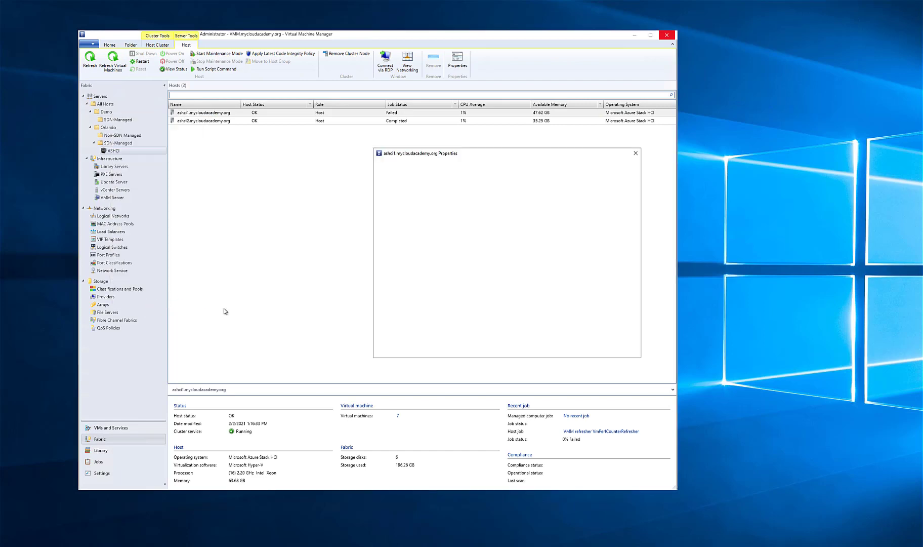
left_click(405, 264)
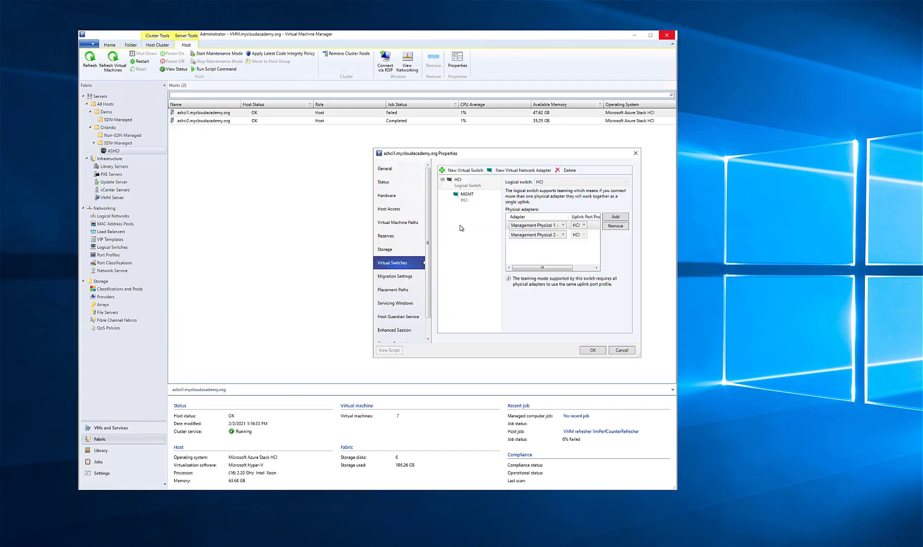
left_click(467, 172)
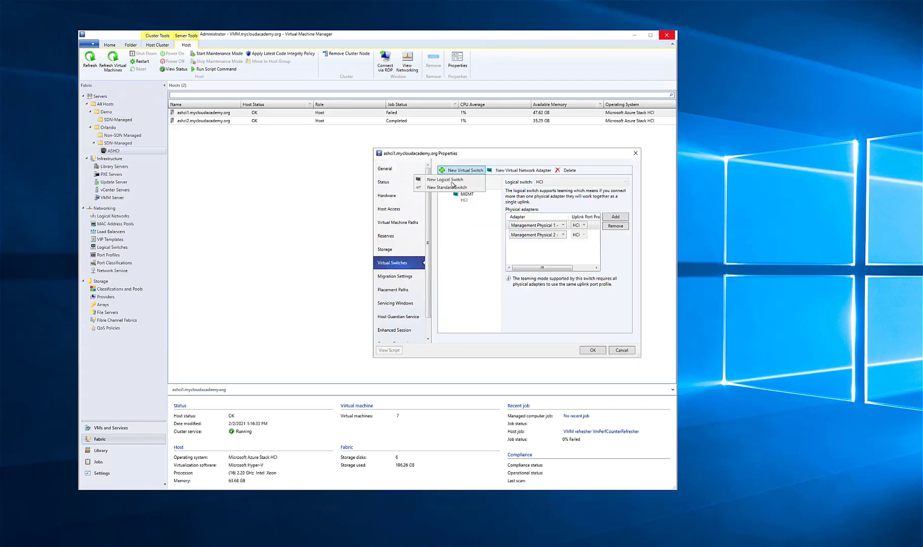
left_click(461, 180)
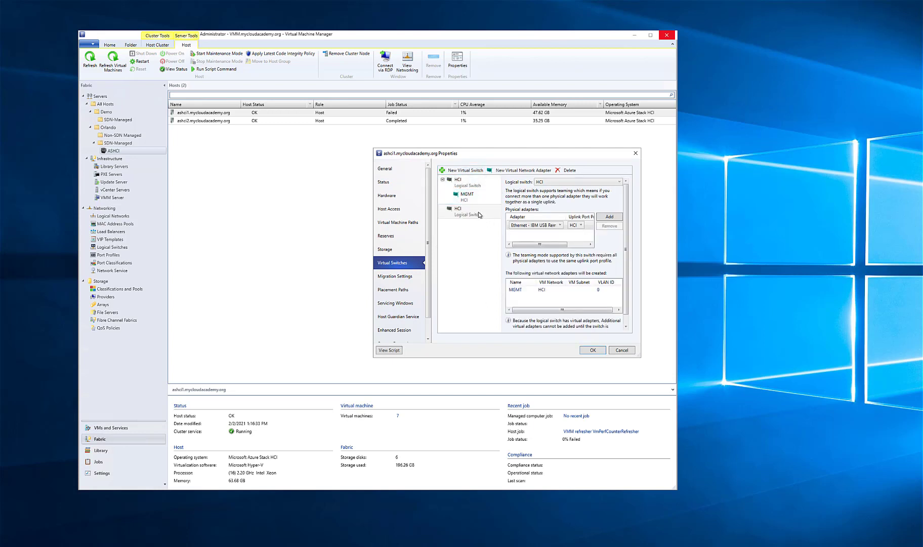
Discard the new virtual switch on host ashci1 and view the hosts of Demo's SDN-Managed group and the ASHCI cluster
left_click(481, 217)
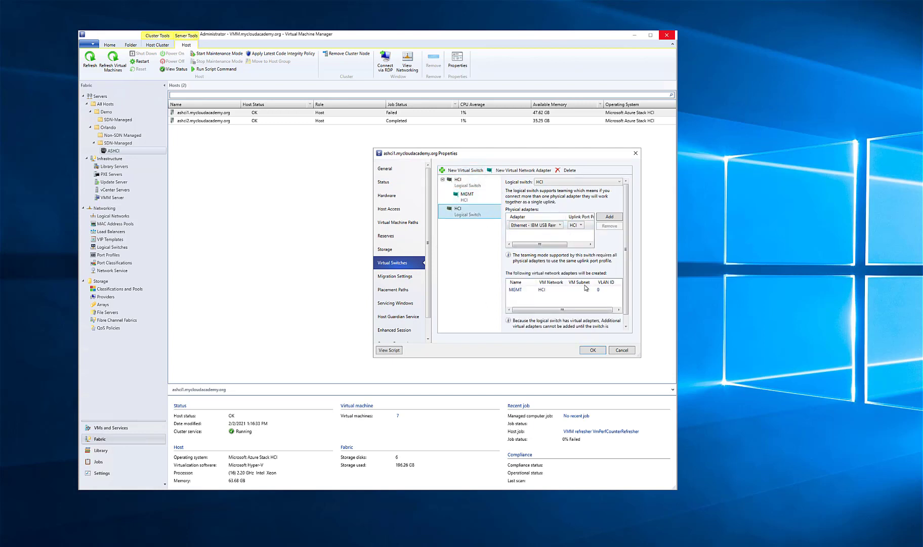
left_click(619, 351)
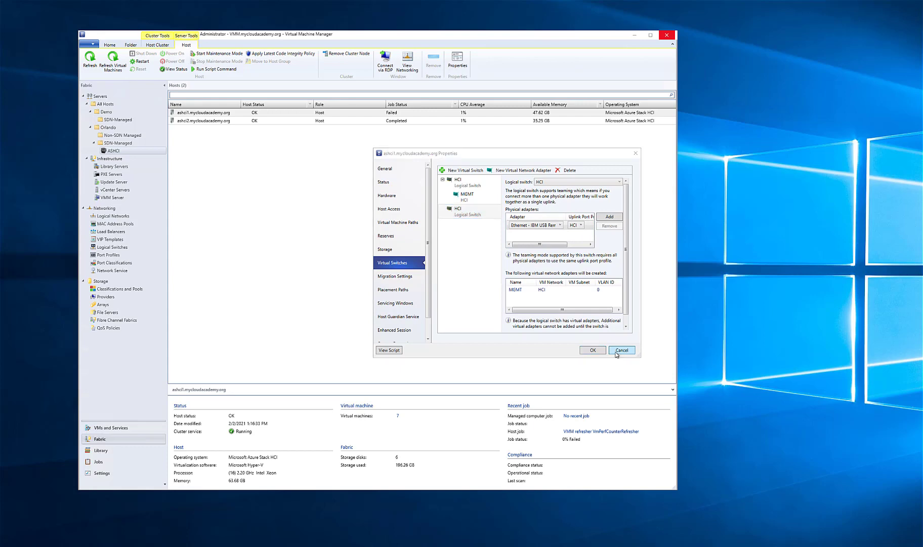
left_click(530, 285)
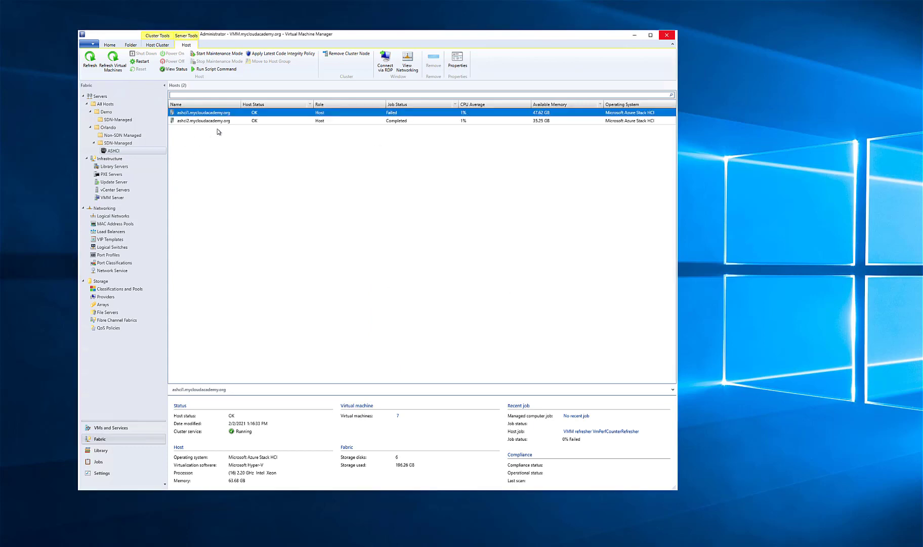
left_click(117, 120)
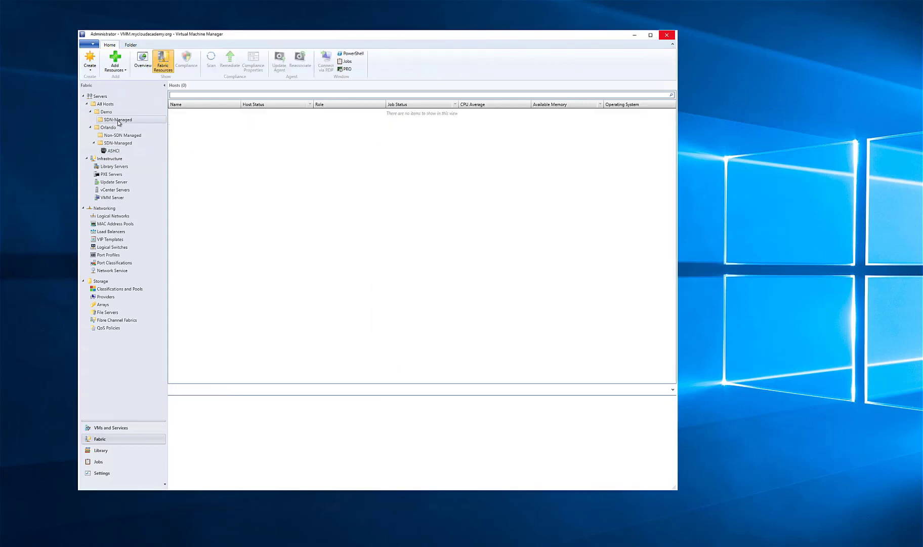
left_click(114, 151)
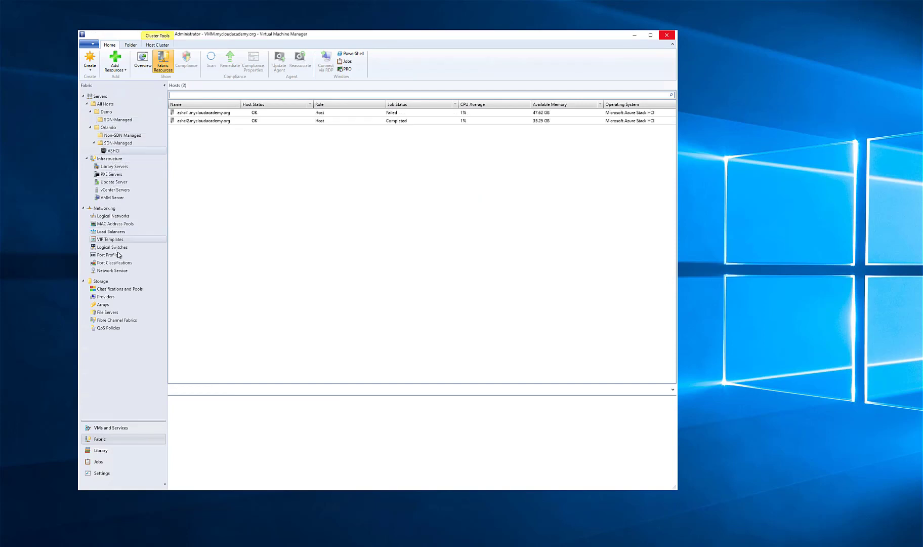
Start a new logical network named Demo-HNVPA, set as a virtualized network managed by Microsoft Network Controller (SDN v2)
left_click(110, 216)
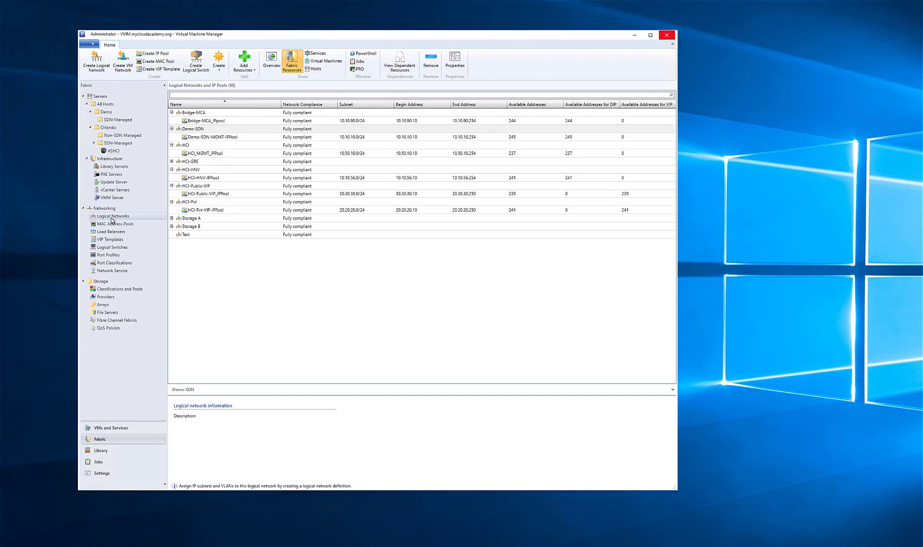
right_click(112, 220)
left_click(86, 223)
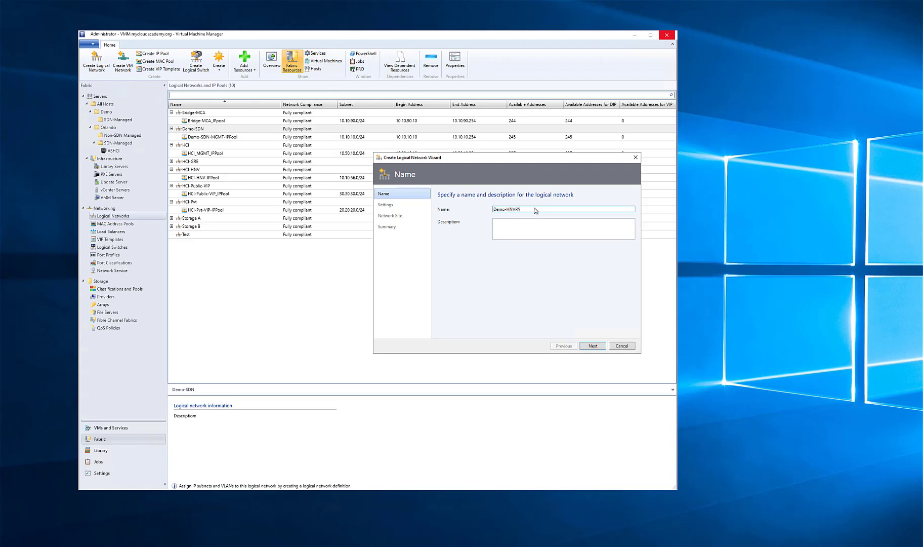
left_click(589, 347)
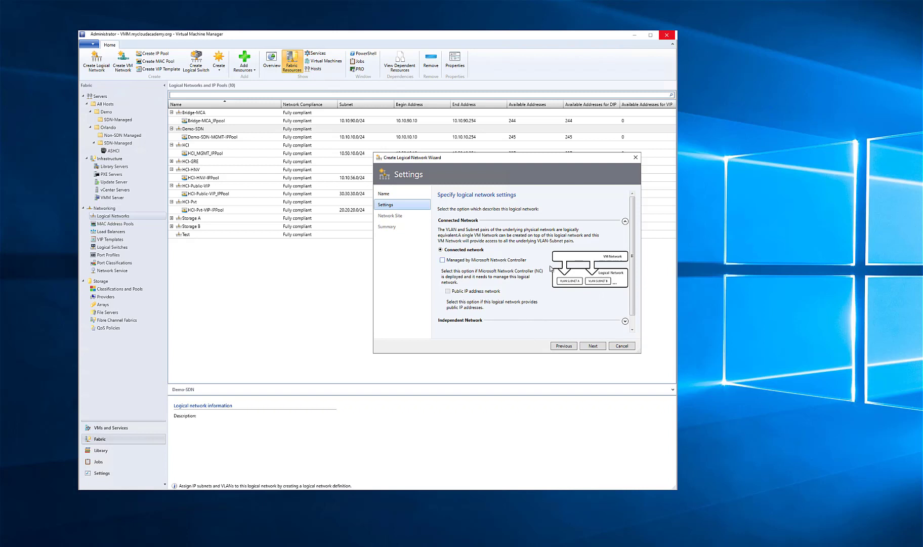
scroll(552, 272, "down", 1)
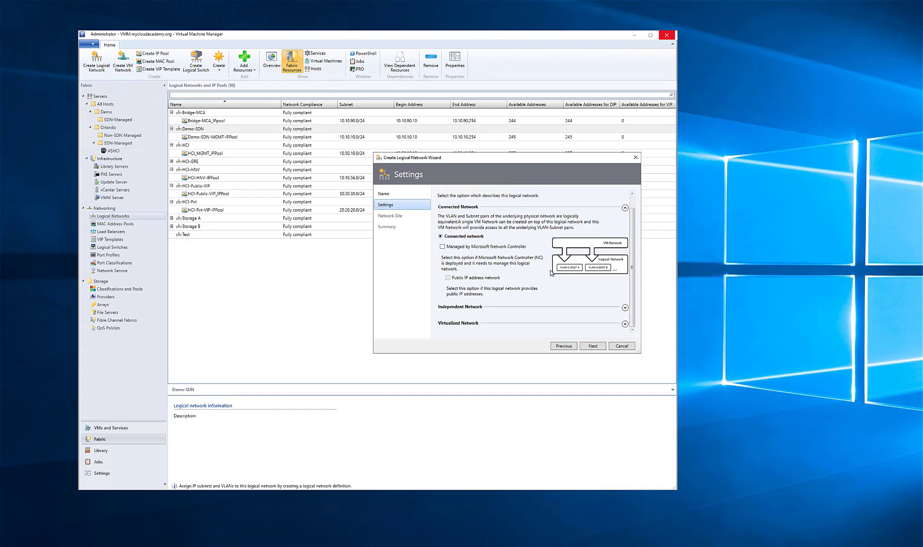
left_click(625, 323)
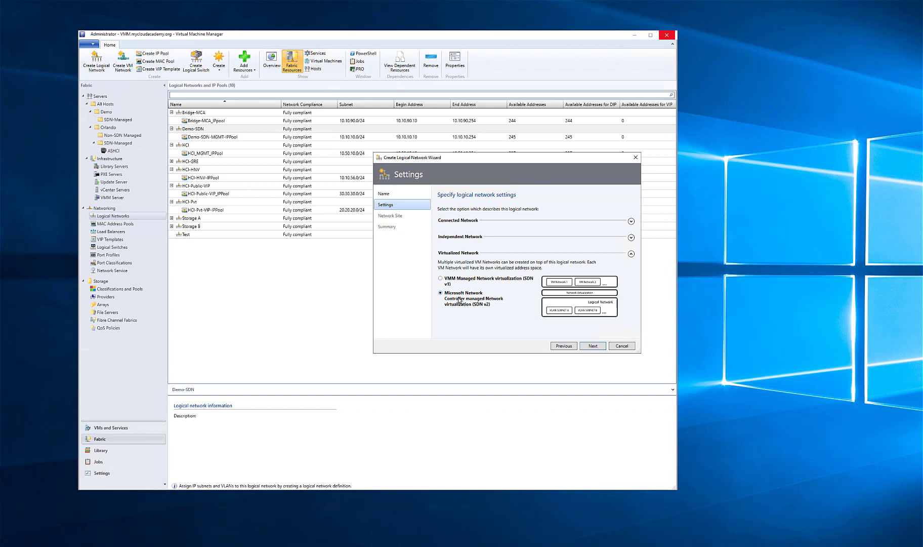
left_click(592, 346)
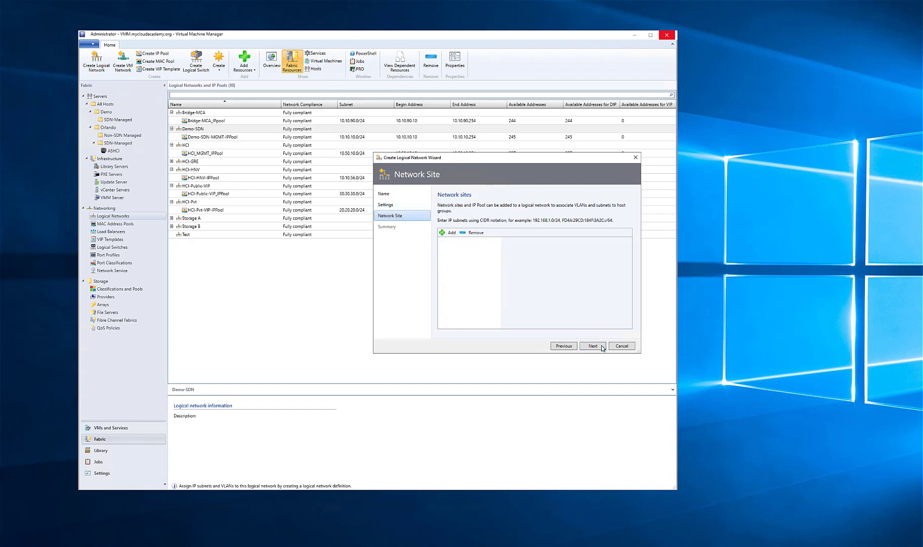
Add a network site named Demo-HNVPA for Demo's SDN-Managed host group, with VLAN 11 and IP subnet 10.10.11.0/24
left_click(450, 234)
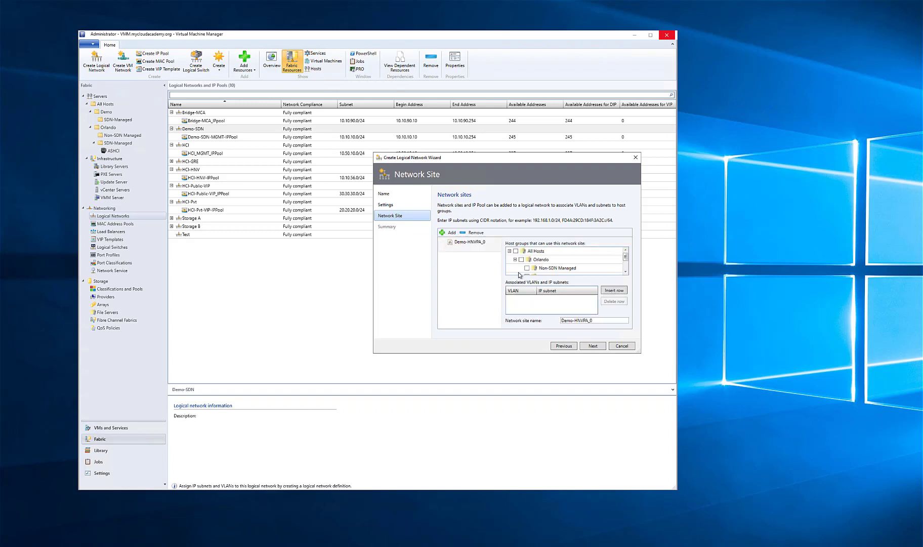
scroll(528, 267, "down", 1)
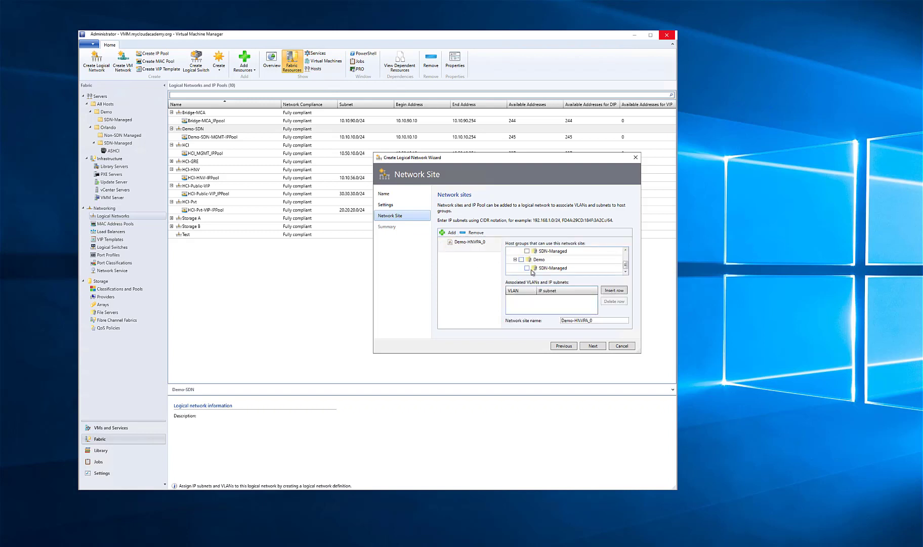
left_click(527, 268)
left_click(607, 291)
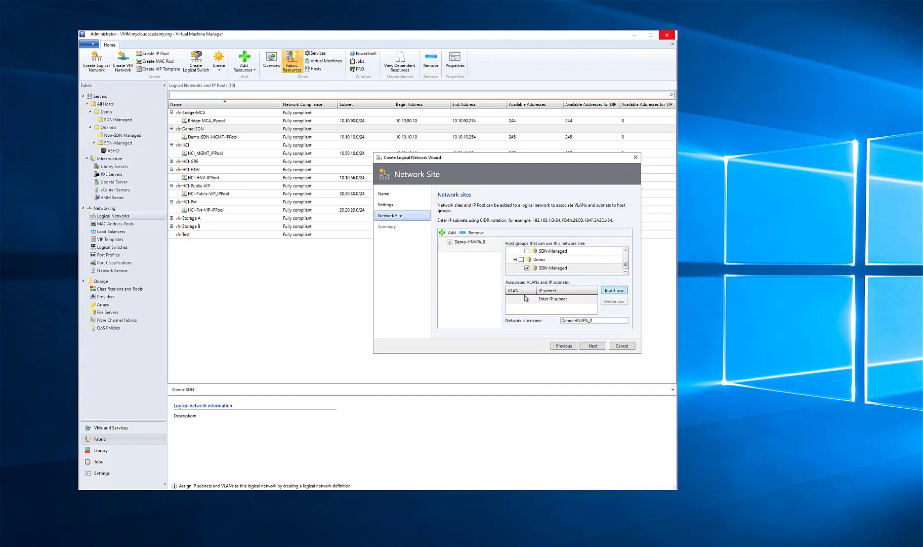
left_click(522, 299)
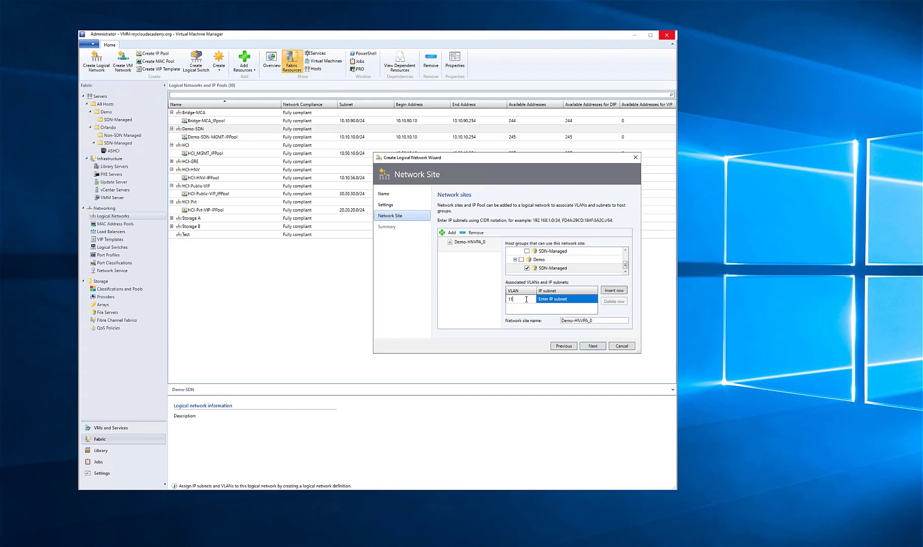
left_click(561, 299)
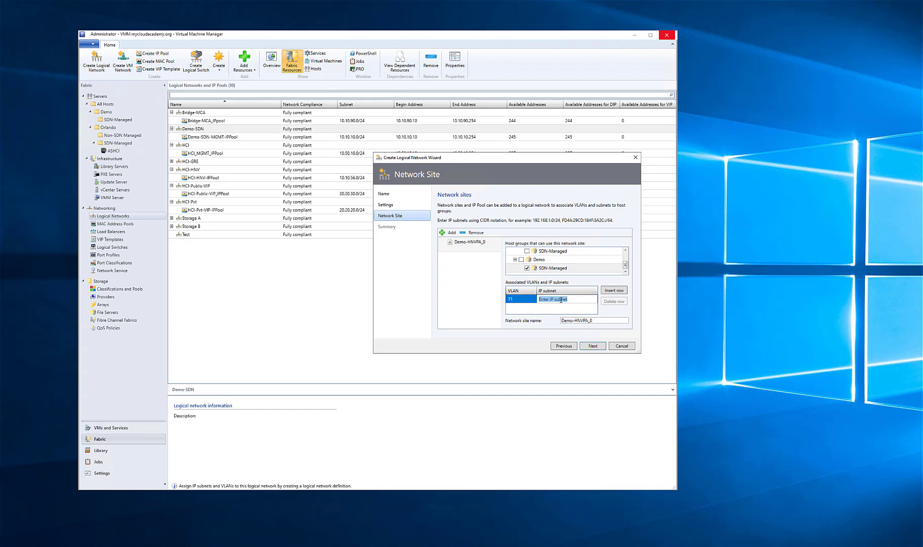
type("10.10.11.0/24")
left_click(598, 321)
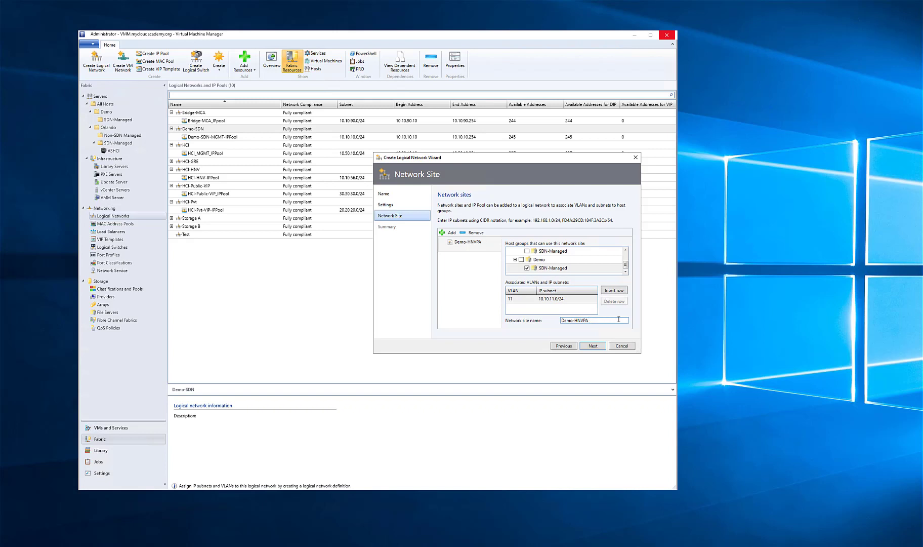
left_click(593, 346)
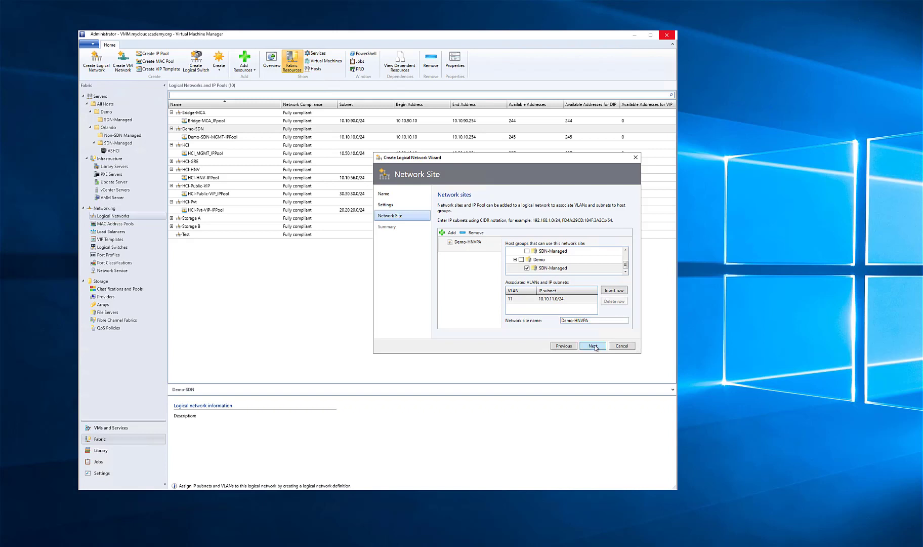
Add an IP pool named Demo-HNVPA_IPPool to the network site, ranging from 10.10.11.4 to 10.10.11.250
left_click(563, 346)
left_click(455, 237)
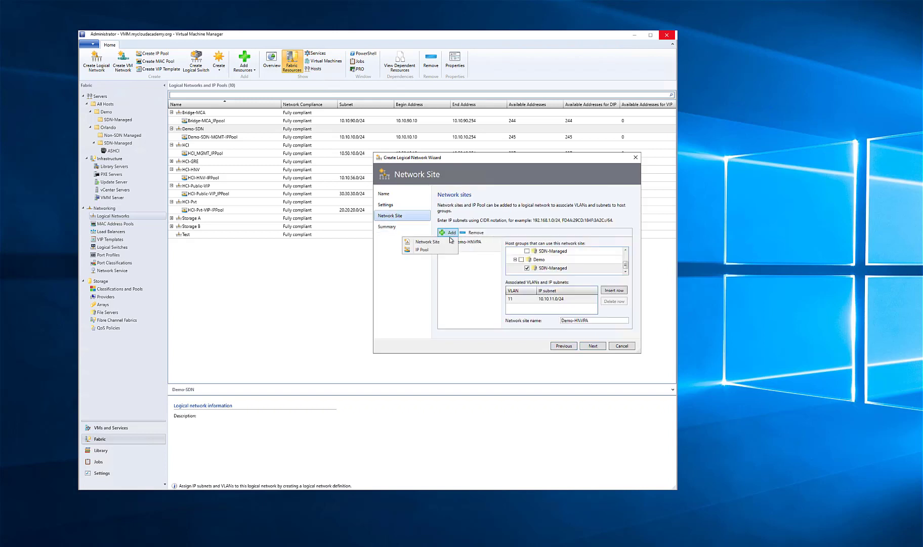
left_click(437, 251)
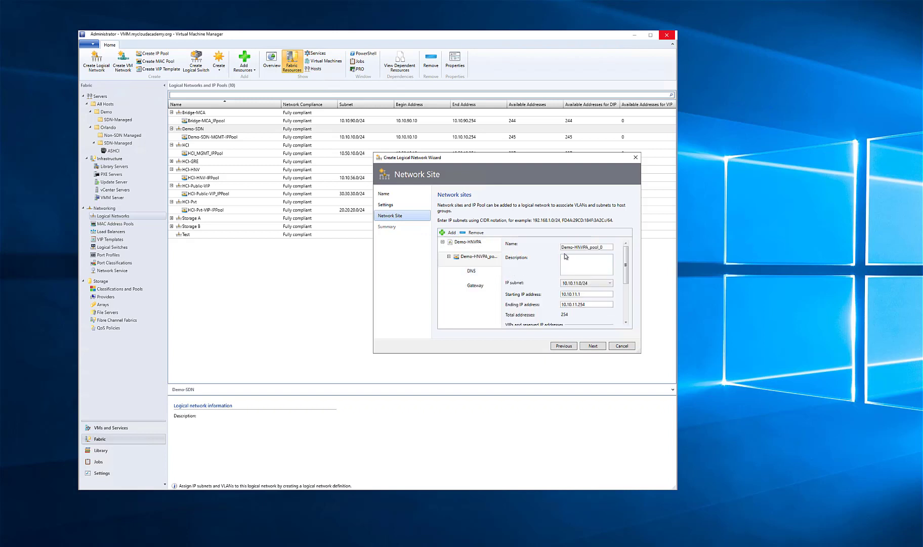
left_click(606, 248)
type(".4")
left_click(592, 302)
scroll(575, 283, "down", 5)
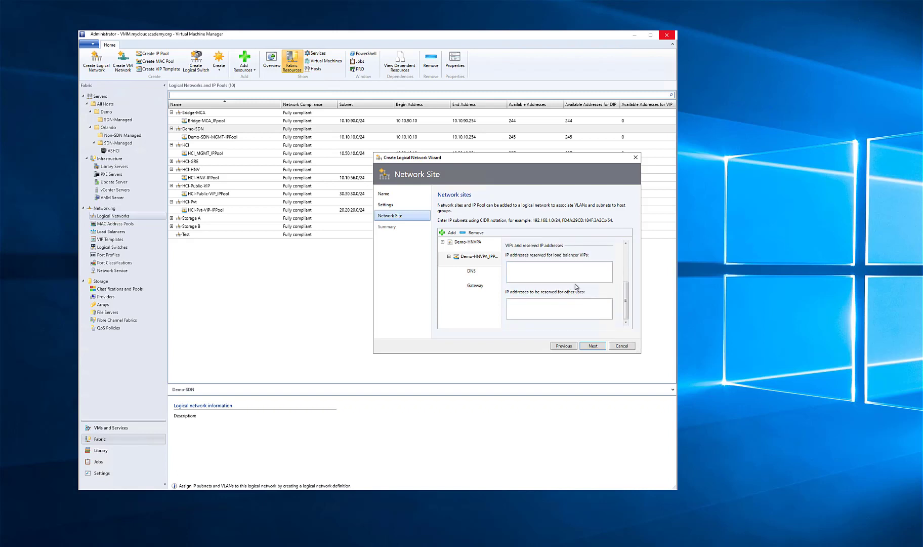
scroll(575, 284, "up", 2)
scroll(575, 284, "up", 1)
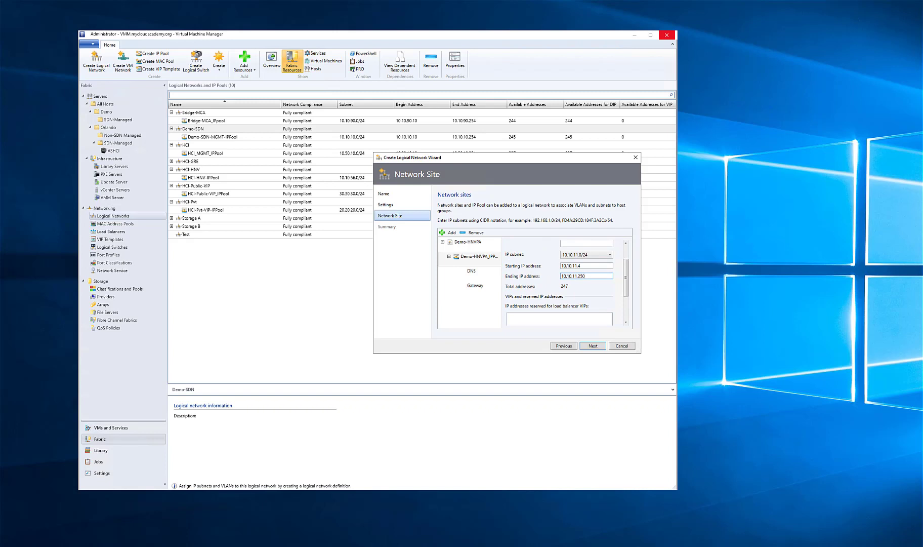
left_click(593, 346)
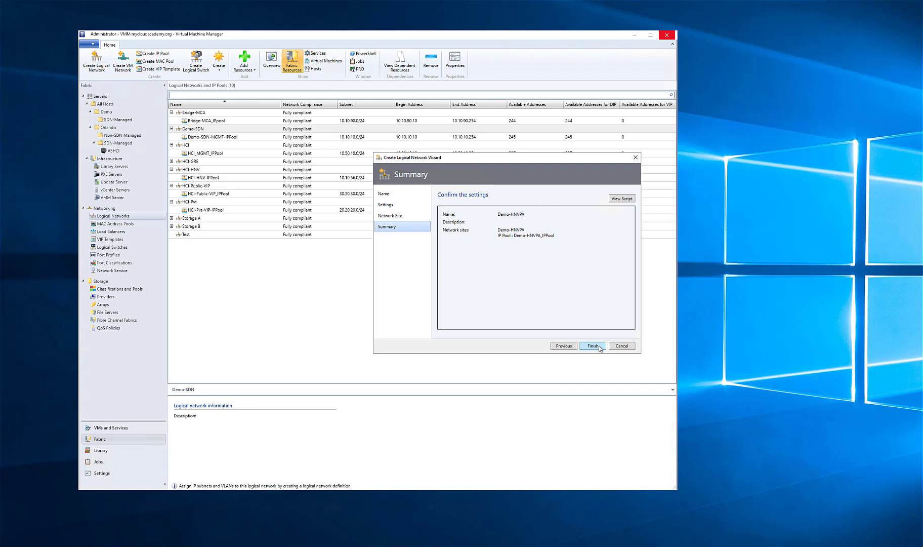
Check the DNS settings of the Demo-HNVPA IP pool and add a gateway address with automatic metric
left_click(565, 346)
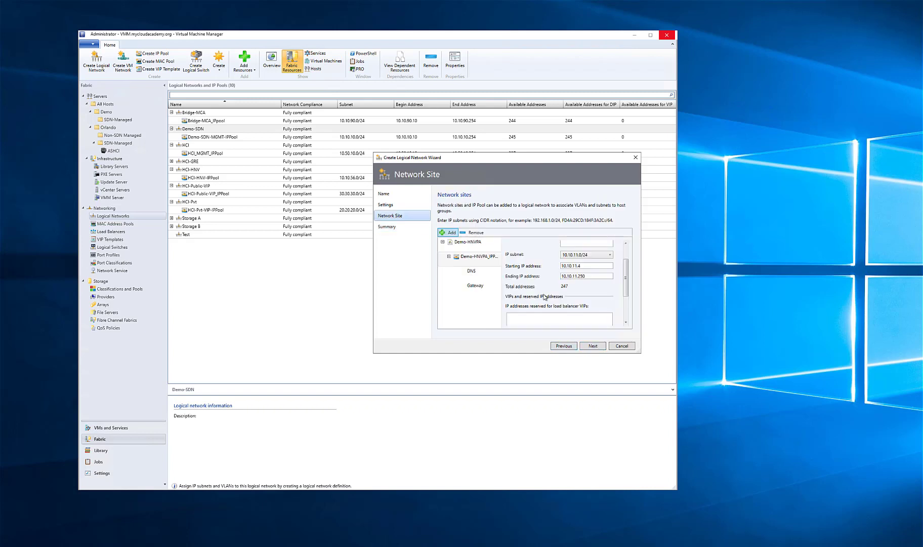
left_click(467, 286)
left_click(472, 274)
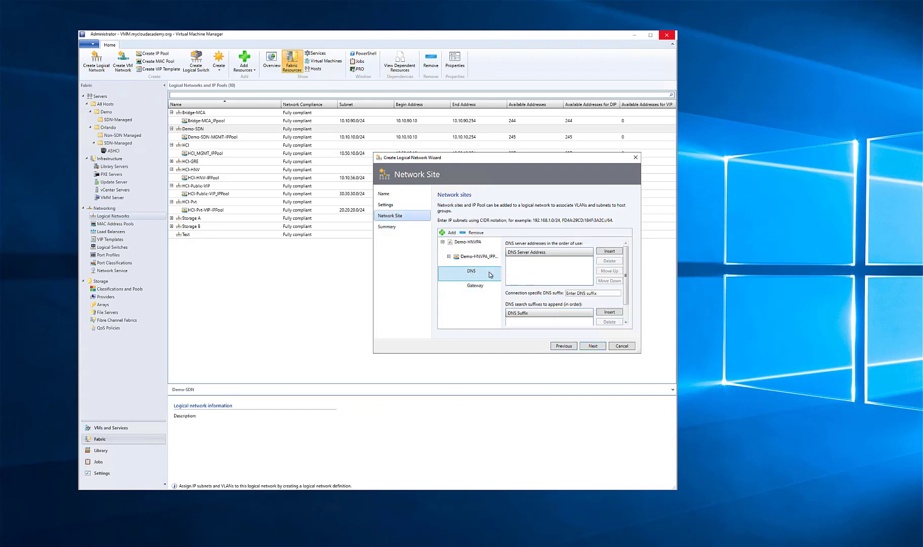
left_click(497, 286)
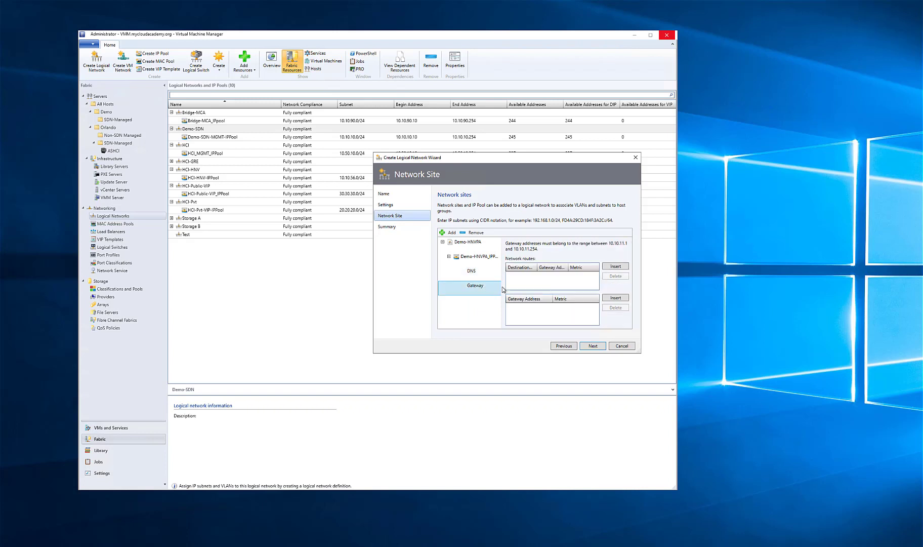
left_click(610, 299)
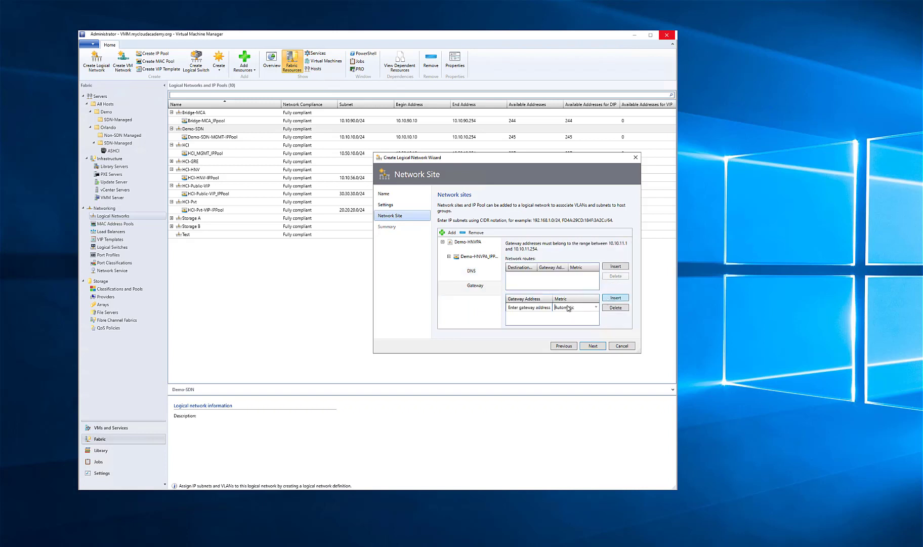
left_click(551, 307)
type("10.10.11.1")
Confirm the summary to create the Demo-HNVPA logical network and close the wizard
left_click(593, 346)
left_click(593, 346)
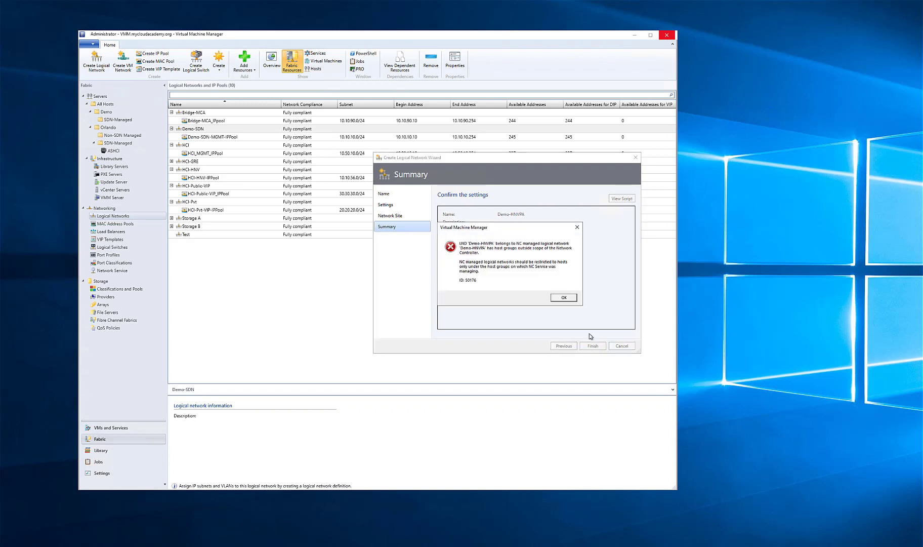
left_click(567, 300)
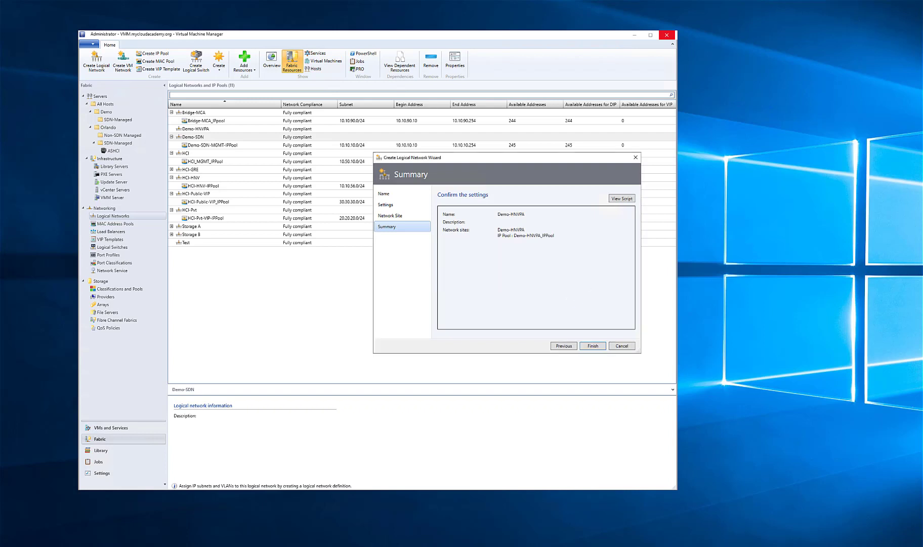
left_click(593, 345)
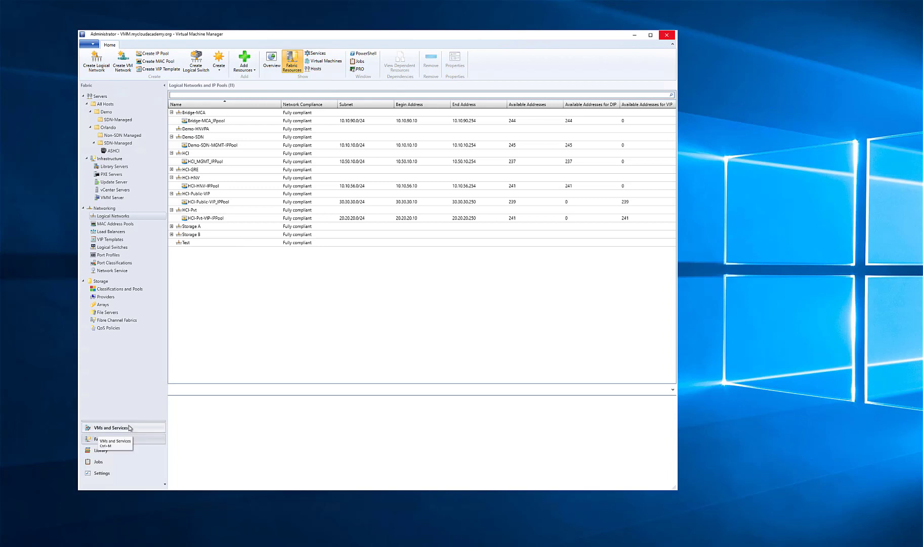
Open the service templates in the VMM library
left_click(109, 448)
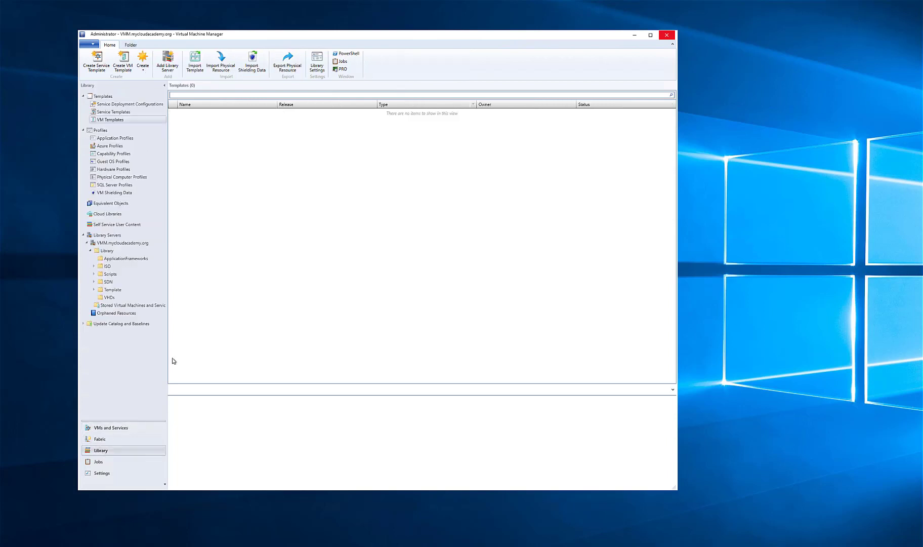
left_click(122, 112)
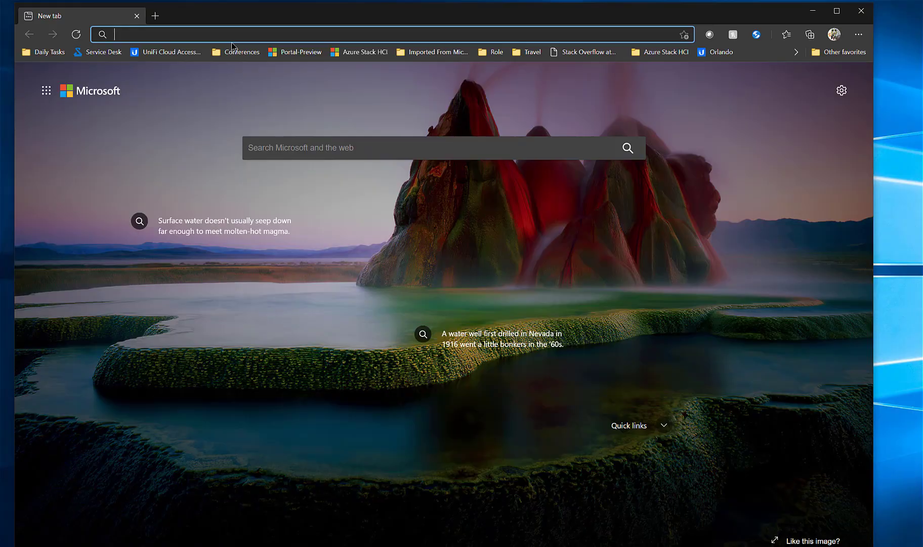
In the Edge browser, search the web for "sdn github" and open the microsoft/SDN repository on GitHub
type("sdn githu")
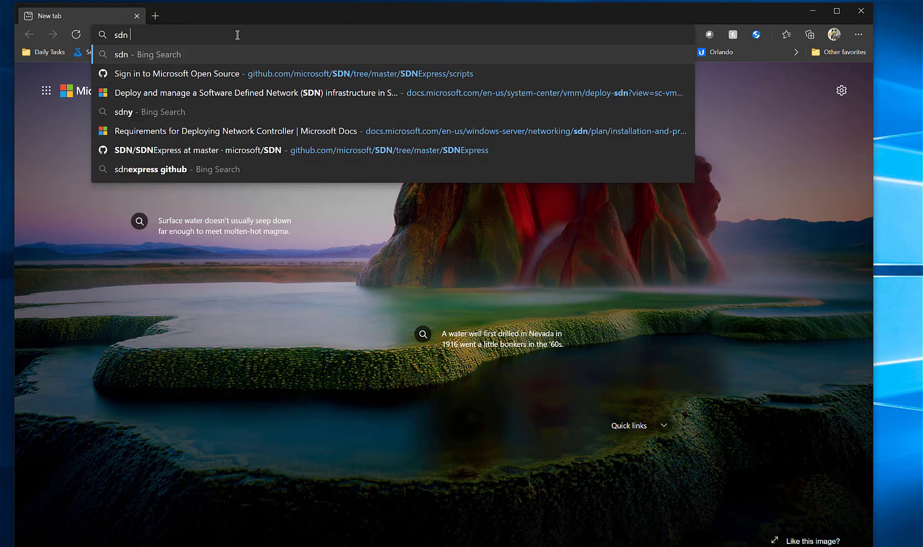
type("b")
key("Return")
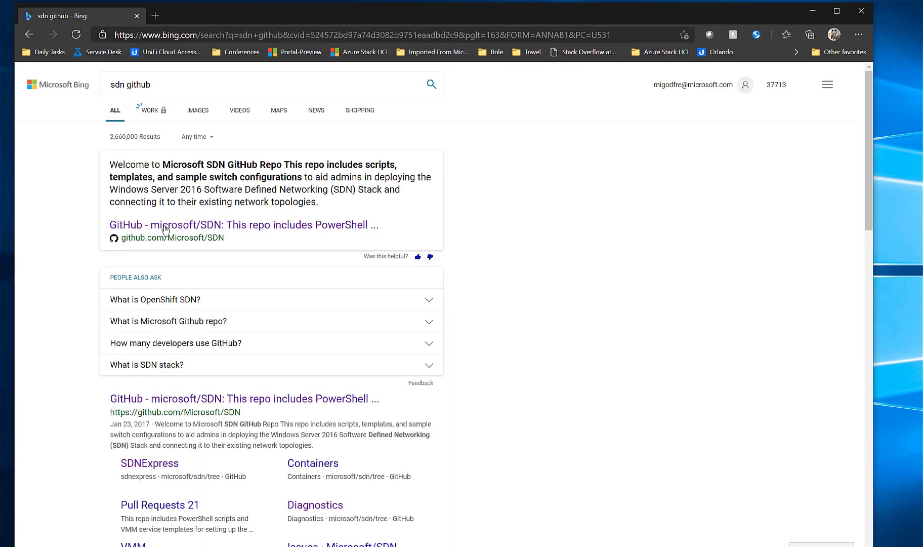
left_click(169, 230)
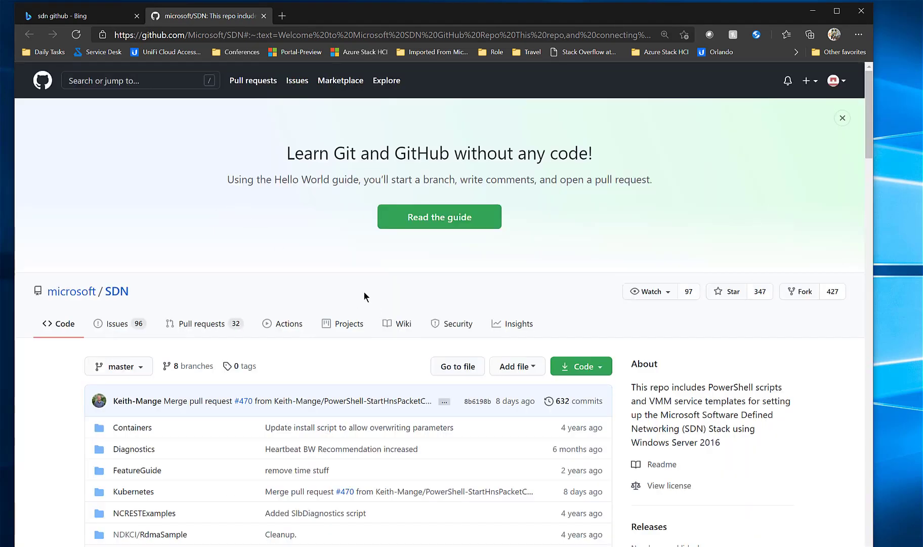
Browse the microsoft/SDN repository to the NC folder inside the VMM Templates folder
scroll(349, 294, "down", 2)
scroll(228, 329, "down", 3)
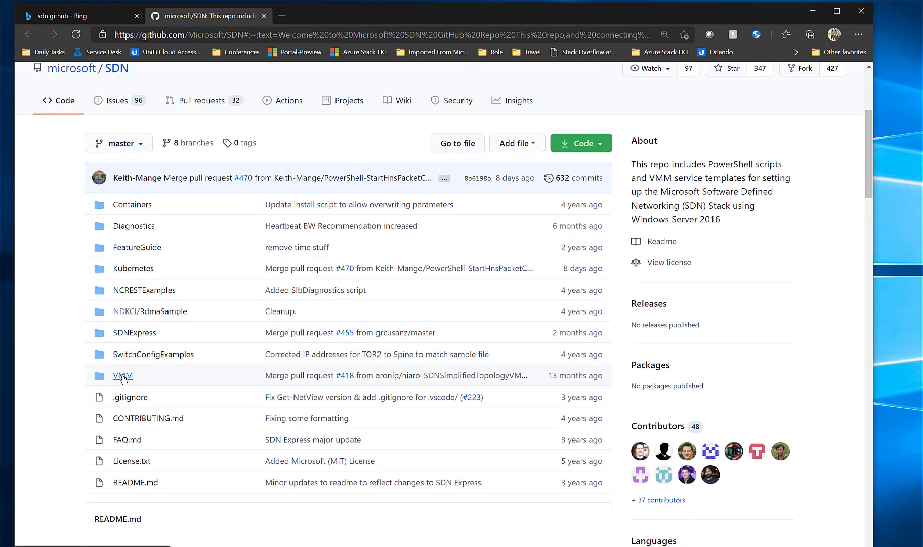
left_click(123, 375)
scroll(141, 410, "down", 1)
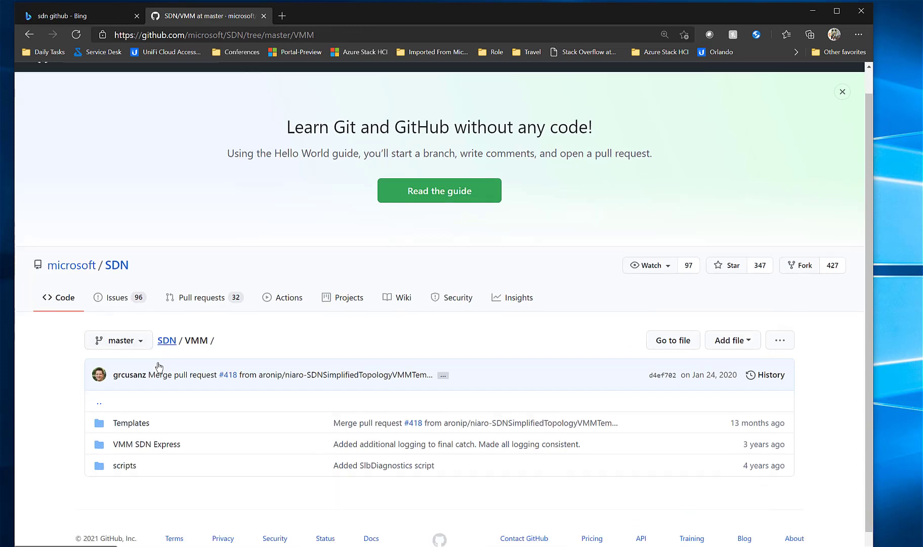
left_click(138, 405)
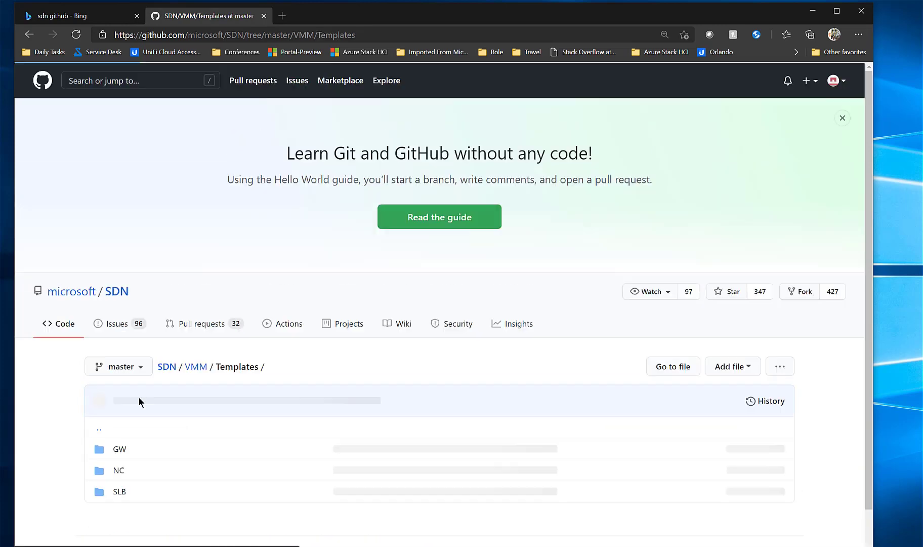
scroll(164, 360, "down", 1)
left_click(119, 427)
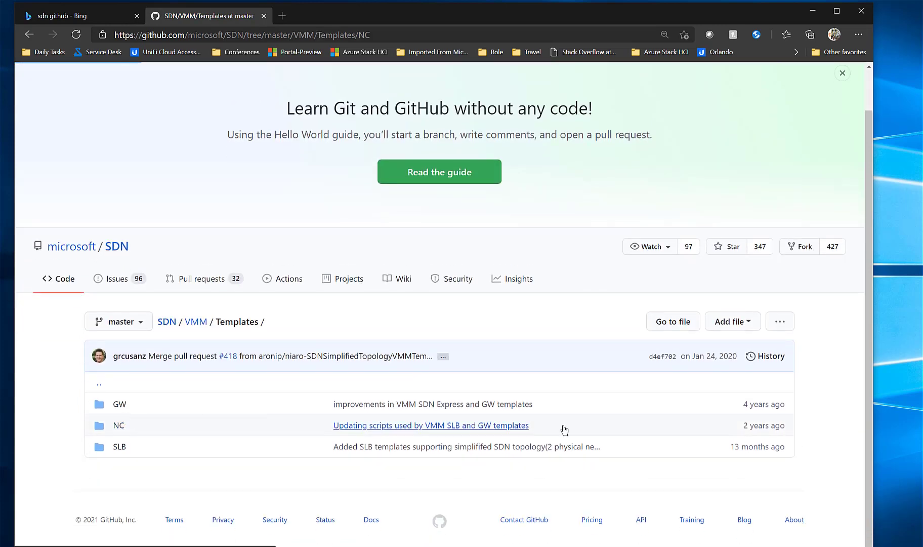
scroll(385, 412, "down", 4)
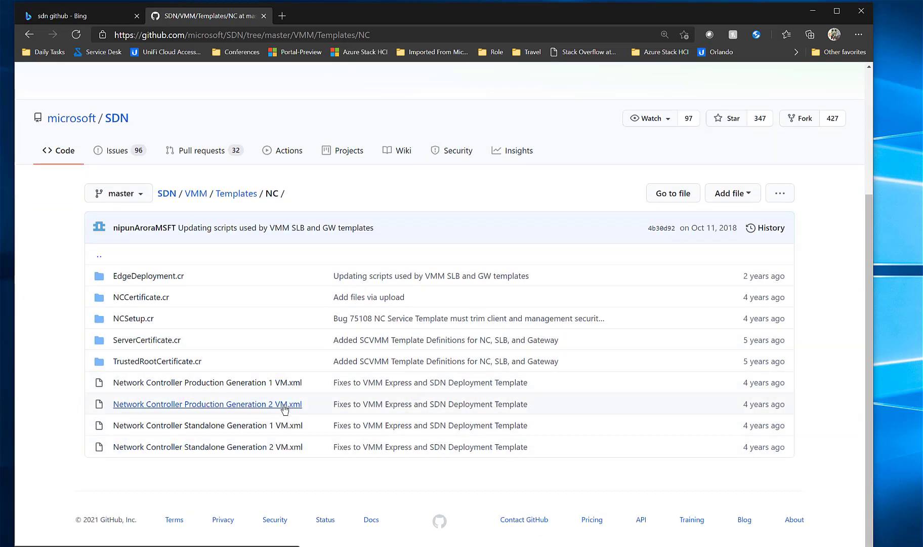
Return to the SDN repository root, show its clone and download options, and minimize the browser
left_click(164, 193)
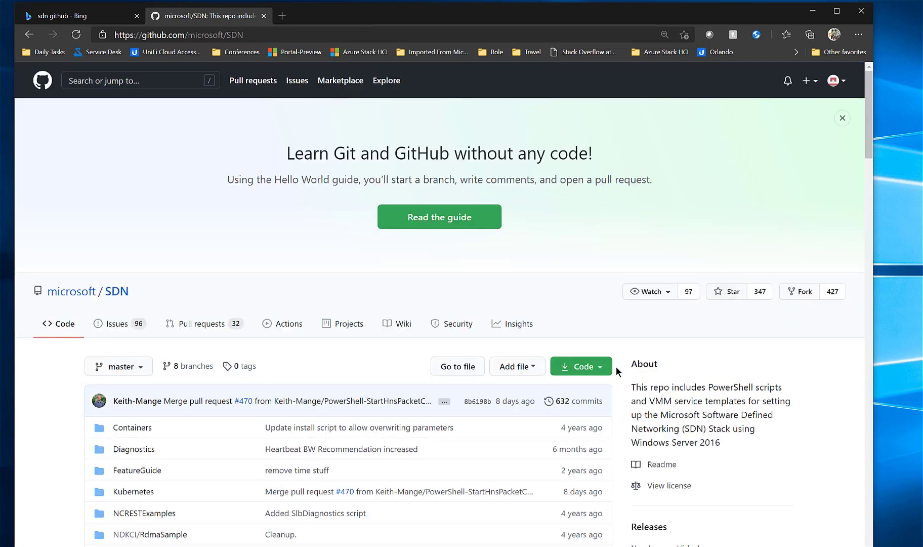
left_click(597, 367)
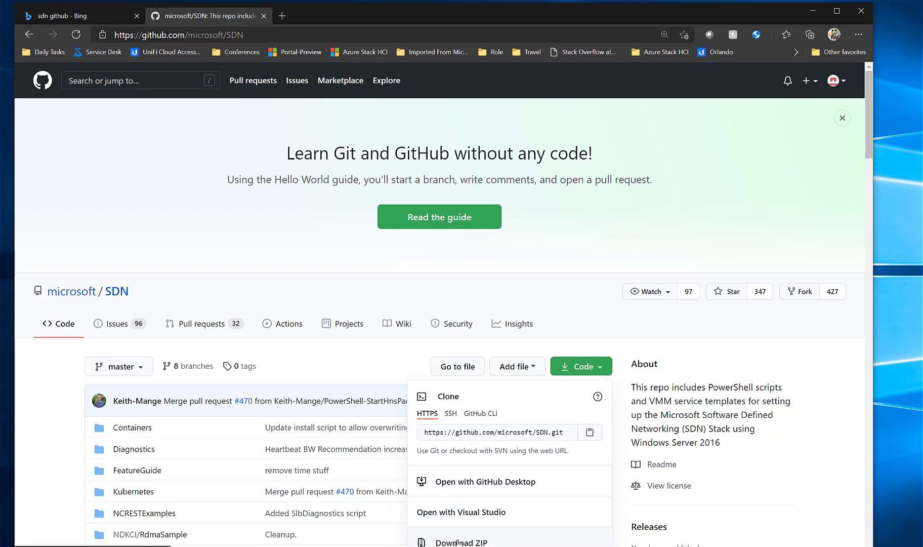
left_click(813, 11)
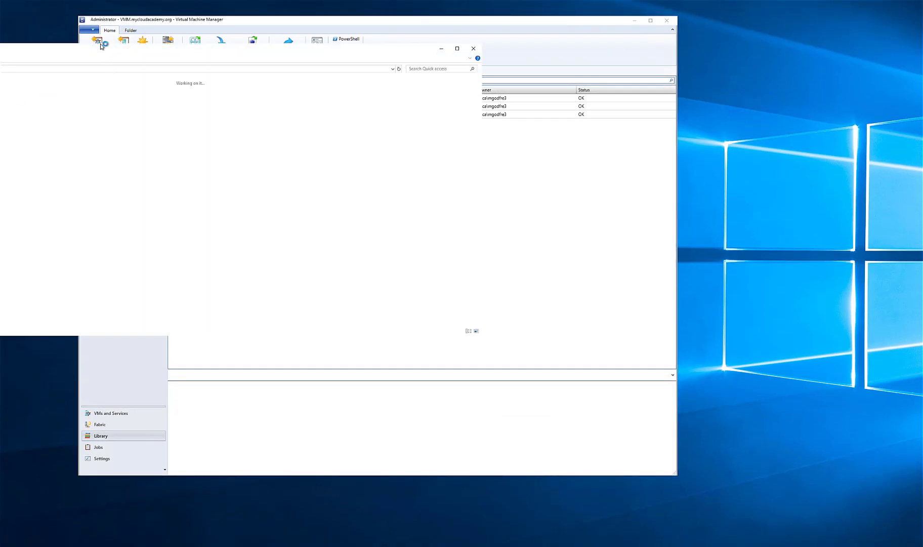
In File Explorer, open the NC templates folder at D:\Library\SDN\SDN-master\VMM\Templates\NC
left_click_drag(45, 48, 338, 92)
left_click(167, 284)
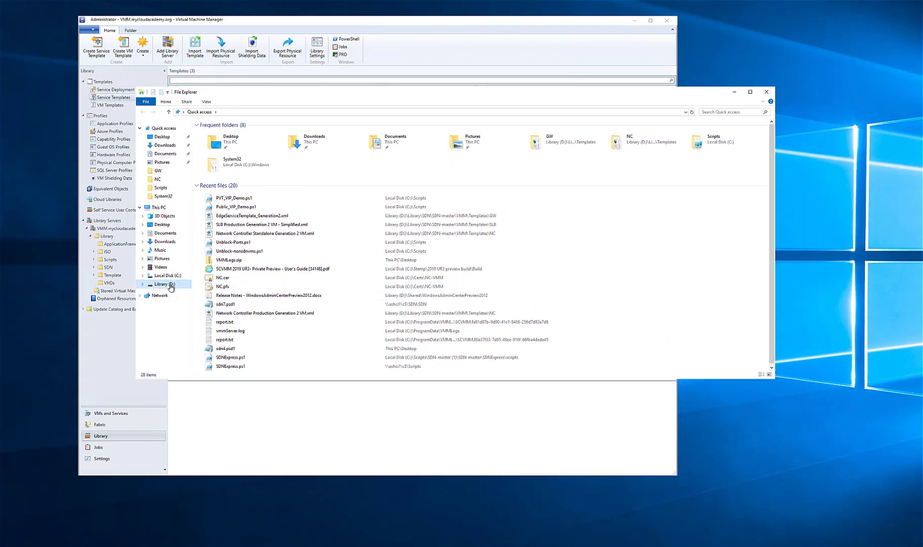
double_click(212, 141)
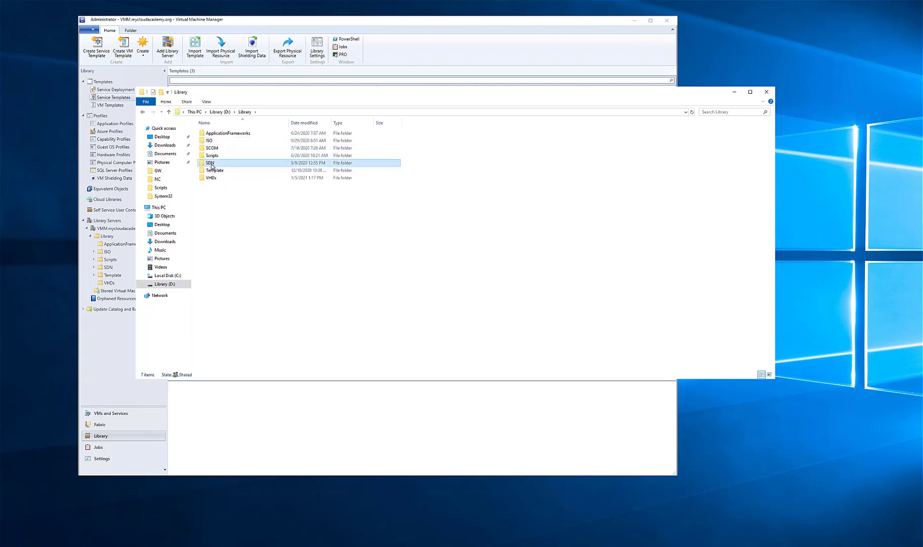
double_click(211, 162)
double_click(215, 133)
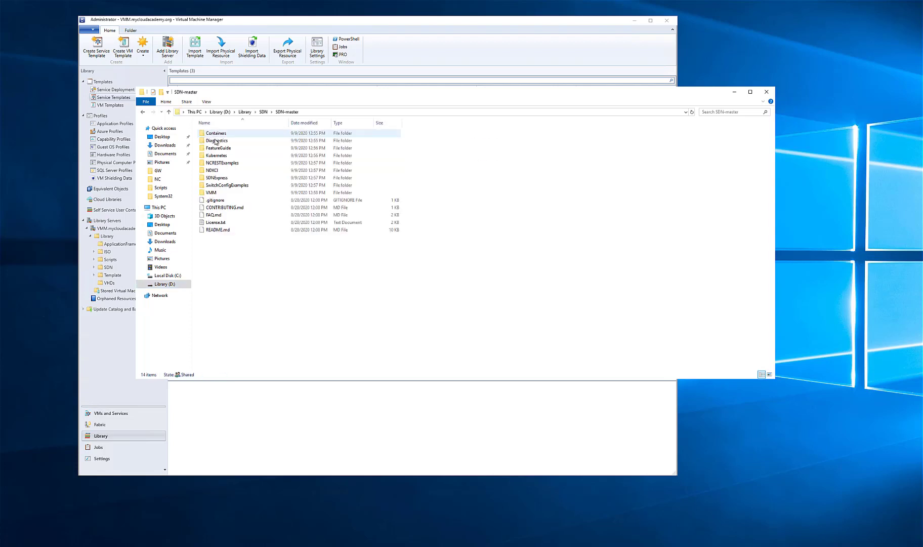
double_click(213, 193)
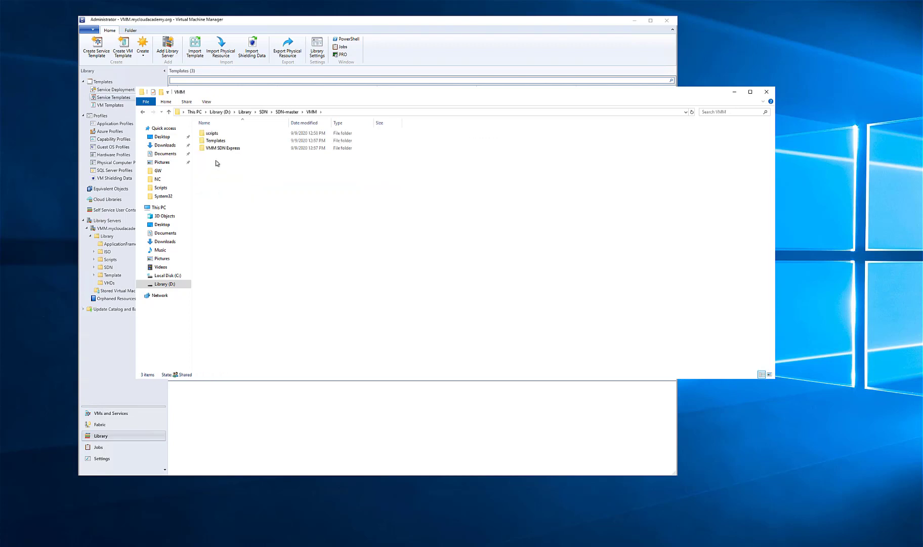
left_click(216, 141)
double_click(216, 141)
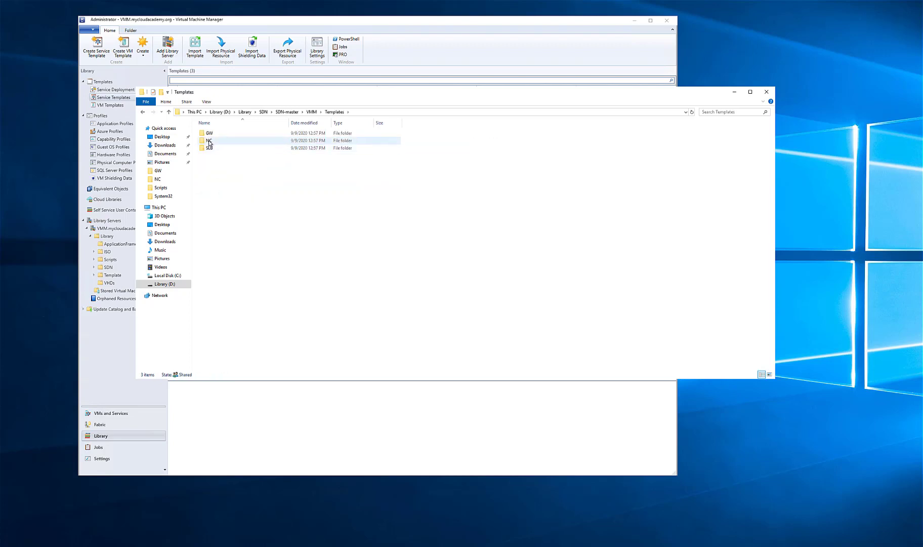
double_click(215, 141)
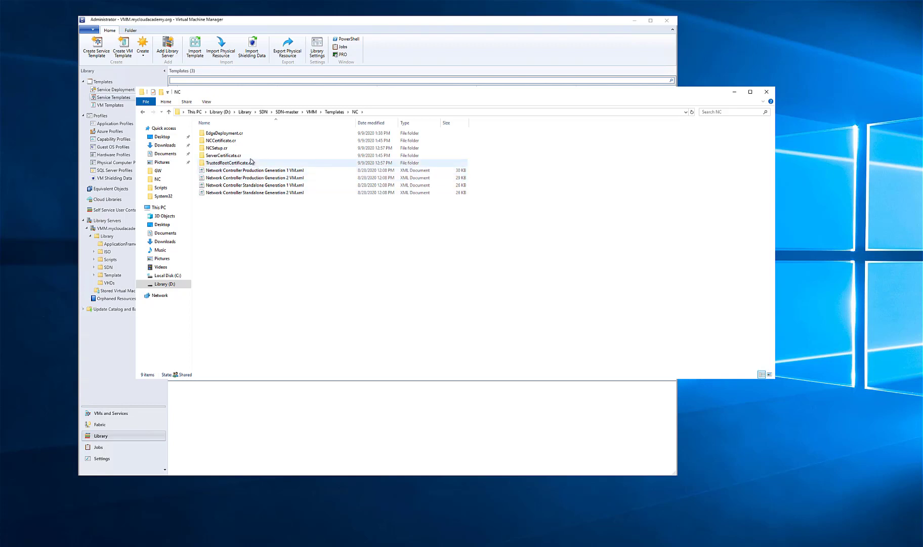
Inspect the contents of the ServerCertificate.cr, NCSetup.cr and NCCertificate.cr folders, then minimize File Explorer
left_click(221, 158)
double_click(221, 159)
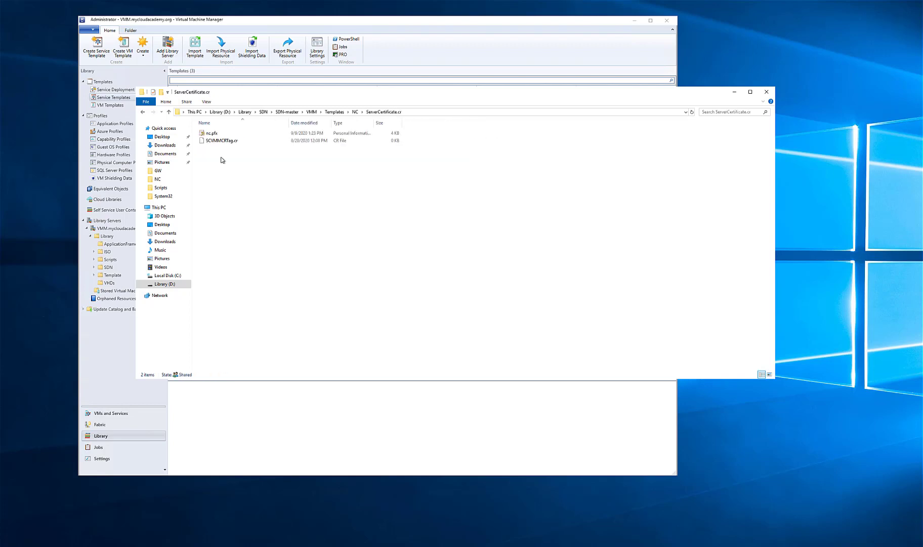
left_click(213, 134)
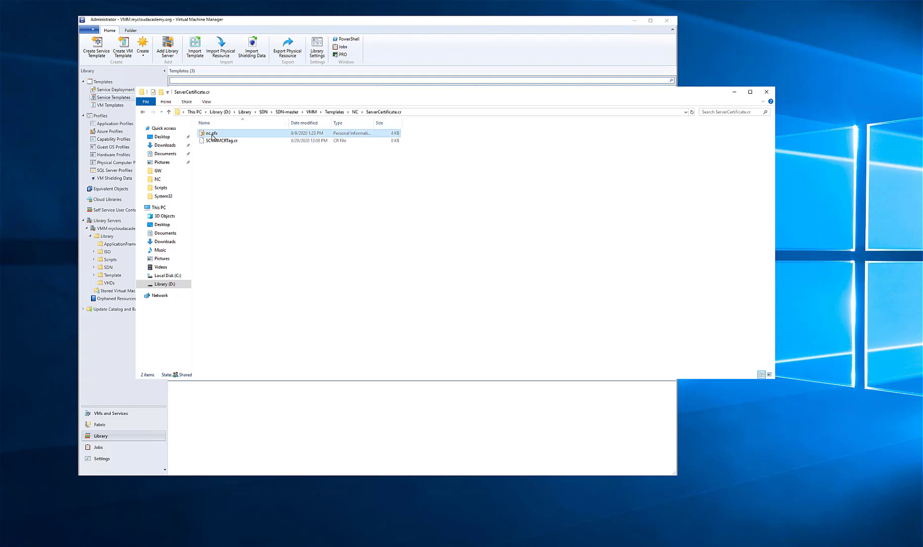
left_click(143, 113)
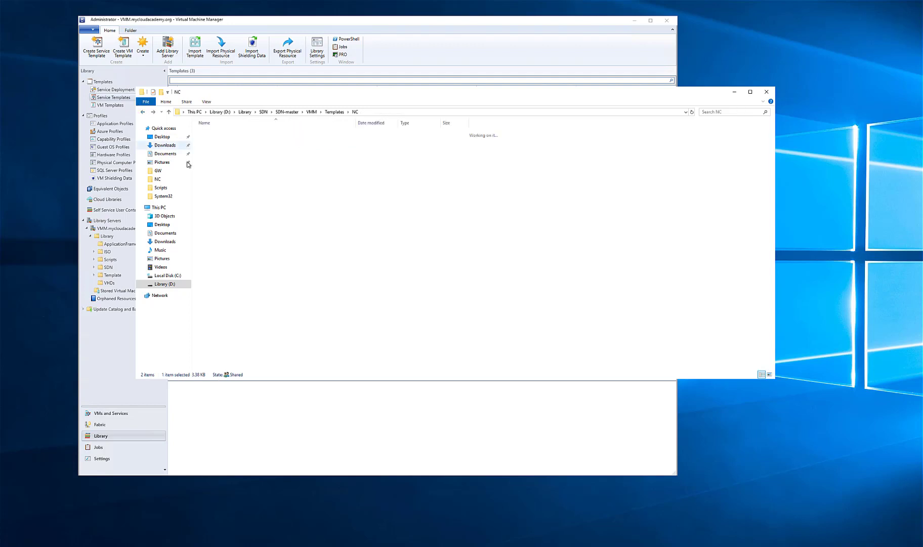
double_click(200, 147)
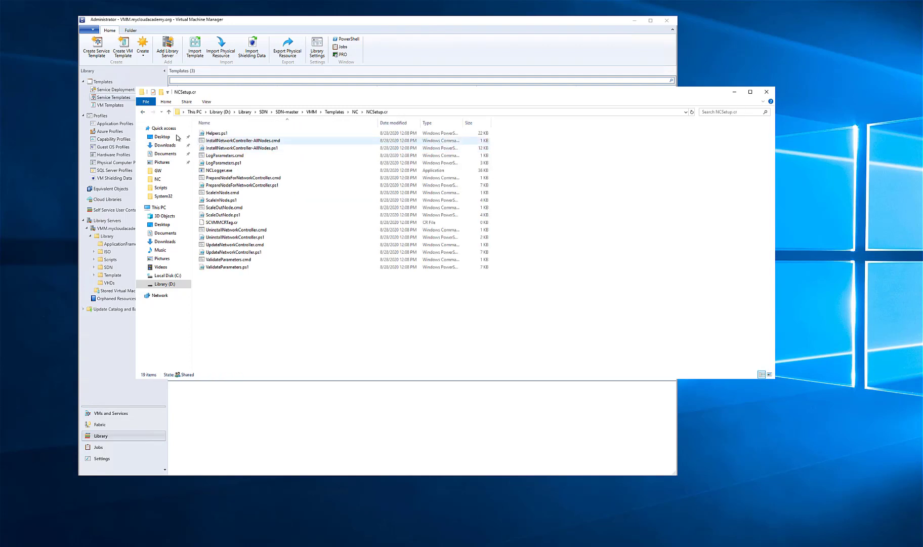
left_click(143, 112)
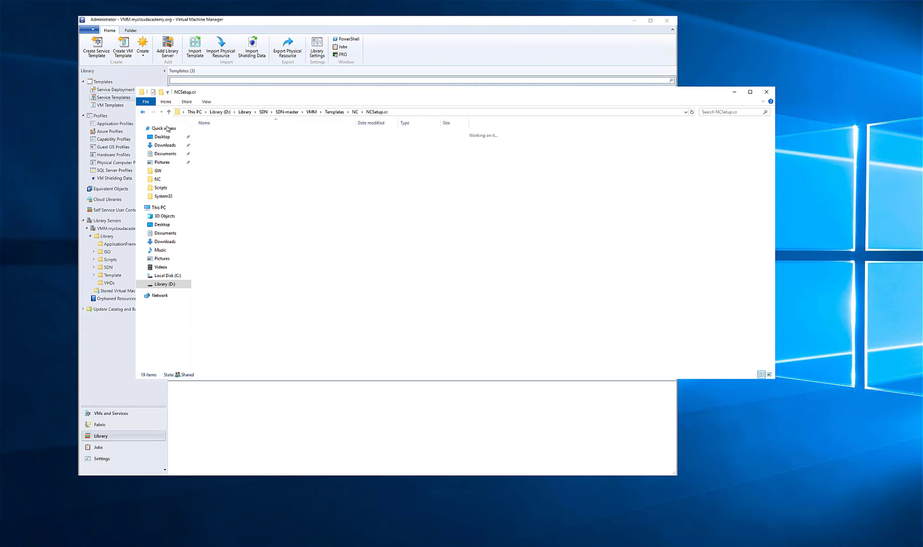
left_click(206, 141)
double_click(207, 141)
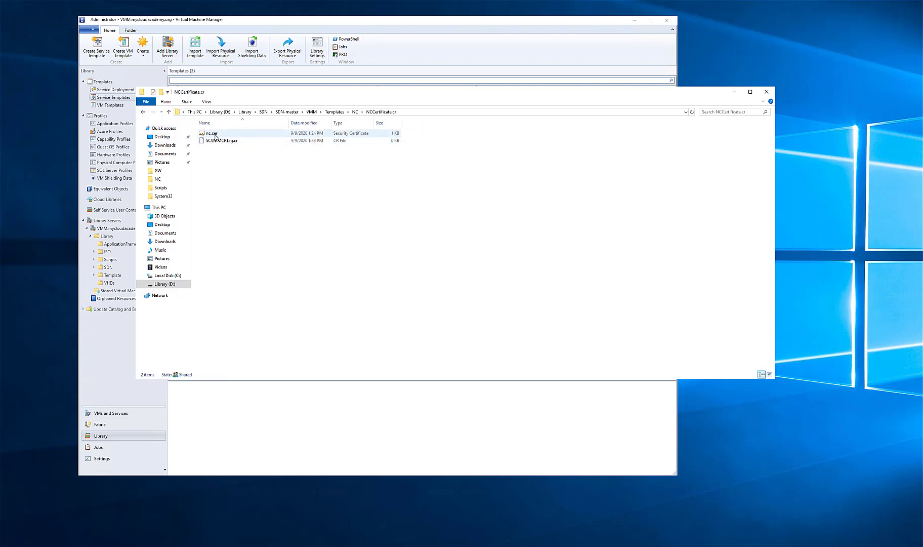
left_click(142, 112)
left_click(734, 93)
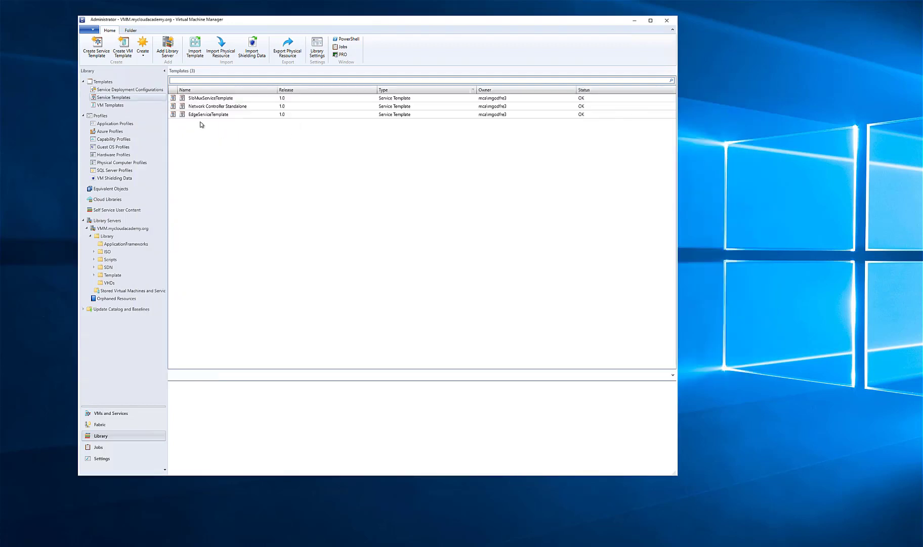
Start a template import in VMM with Network Controller Production Generation 2 VM.xml from the NC folder and continue to its references
left_click(195, 53)
left_click(624, 194)
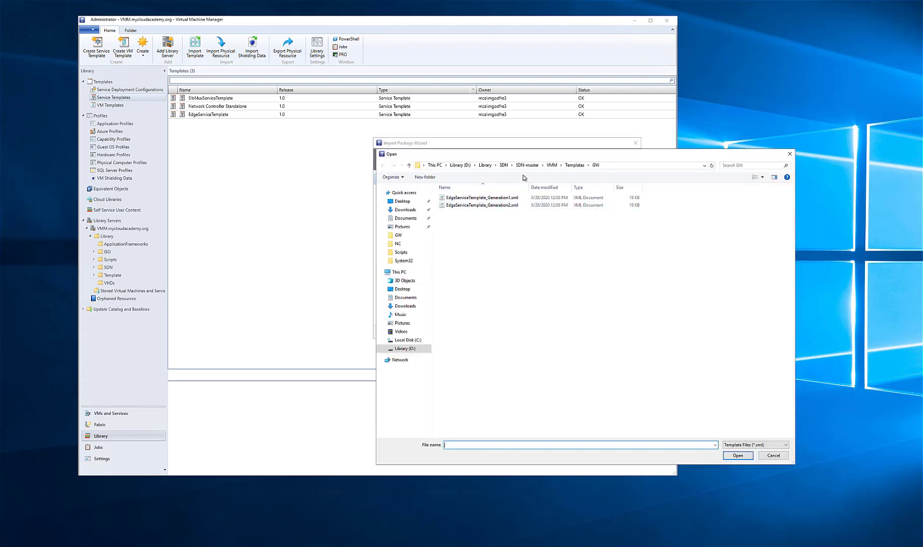
left_click(552, 165)
double_click(458, 205)
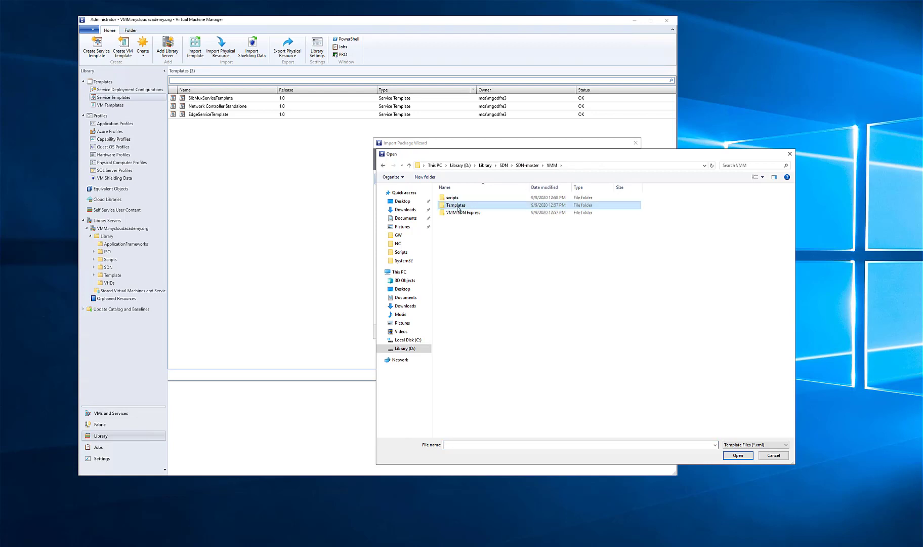
double_click(457, 205)
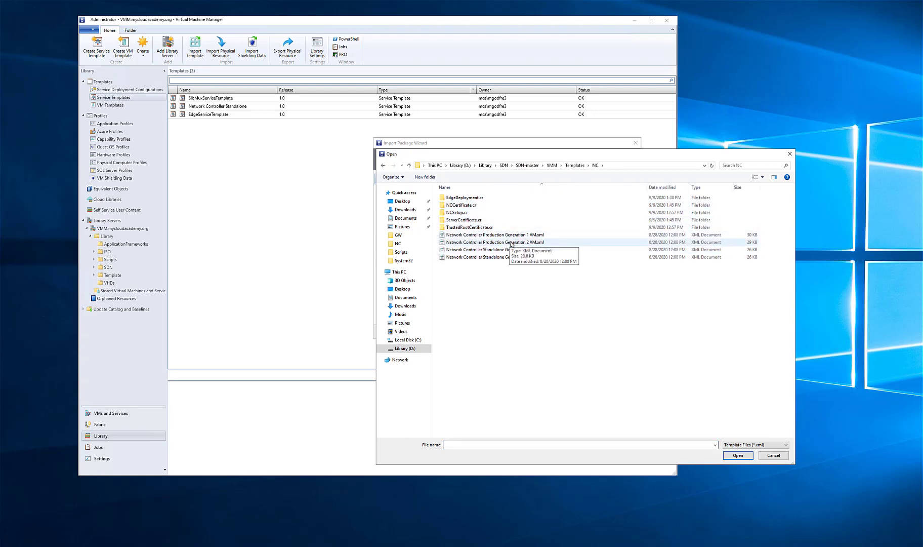
double_click(505, 242)
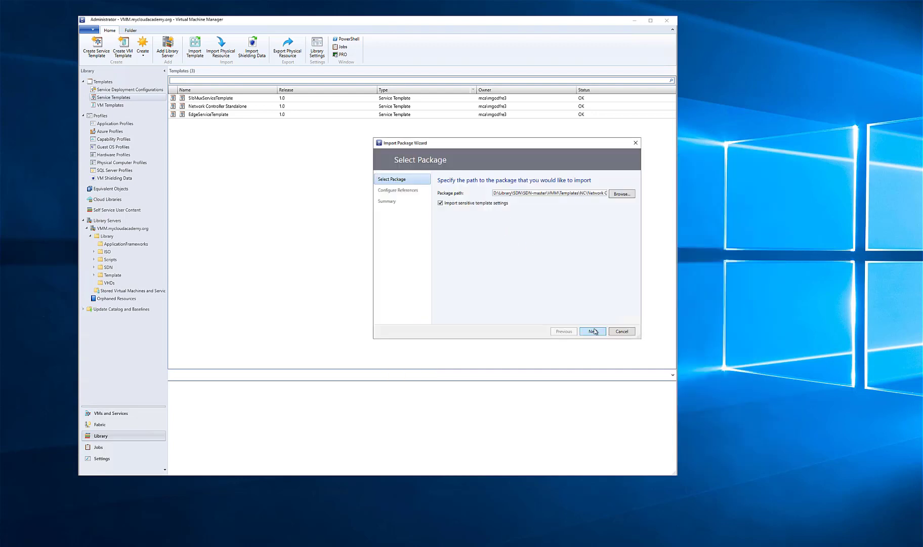
left_click(592, 331)
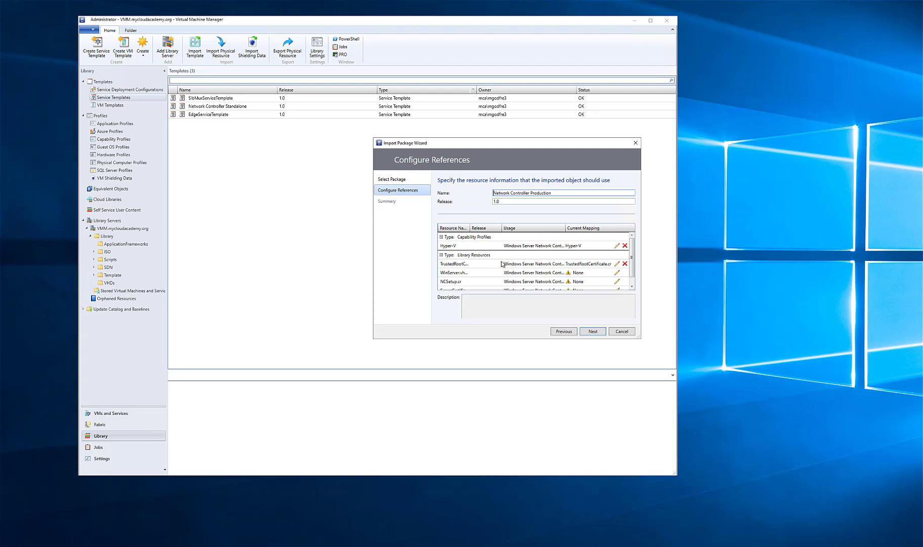
Map the WinServer disk reference to the AzStackHCIPreview1 disk and the NCSetup.cr reference to the NCSetup.cr library resource
left_click(617, 273)
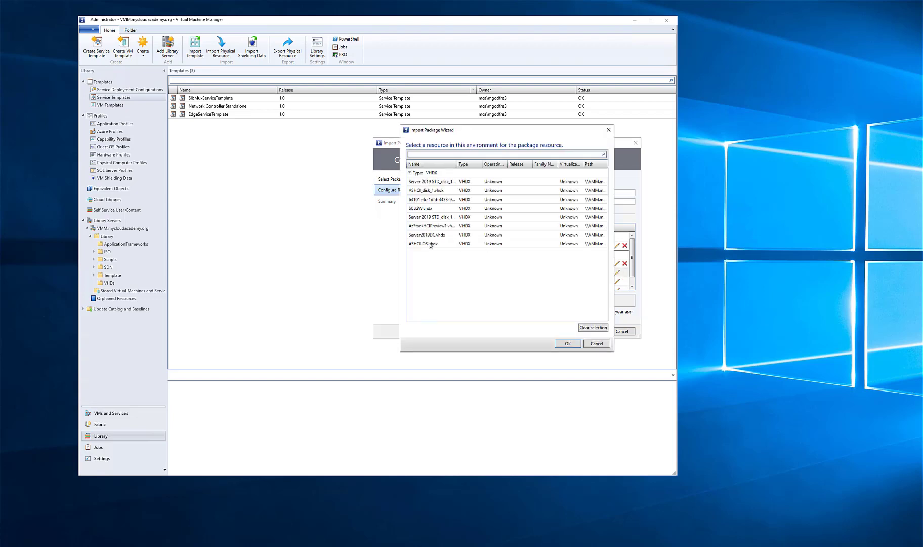
double_click(429, 226)
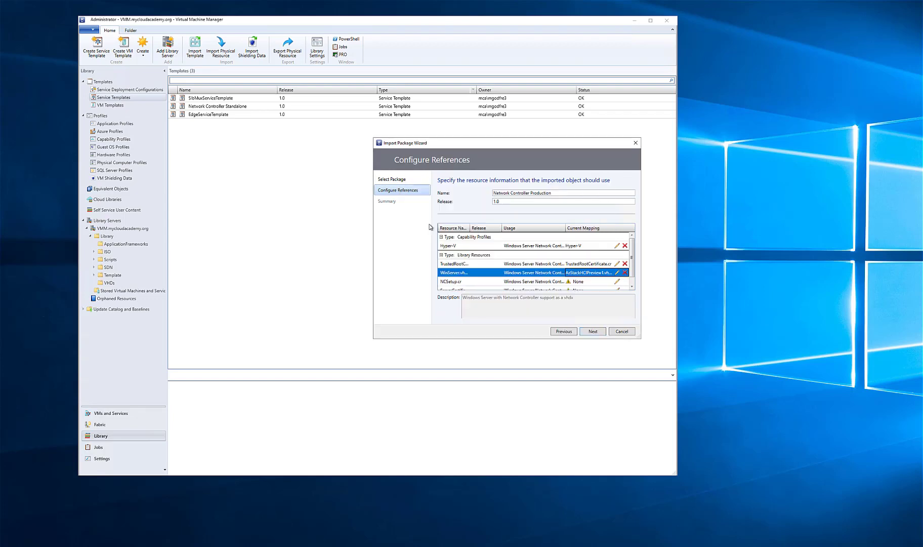
left_click(616, 283)
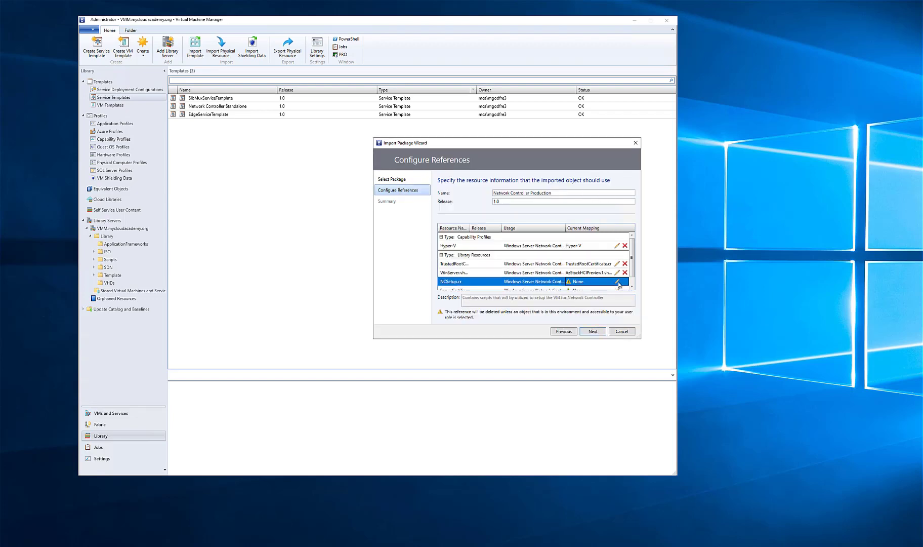
left_click(617, 282)
left_click(423, 246)
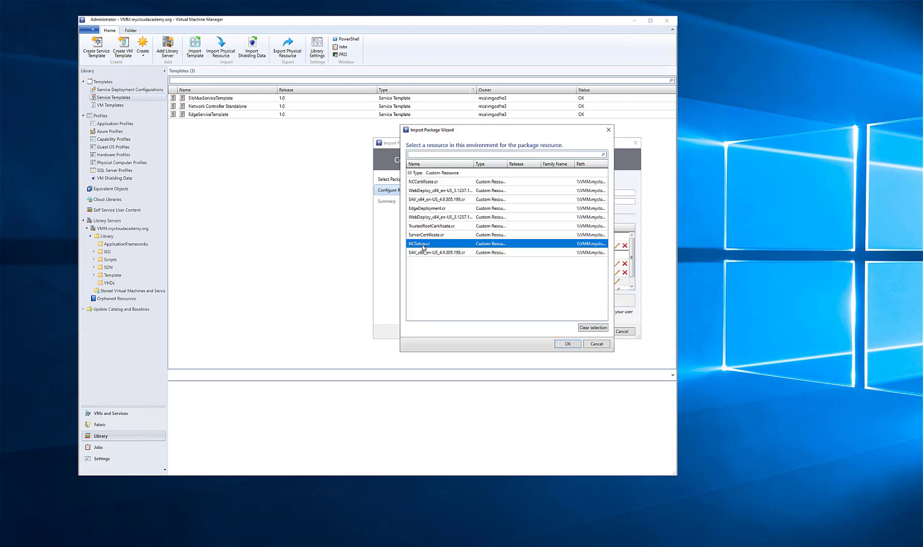
double_click(423, 247)
Map the ServerCertificate reference to the ServerCertificate.cr library resource and continue to the import summary
left_click(617, 282)
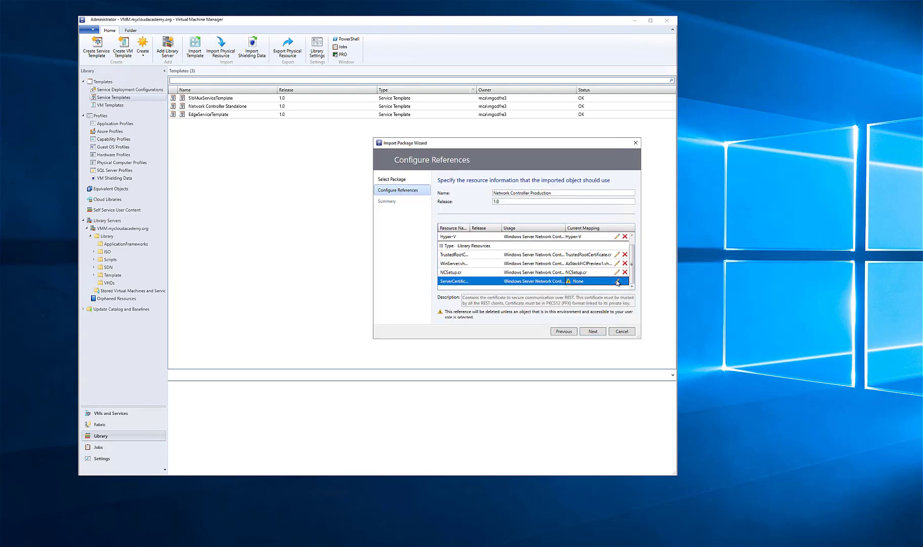
left_click(617, 282)
double_click(431, 245)
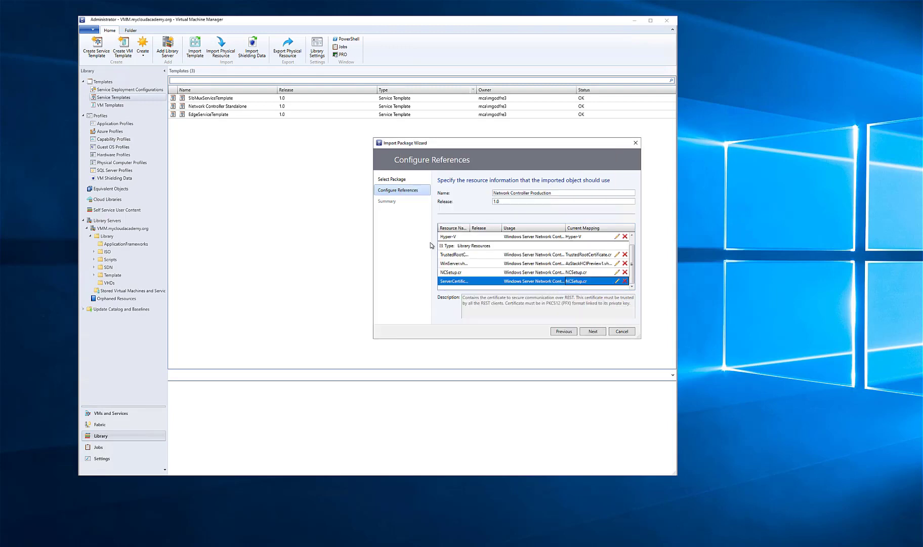
left_click(617, 281)
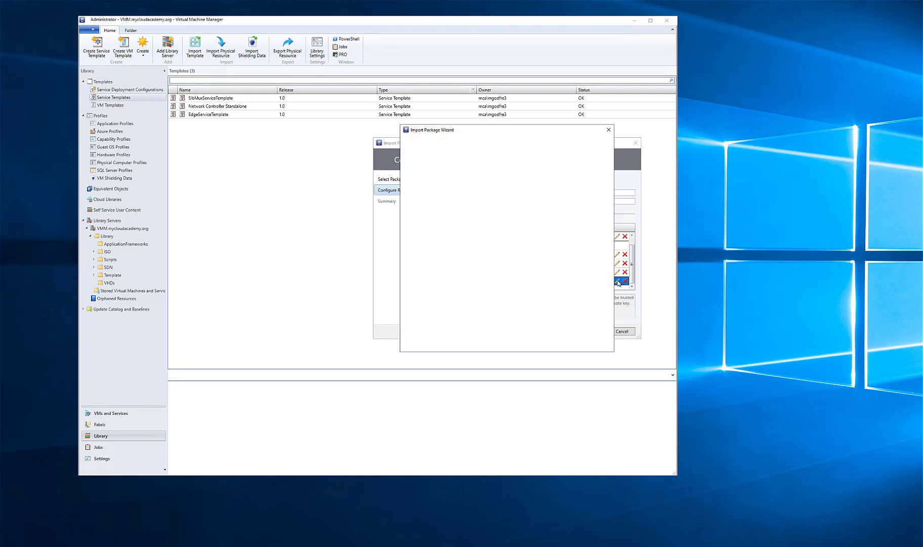
double_click(431, 235)
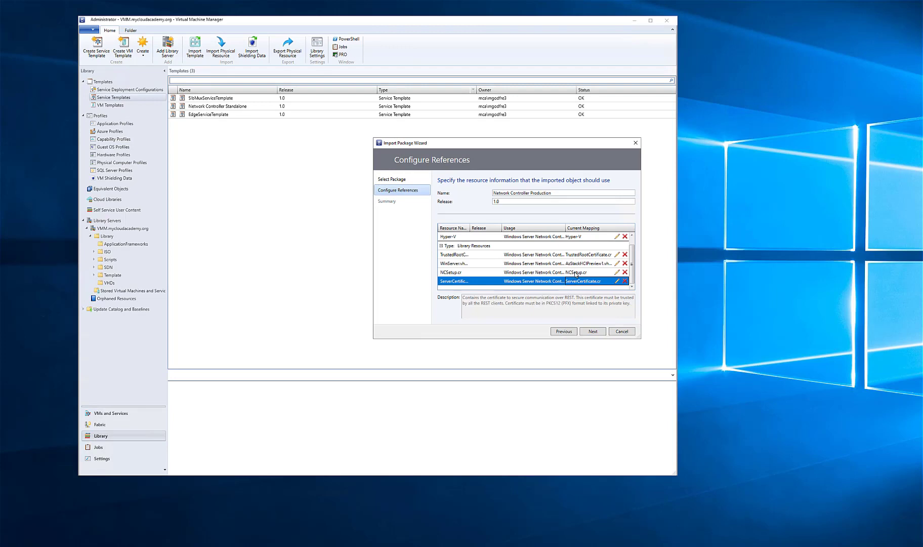
left_click(597, 331)
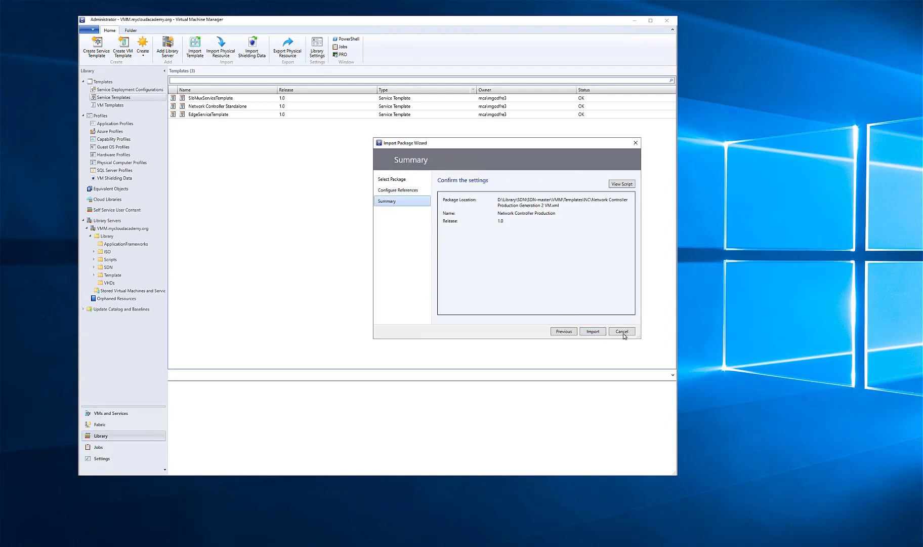
Run the import of the Network Controller Production template and open the imported template's service settings
left_click(602, 333)
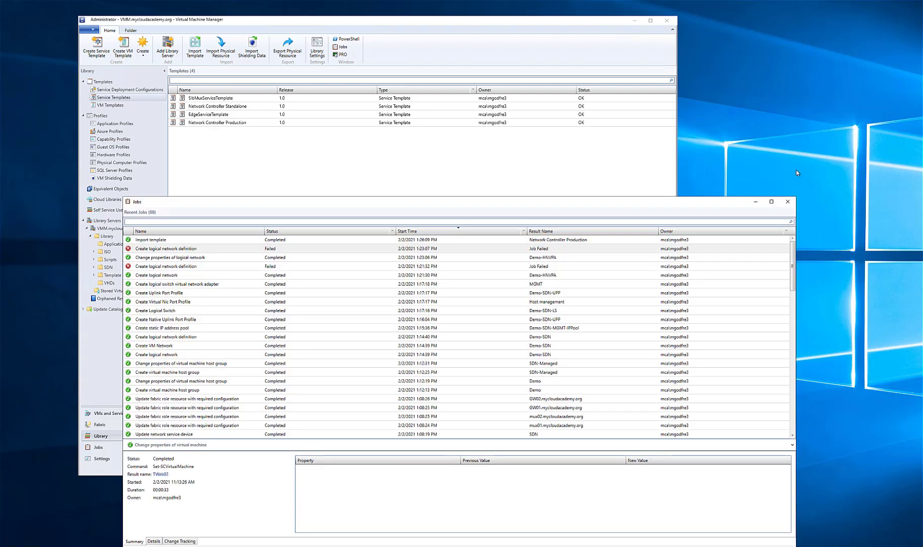
left_click(787, 201)
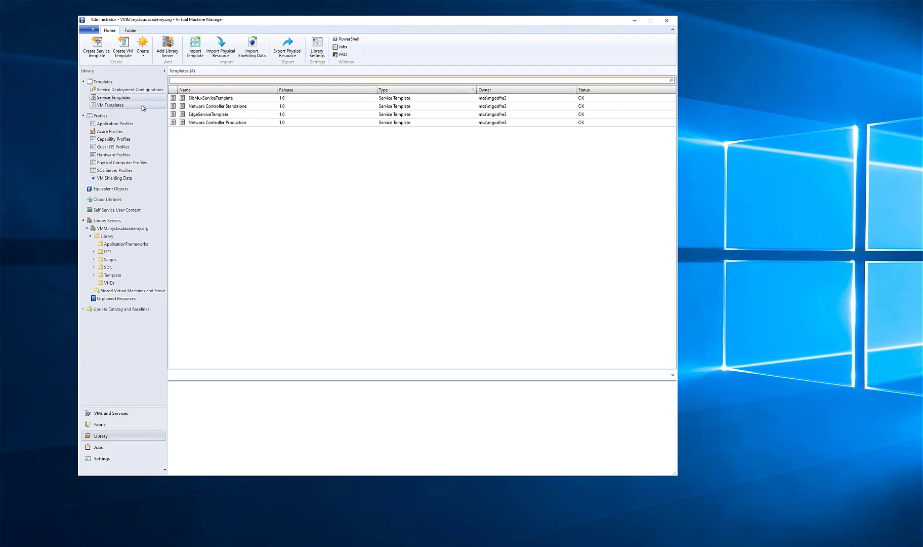
left_click(199, 125)
right_click(199, 125)
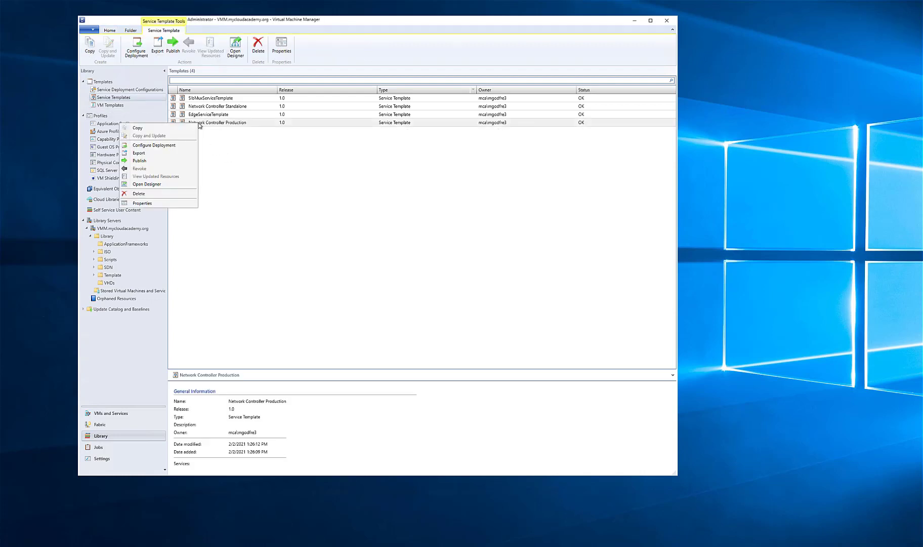
left_click(153, 203)
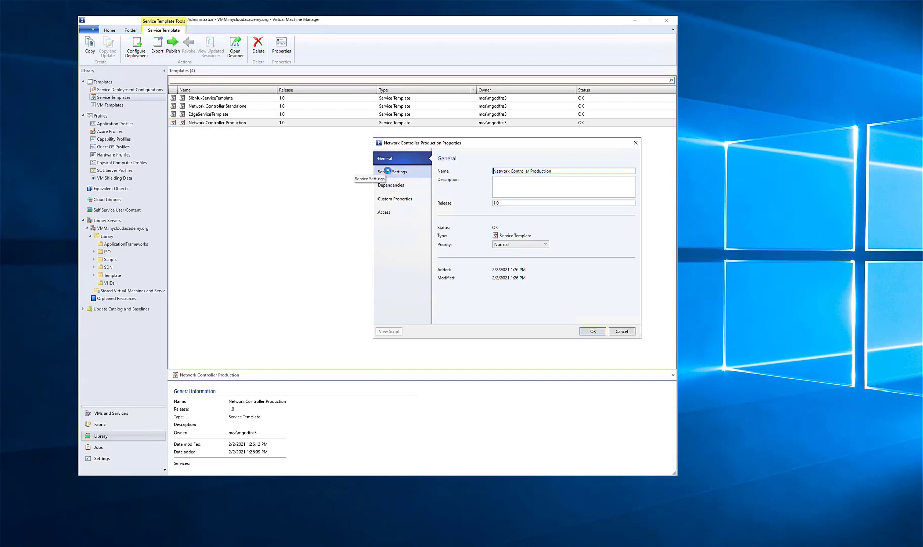
left_click(401, 175)
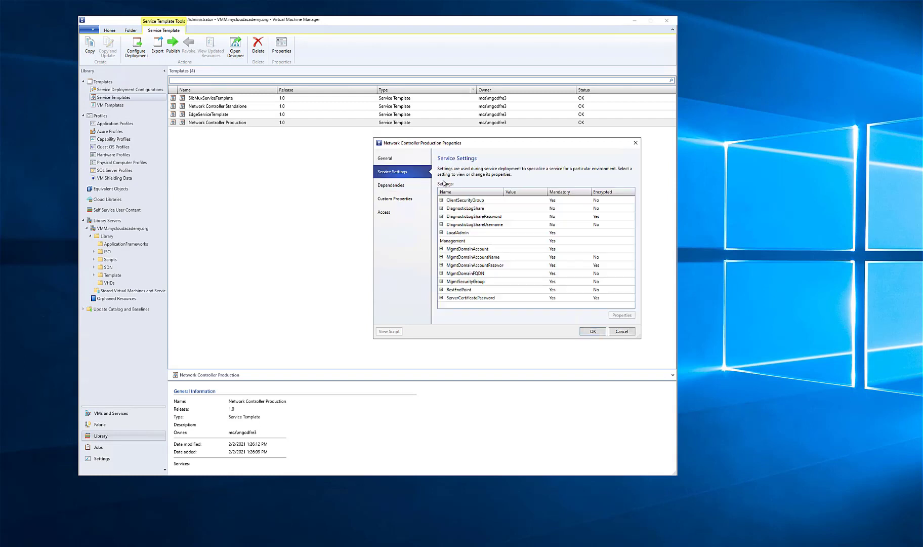
Set the RestEndPoint service setting to nccluster.mycloudacademy.org
left_click(469, 202)
left_click(480, 298)
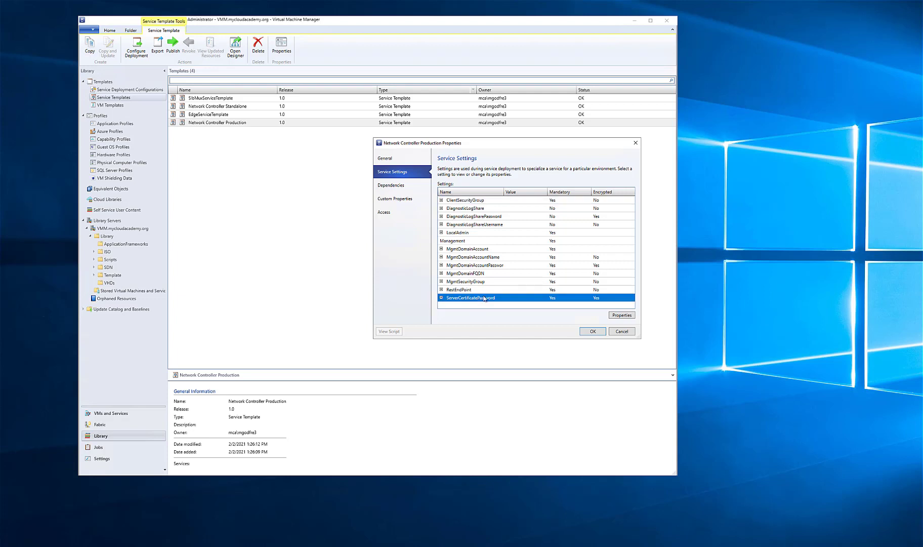
left_click(477, 291)
left_click(611, 315)
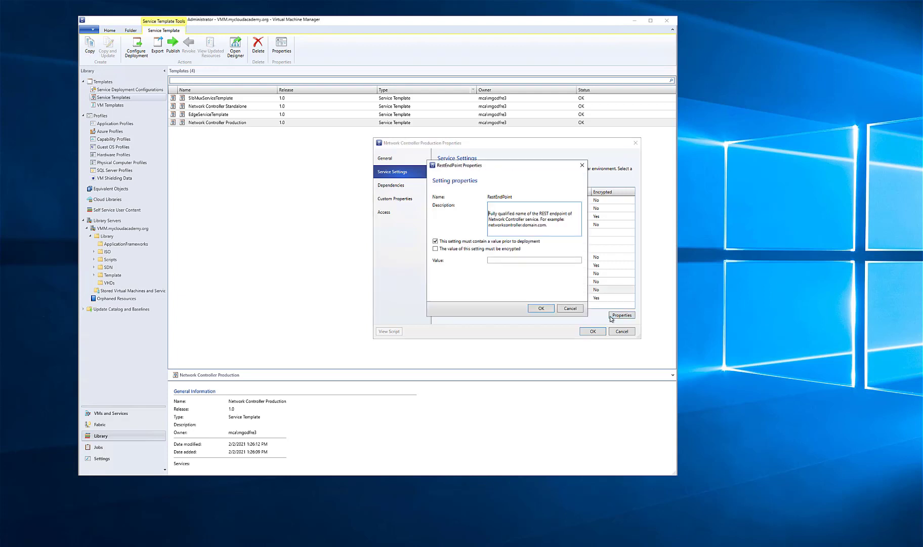
left_click(507, 260)
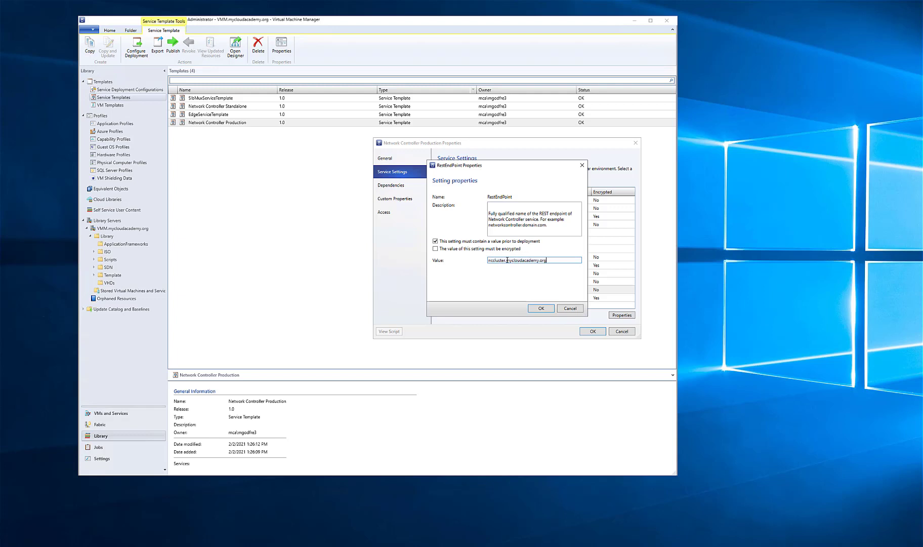
left_click(540, 308)
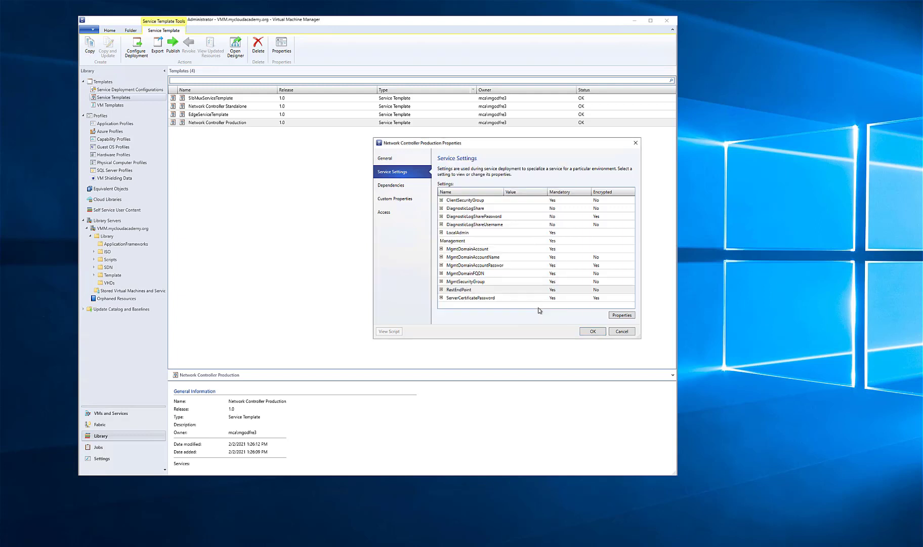
Set the MgmtSecurityGroup service setting to NCAdmins
left_click(482, 282)
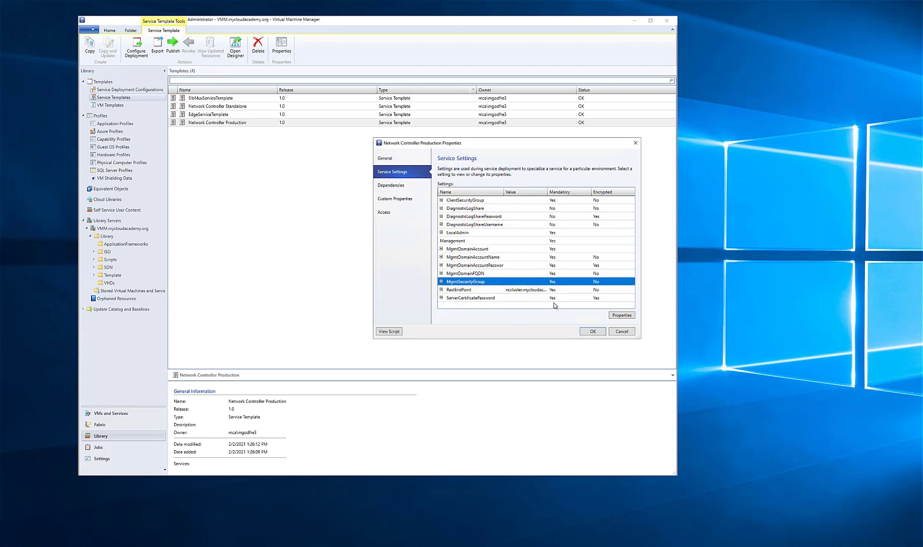
left_click(619, 315)
left_click(516, 237)
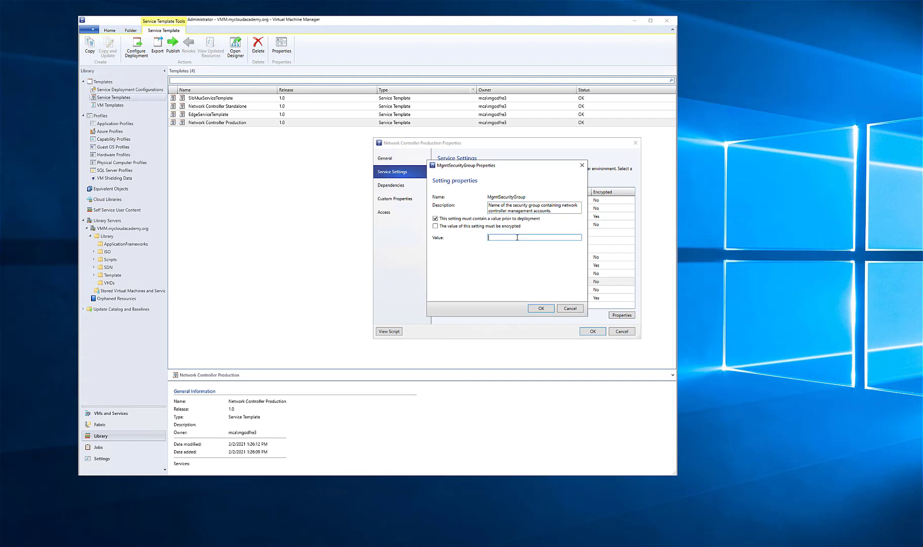
type("NCAdmins")
key("Return")
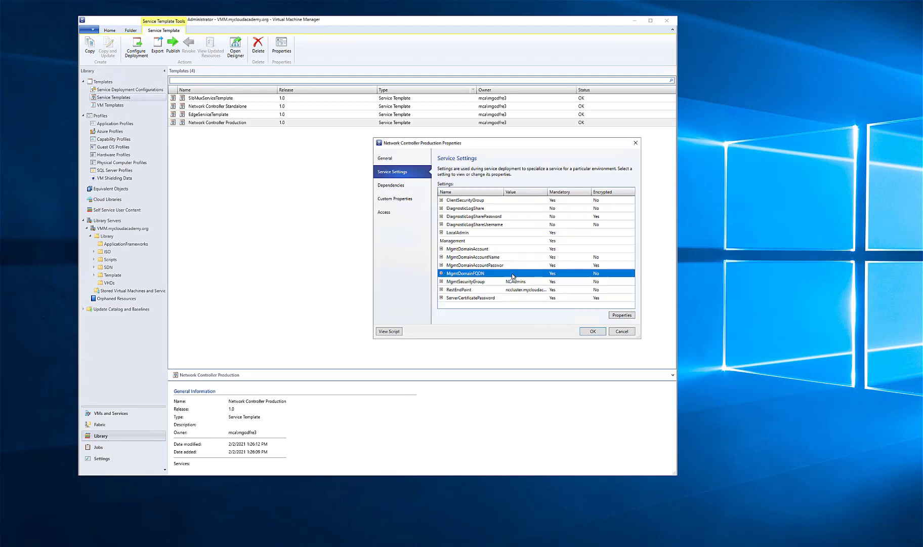
Set the MgmtDomainFQDN service setting to mycloudacademy.org
left_click(513, 274)
left_click(621, 315)
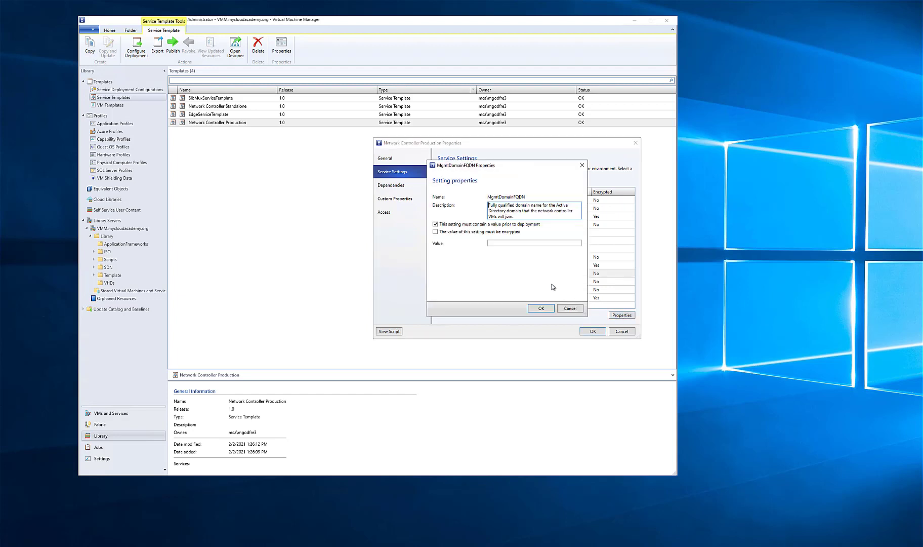
left_click(522, 244)
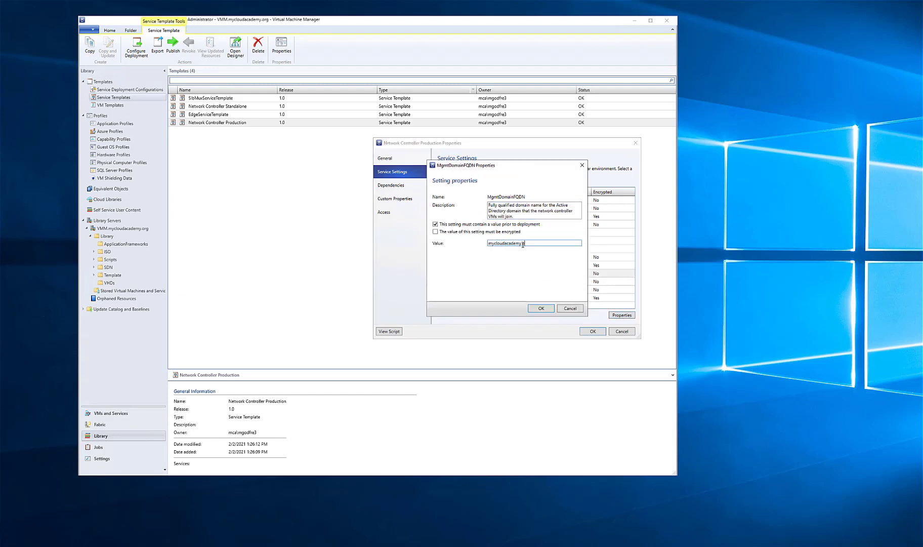
left_click(540, 309)
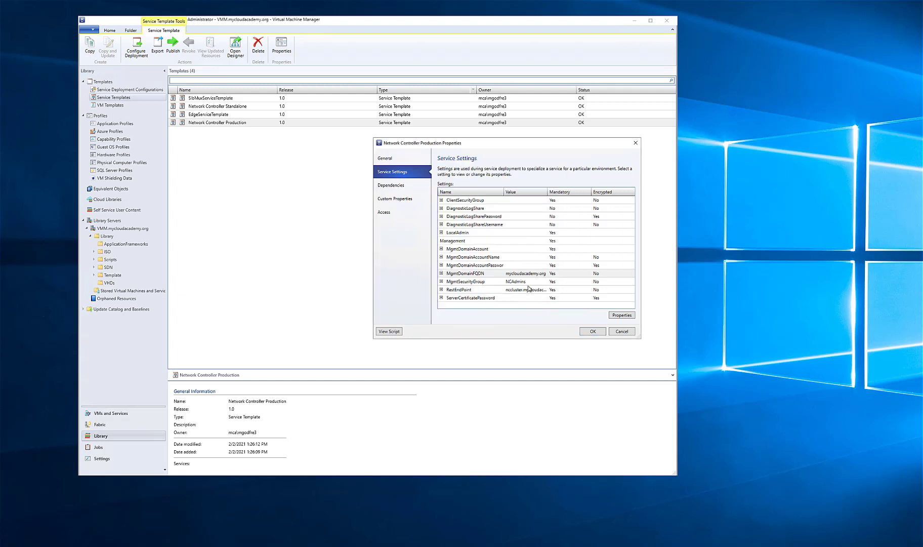
Set the MgmtDomainAccountName service setting to mca\ncadmin
left_click(537, 266)
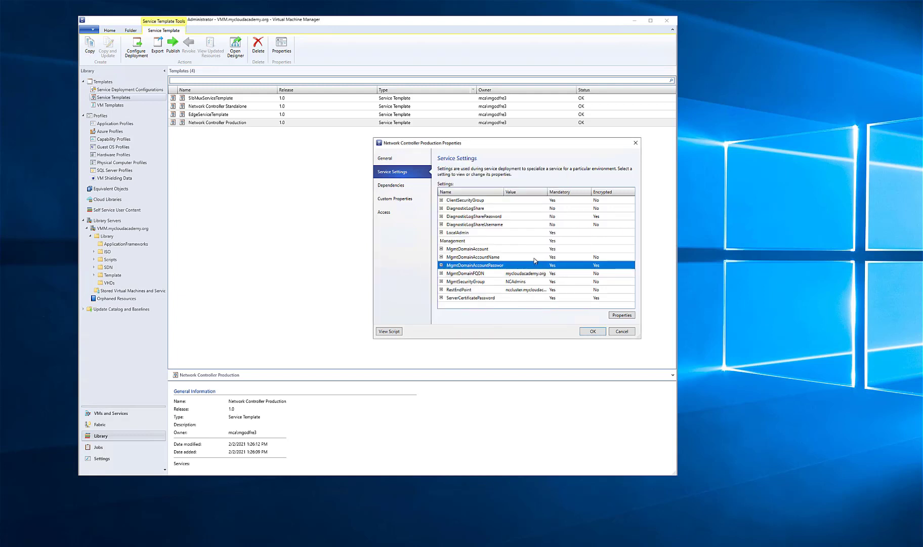
left_click(595, 259)
left_click(624, 315)
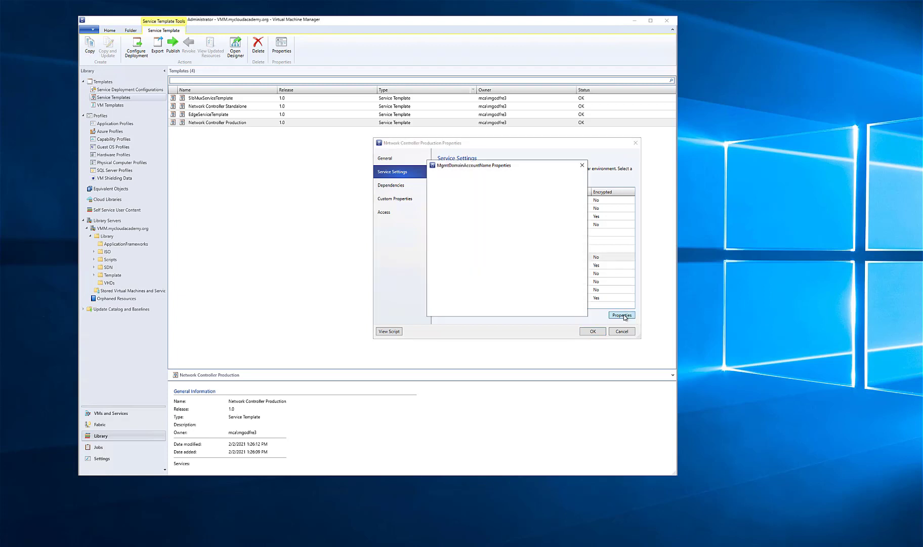
left_click(562, 248)
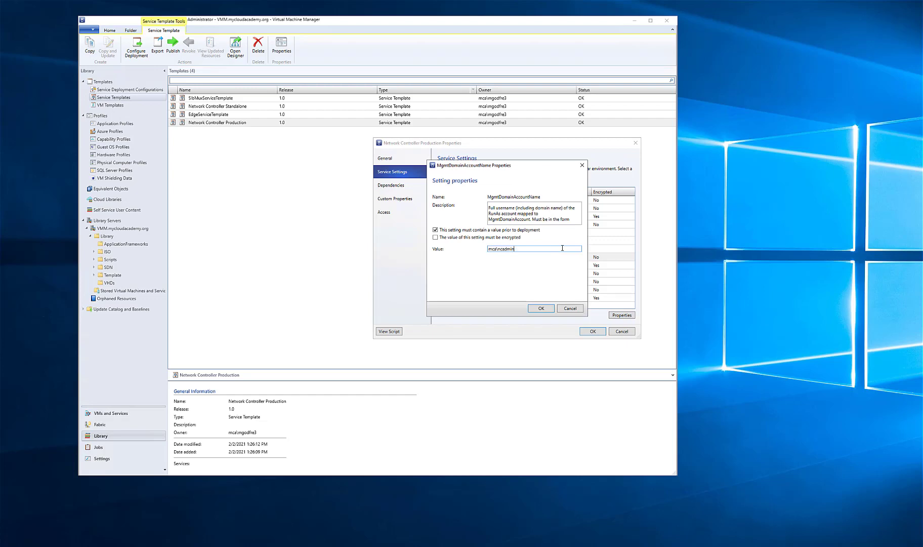
left_click(541, 309)
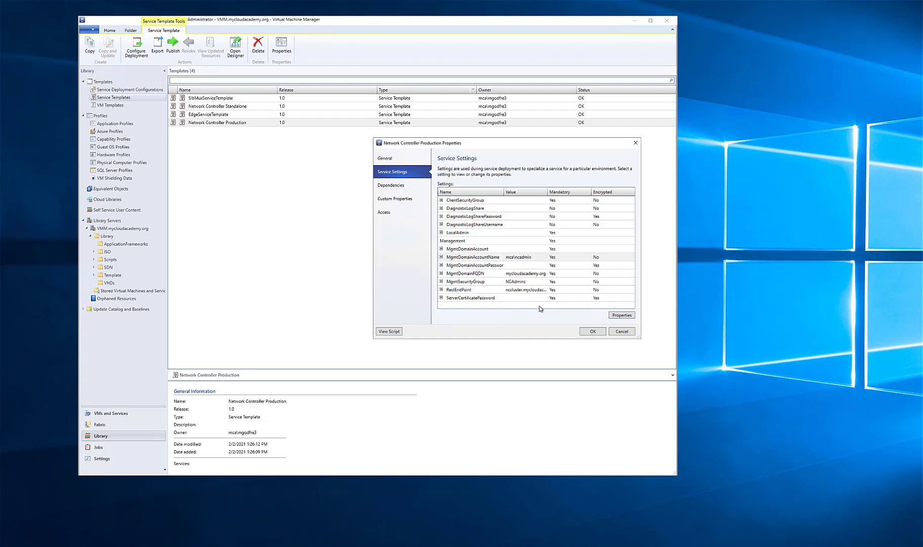
Assign the NCAdmin Run As account to the MgmtDomainAccount service setting
left_click(505, 248)
left_click(622, 315)
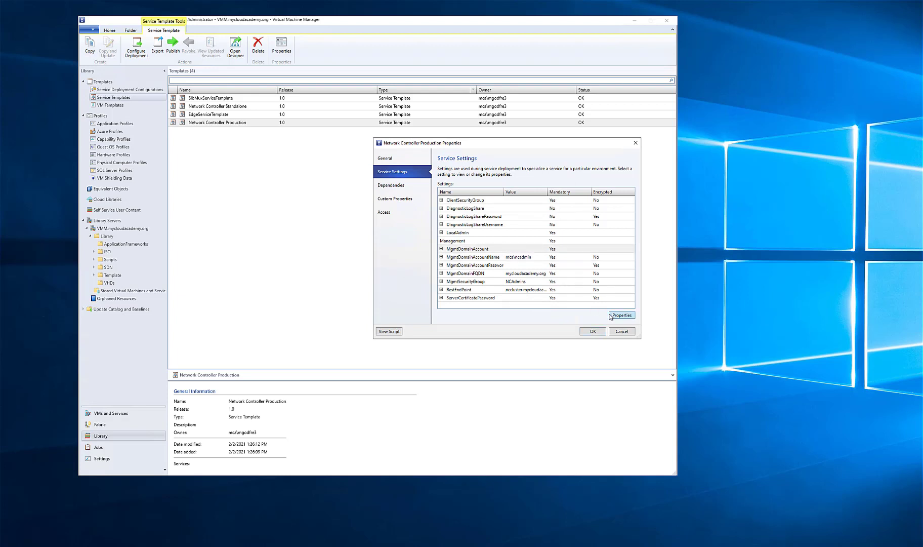
left_click(568, 233)
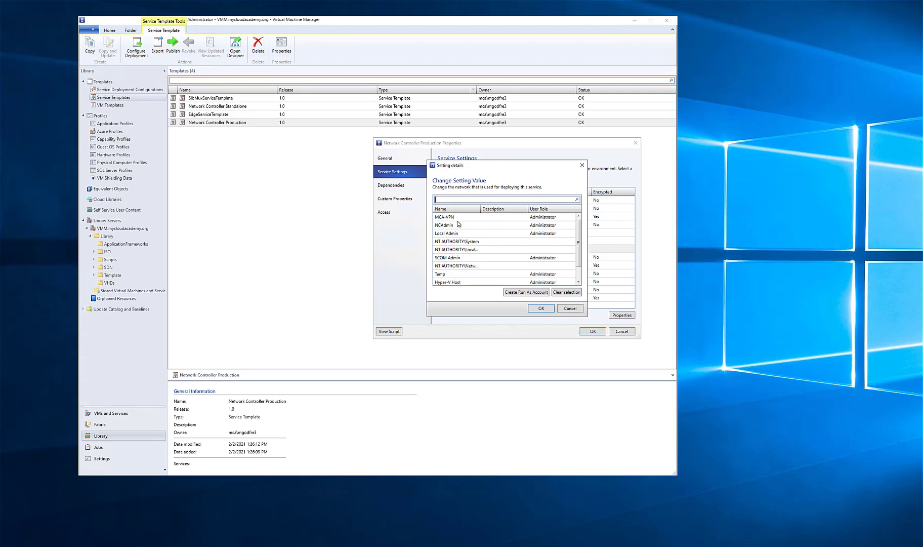
double_click(459, 225)
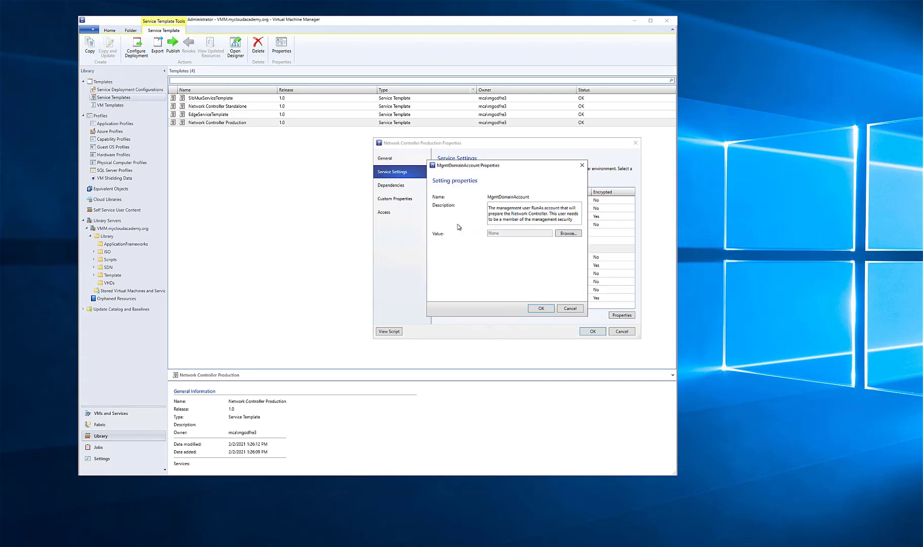
left_click(541, 307)
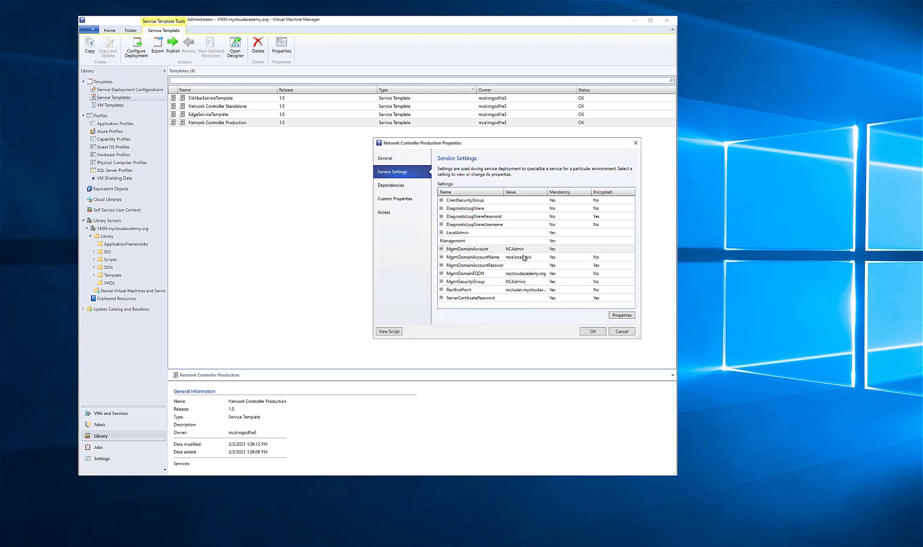
Assign the Local Admin Run As account to the LocalAdmin service setting
left_click(492, 234)
left_click(621, 315)
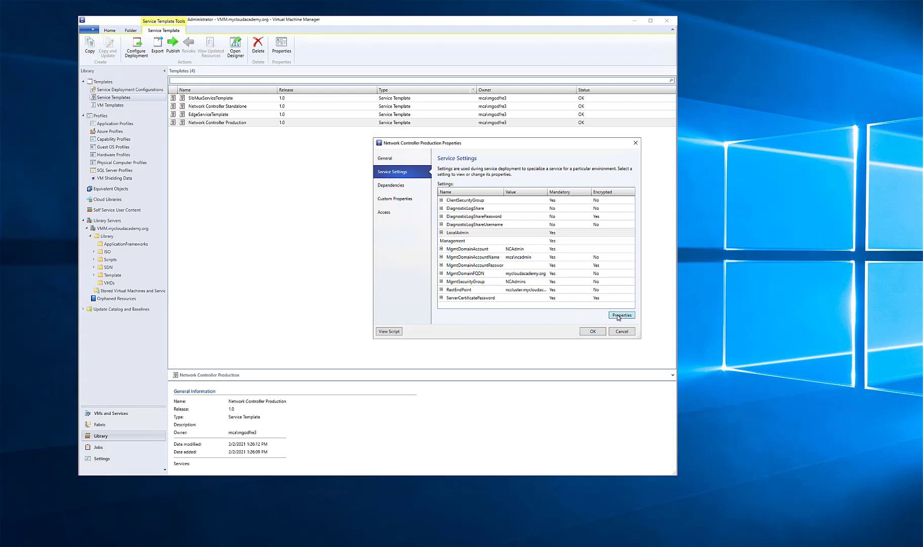
left_click(568, 227)
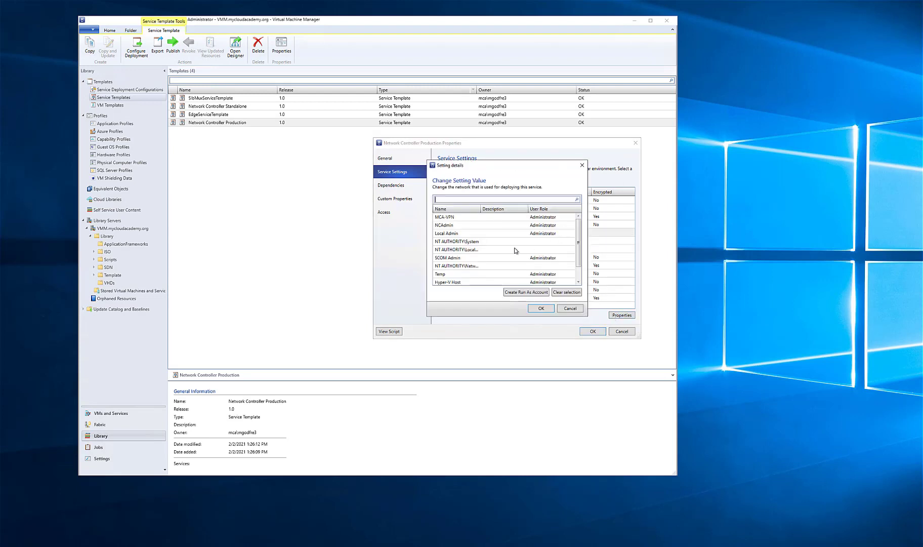
double_click(452, 234)
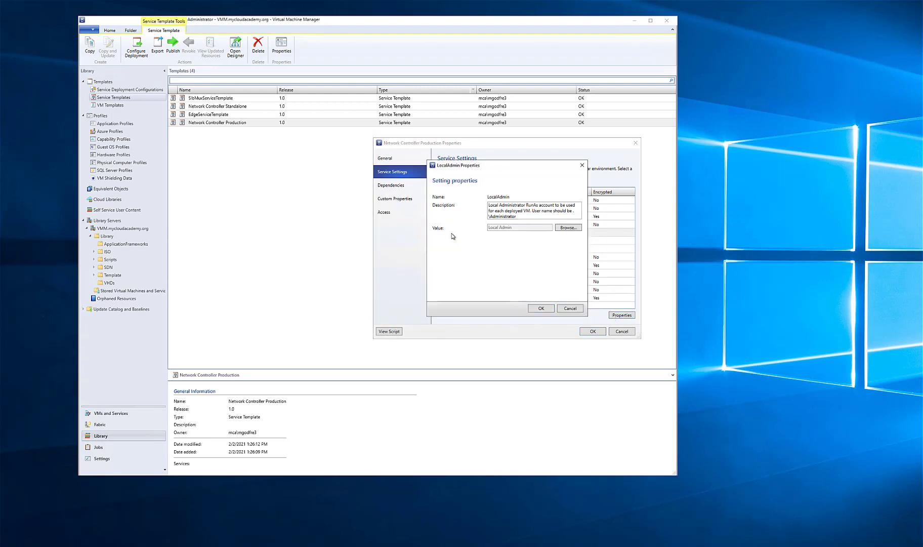
left_click(534, 309)
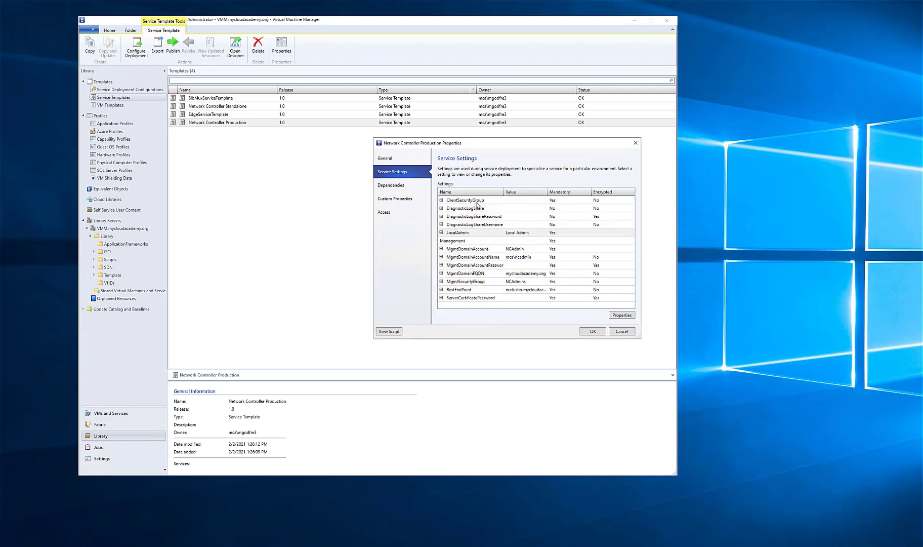
Set the ClientSecurityGroup service setting to NCUsers and save the Network Controller Production template's properties
left_click(478, 202)
left_click(614, 316)
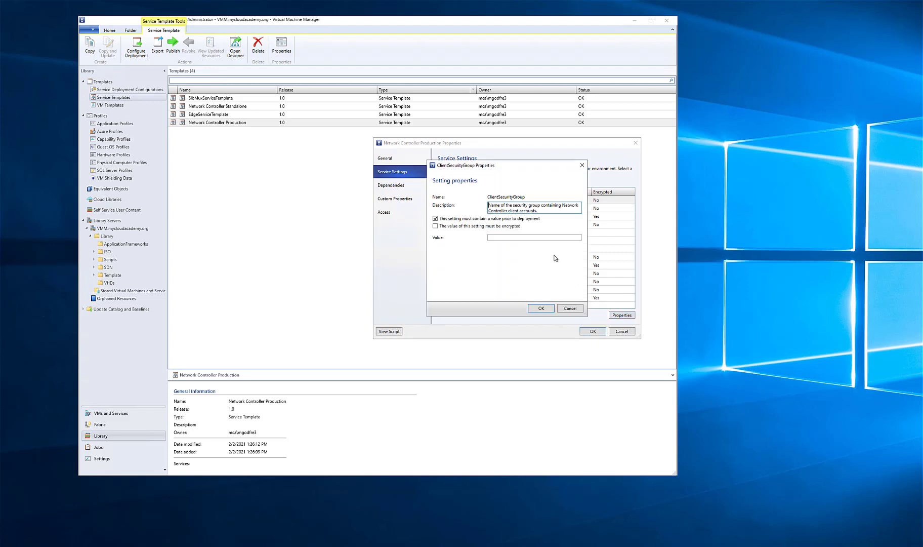
left_click(502, 237)
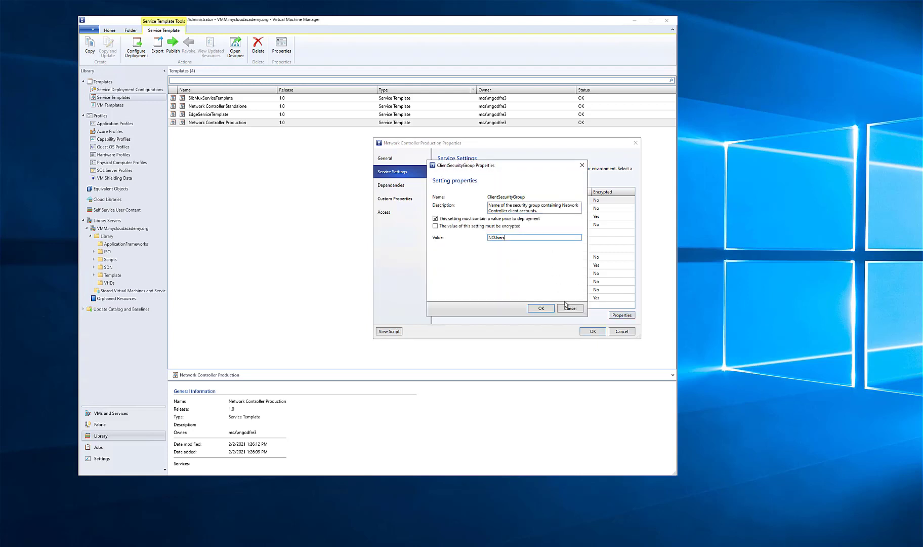
left_click(537, 308)
left_click(591, 331)
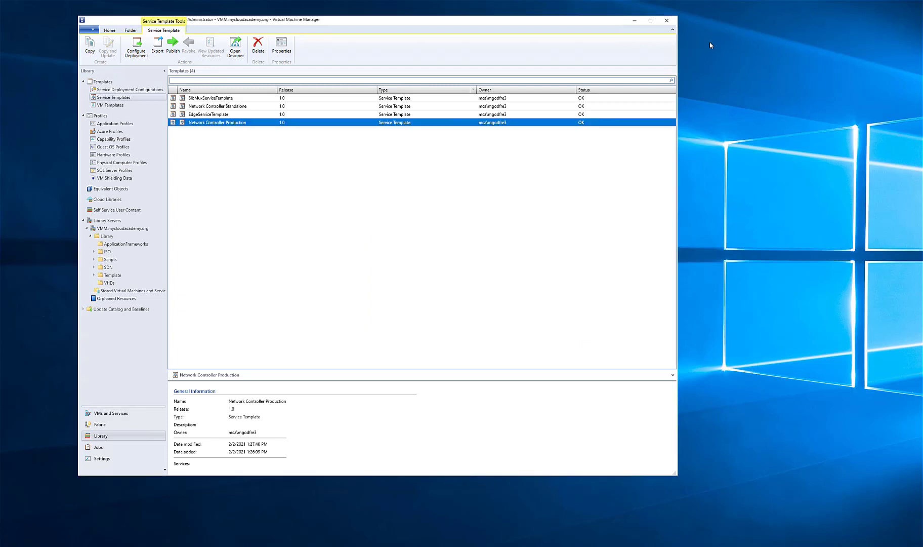
Open Network Controller Production in the Service Template Designer and set its Windows Server Network Controller tier to 5 default and 8 maximum instances
right_click(204, 127)
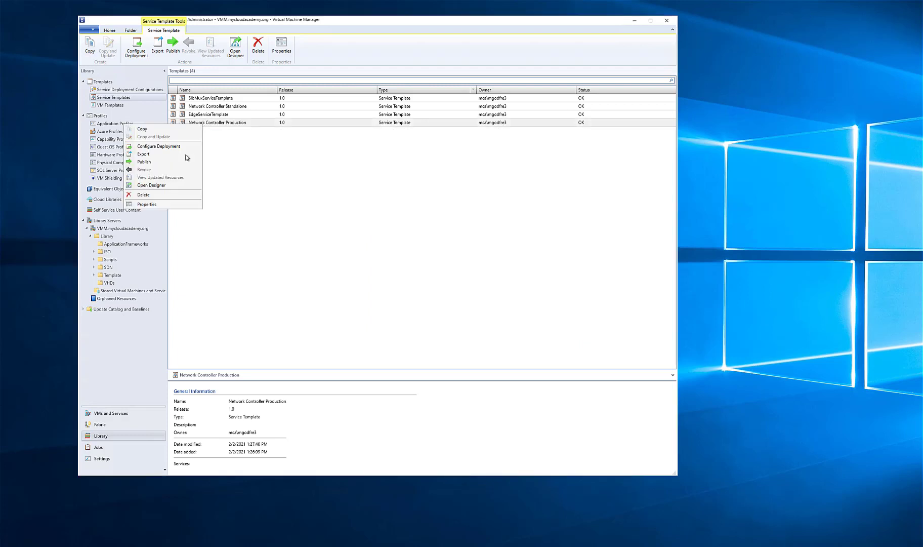
left_click(154, 188)
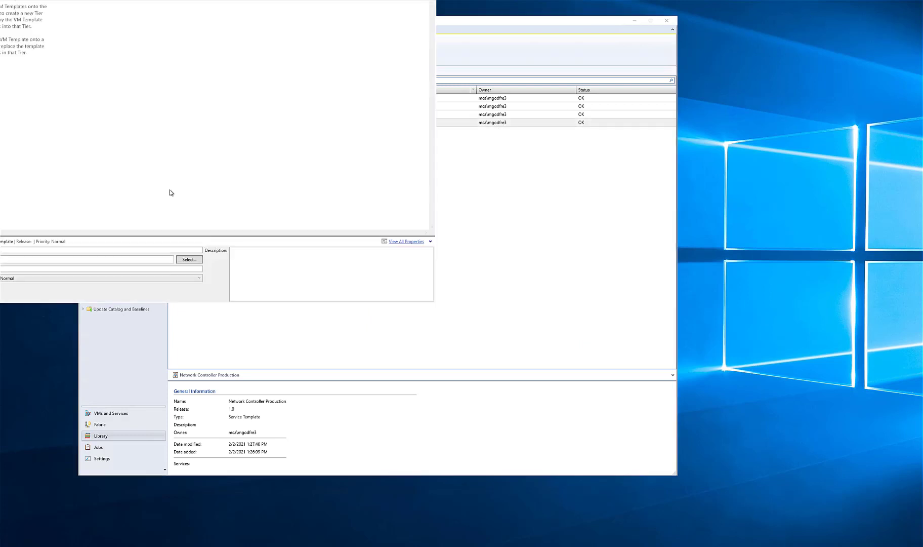
left_click_drag(128, 0, 314, 67)
left_click(419, 220)
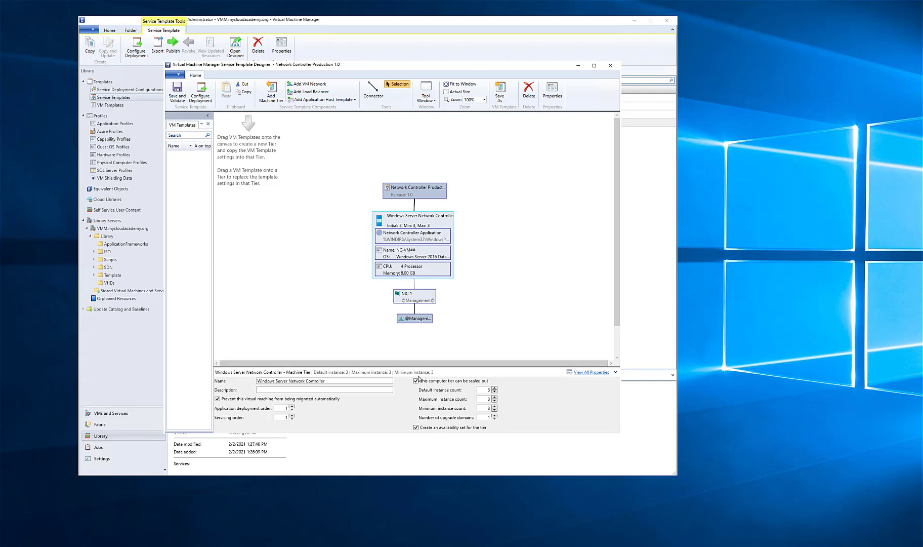
left_click(296, 390)
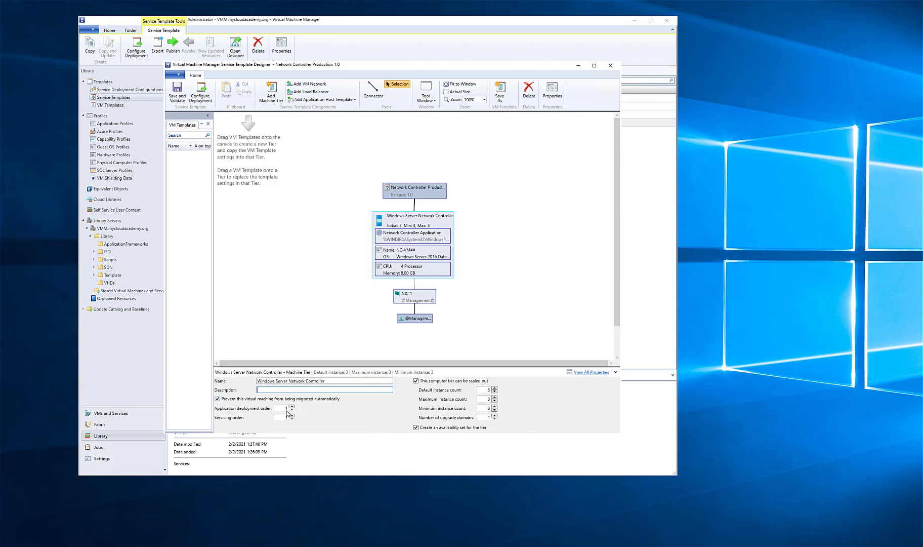
left_click(495, 389)
In the Network Controller tier's hardware configuration, set the operating system disk's classification to Remote Storage and make the virtual machine highly available
left_click(553, 92)
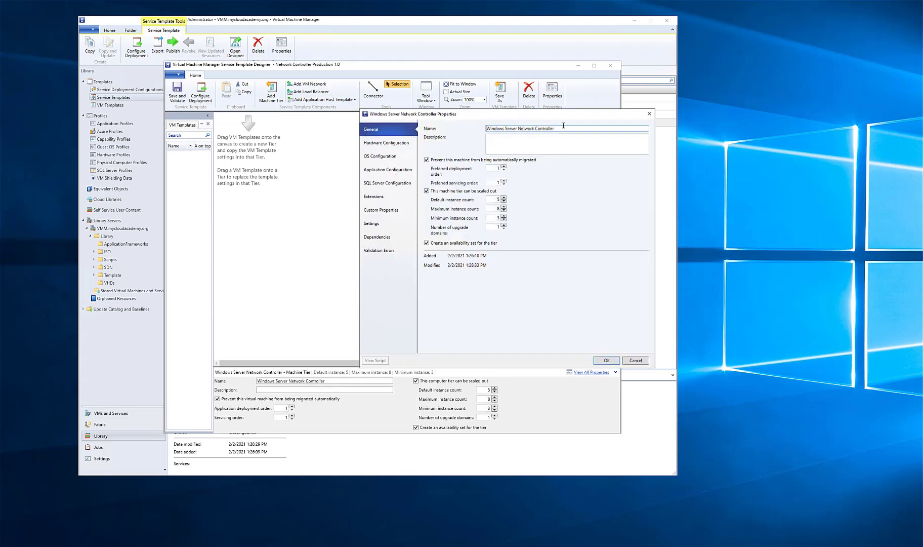
left_click(408, 143)
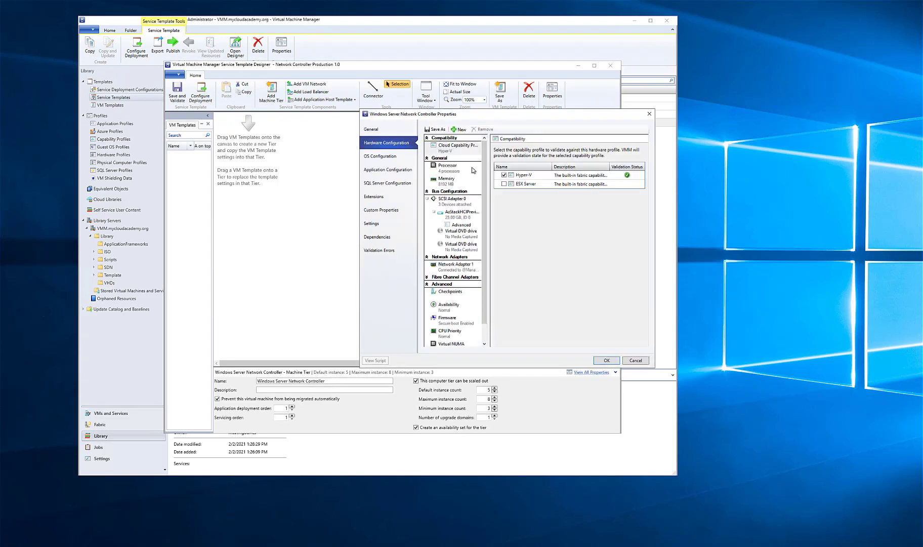
left_click(389, 132)
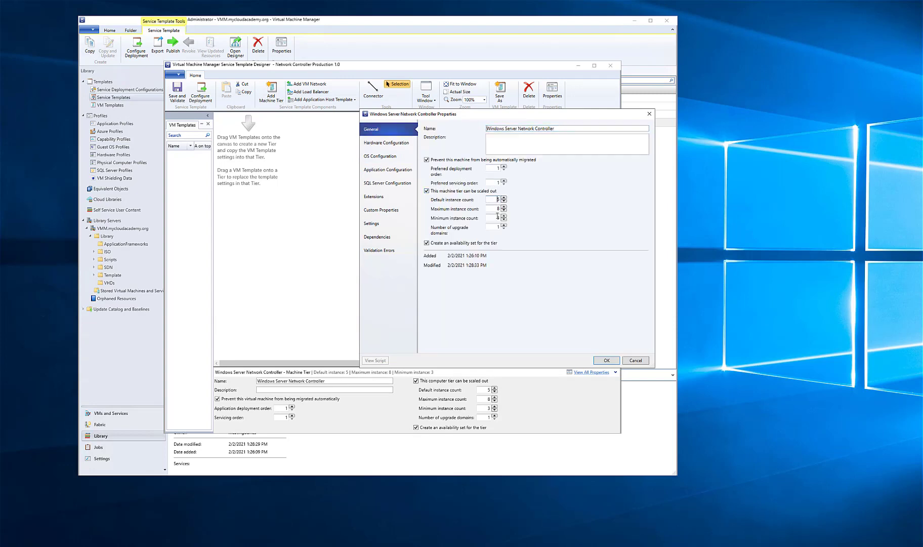
left_click(386, 144)
left_click(451, 168)
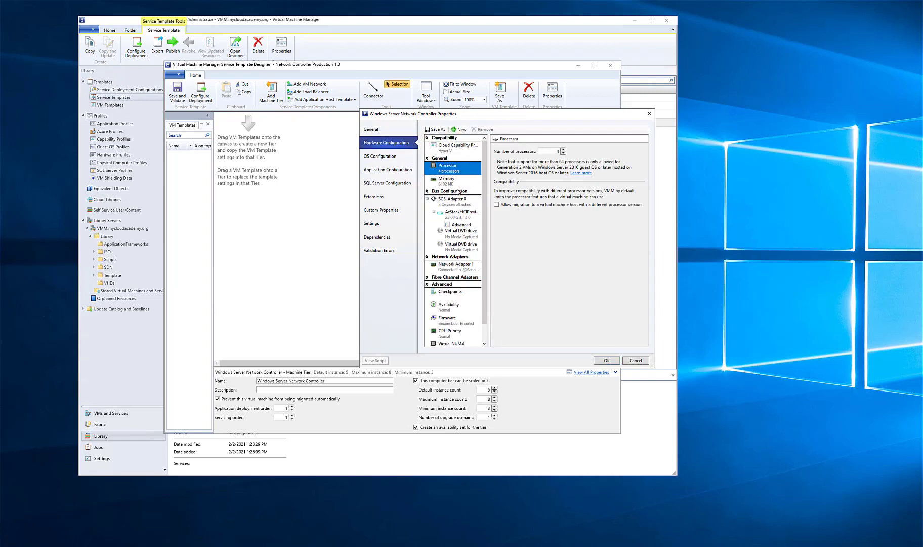
left_click(441, 214)
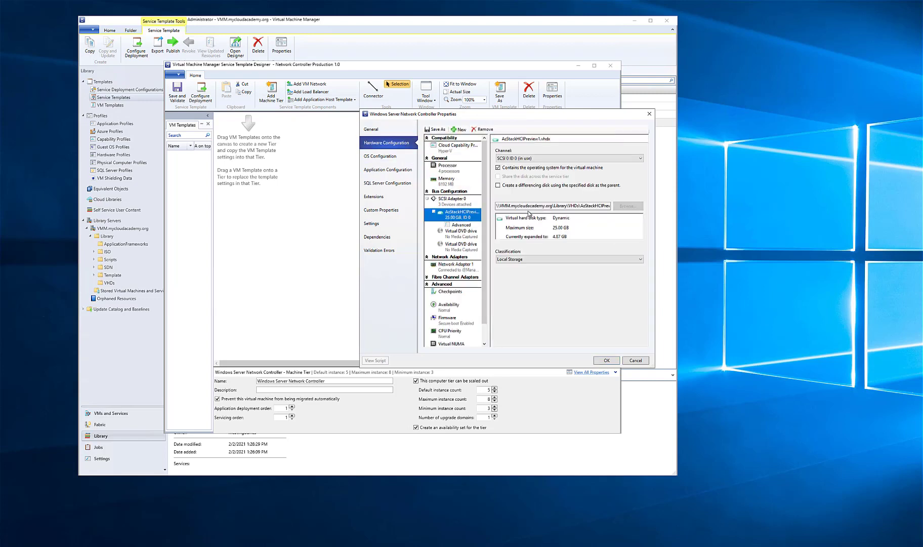
left_click(522, 259)
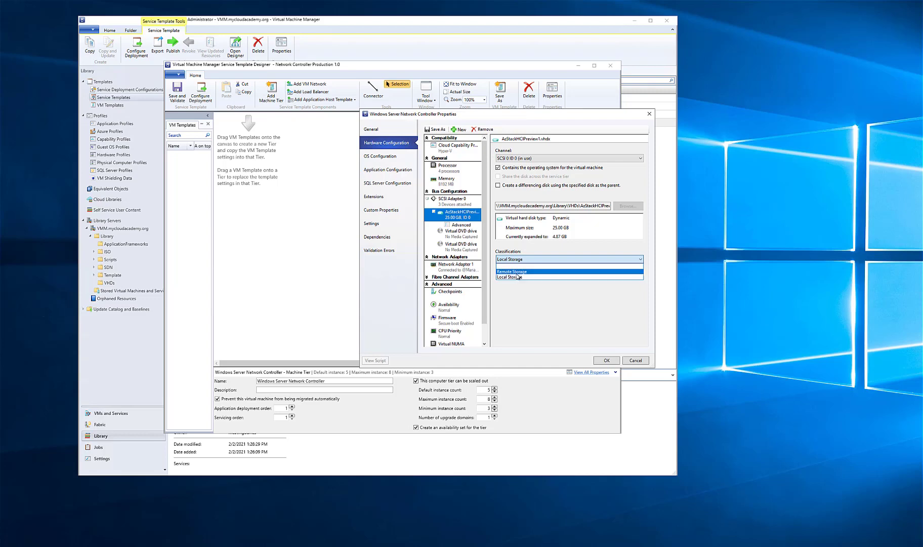
left_click(516, 271)
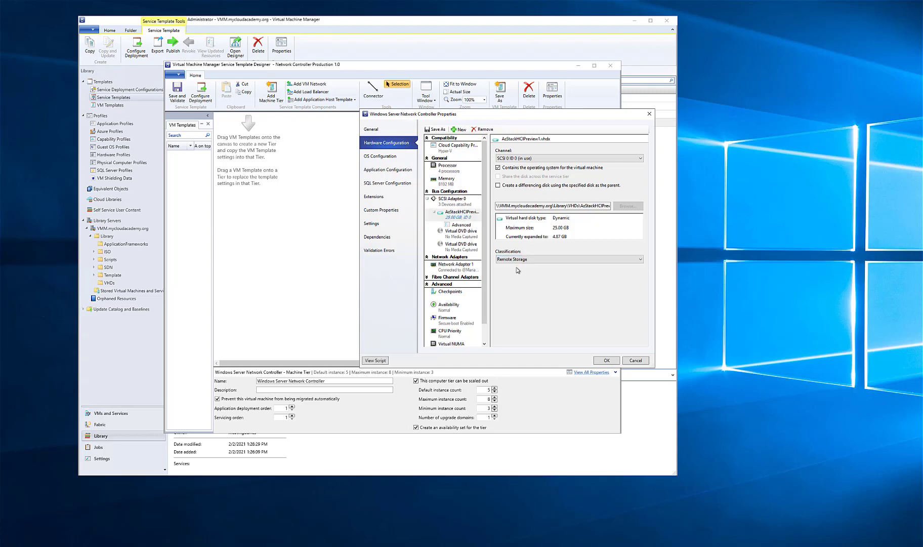
left_click(448, 305)
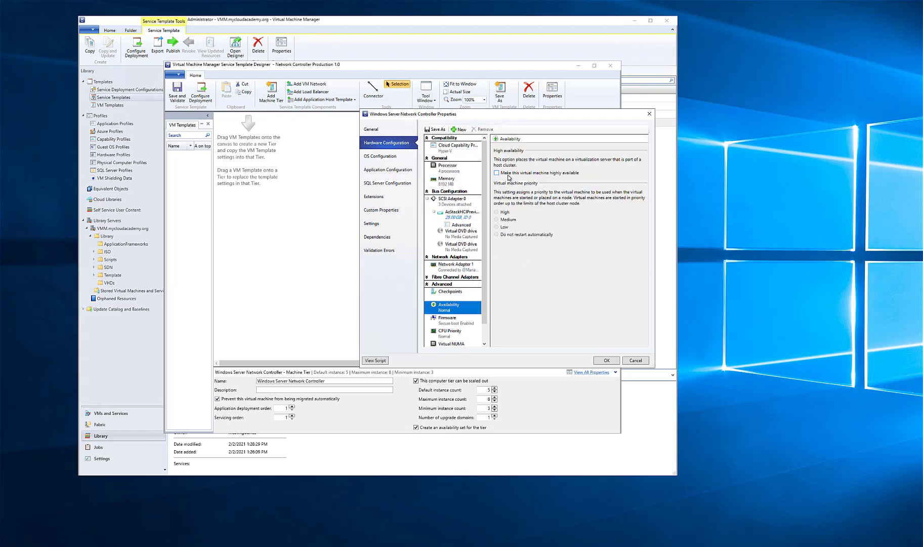
left_click(509, 175)
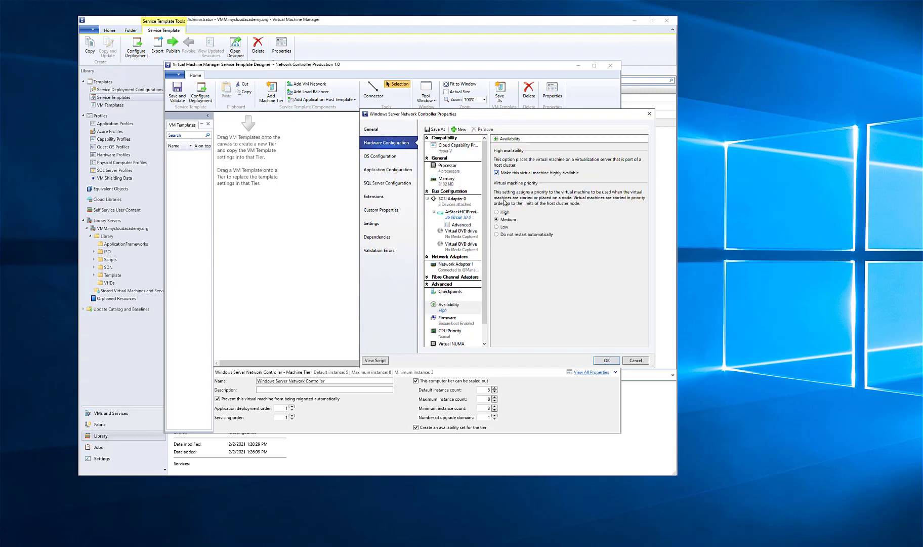
Change the computer name pattern in the tier's OS configuration to NCVM##
left_click(382, 156)
left_click(459, 160)
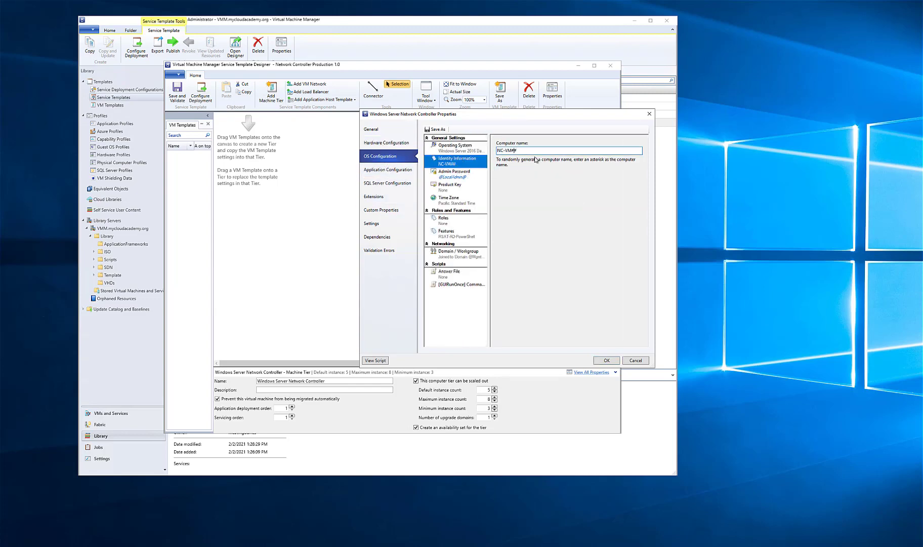
key("BackSpace")
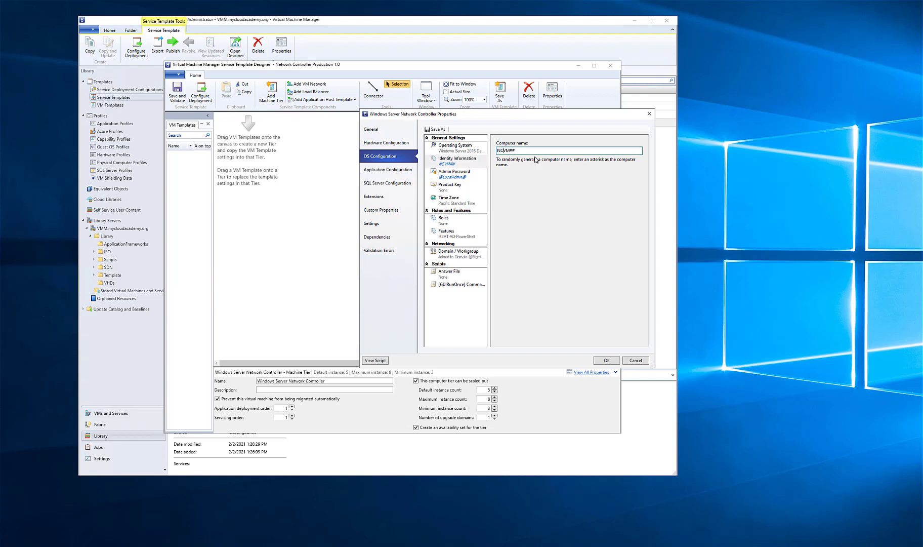
Check the tier's product key setting, then switch to Edge and open the Microsoft Docs article on Automatic Virtual Machine Activation
left_click(458, 189)
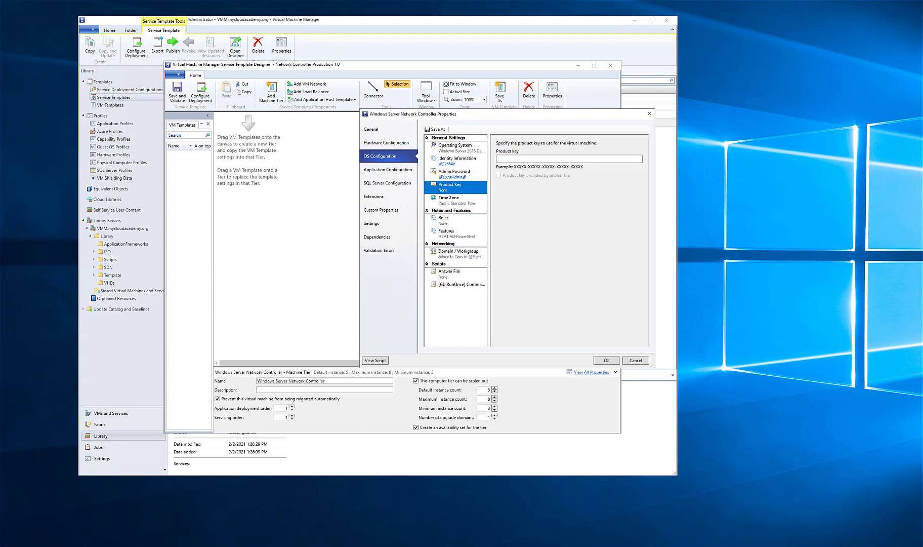
mouse_move(100, 546)
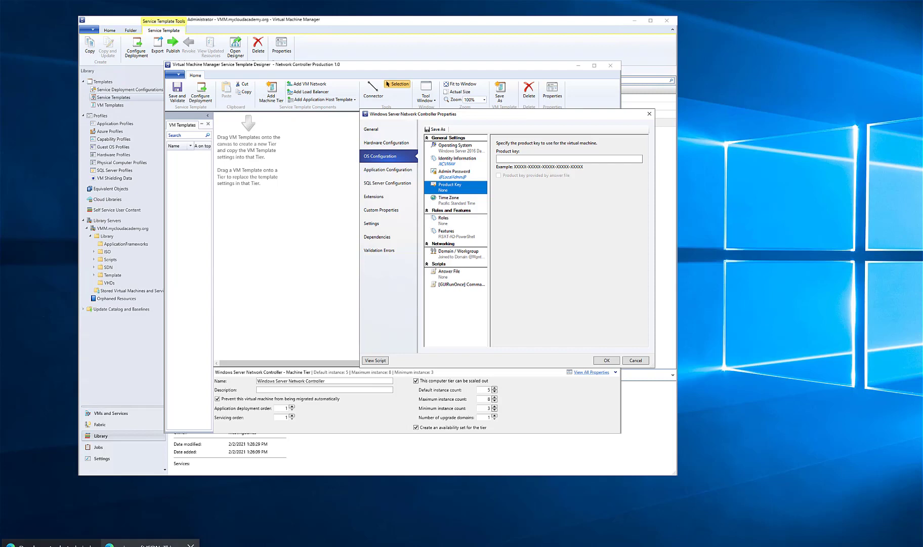
left_click(157, 544)
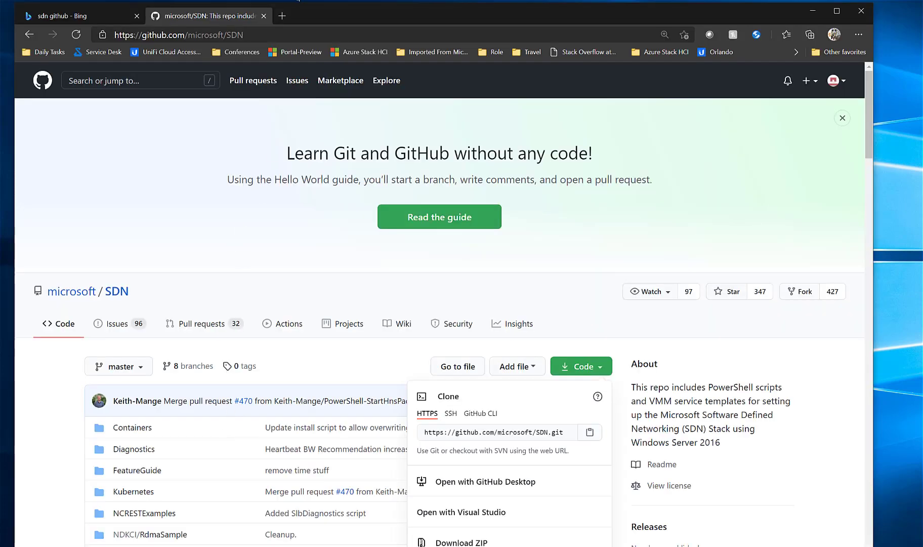
left_click(282, 15)
type("a")
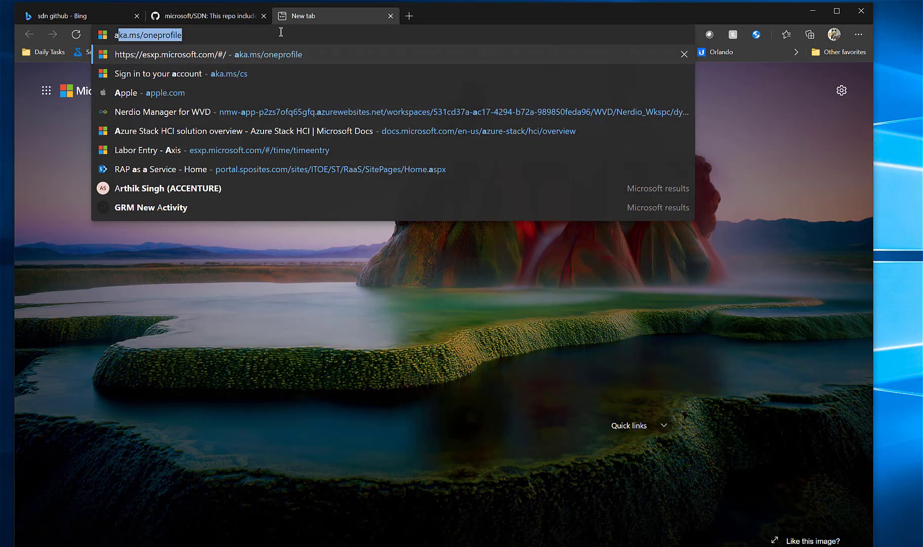
type("utomatic virtual")
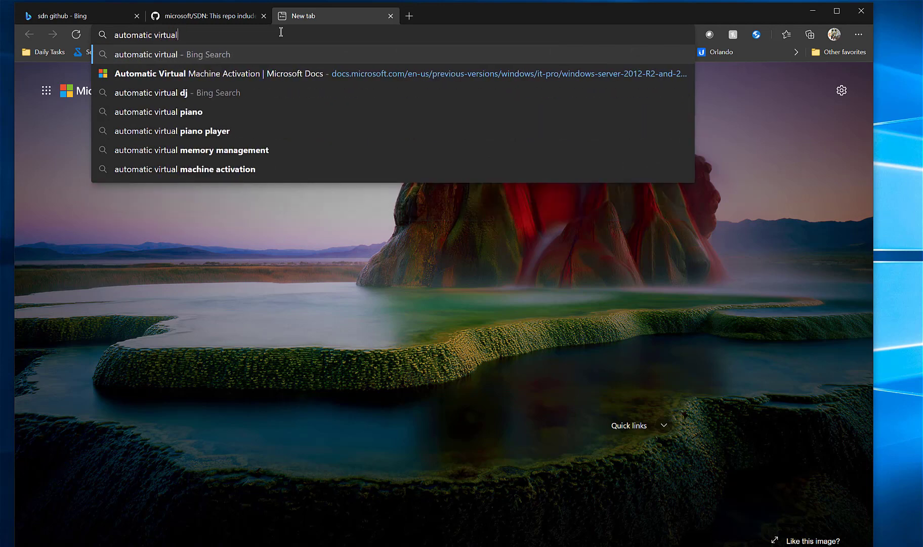
key("Down")
key("Return")
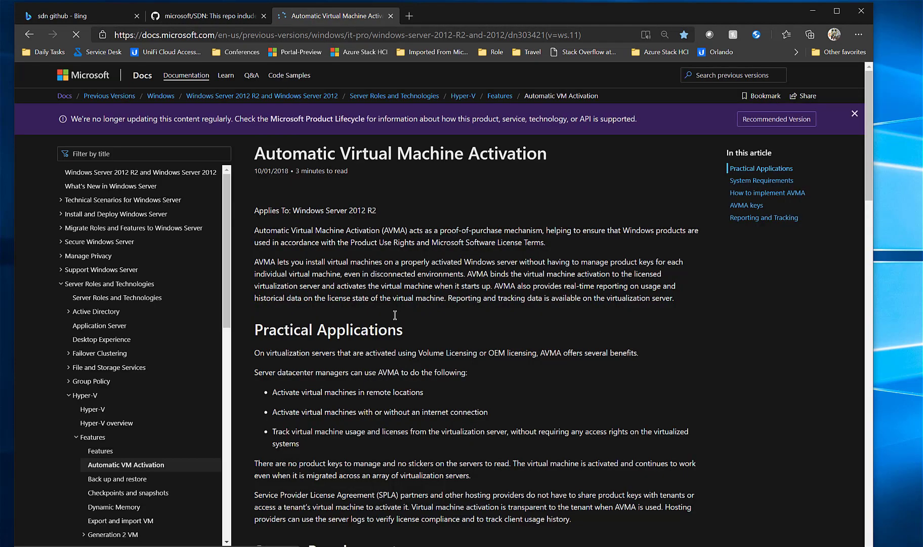
Examine the AVMA keys listed for Windows Server 2019 and version 1809, and return to Virtual Machine Manager
scroll(394, 316, "down", 12)
scroll(395, 316, "down", 3)
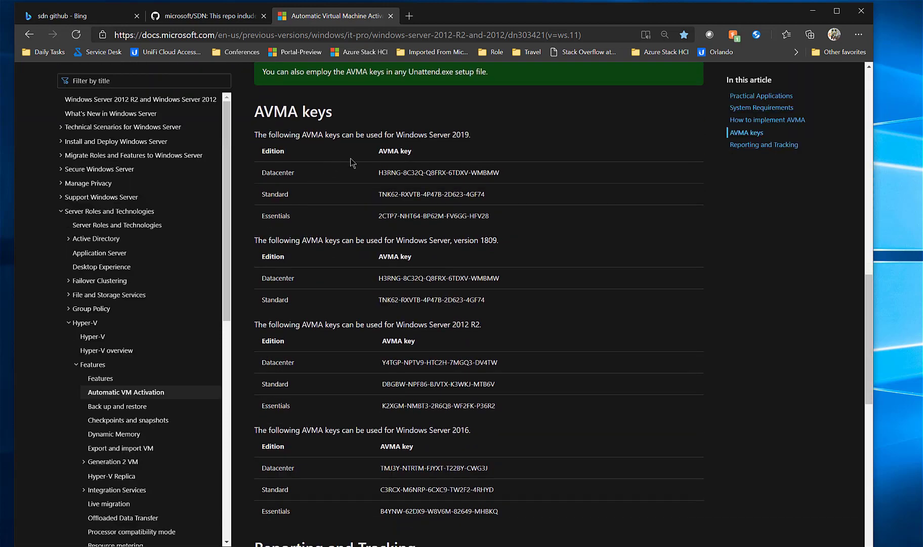
left_click_drag(451, 134, 485, 145)
left_click_drag(418, 240, 510, 248)
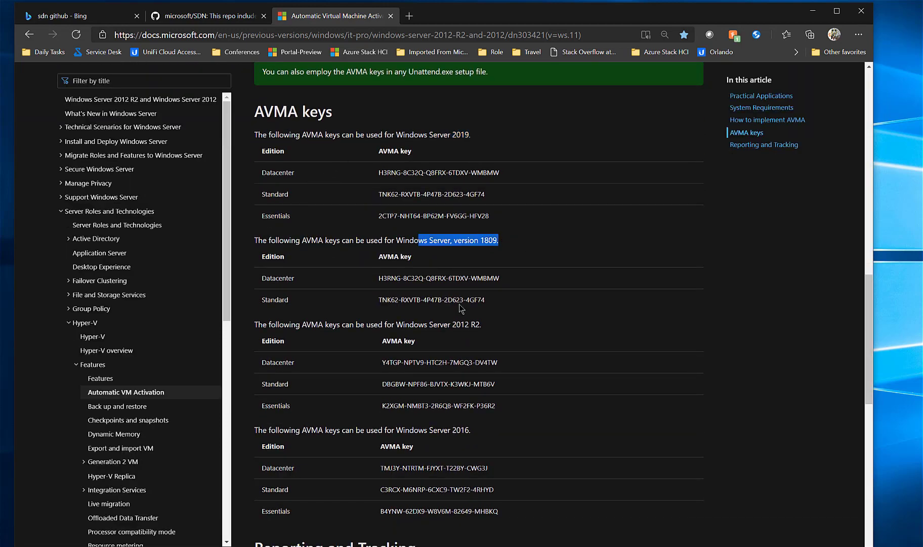
left_click(813, 12)
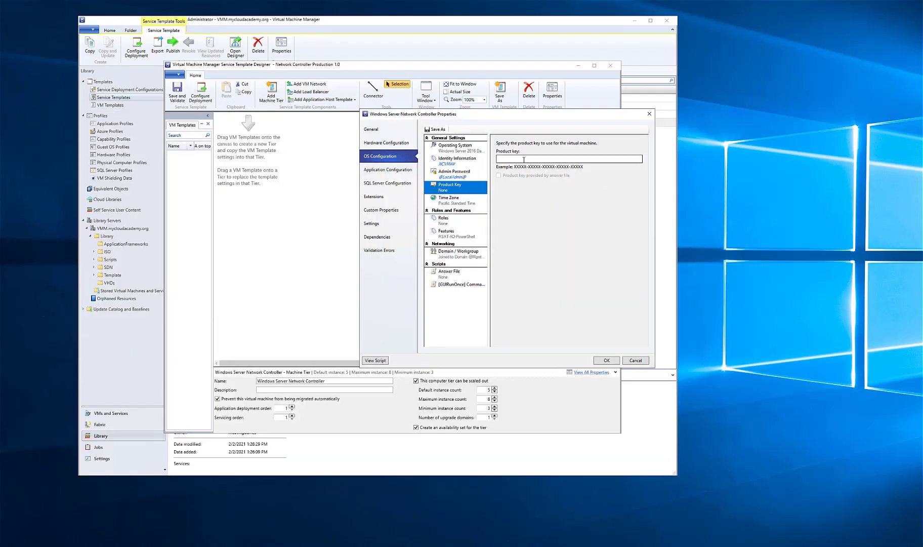
Set the tier's time zone to (GMT-05:00) Eastern Time (US and Canada) and review the server features offered for installation
left_click(469, 200)
left_click(566, 159)
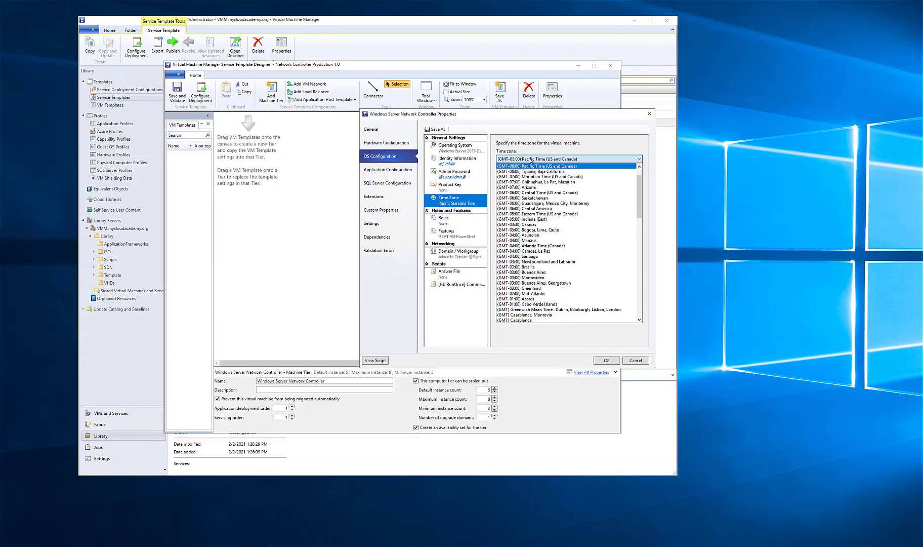
left_click(539, 213)
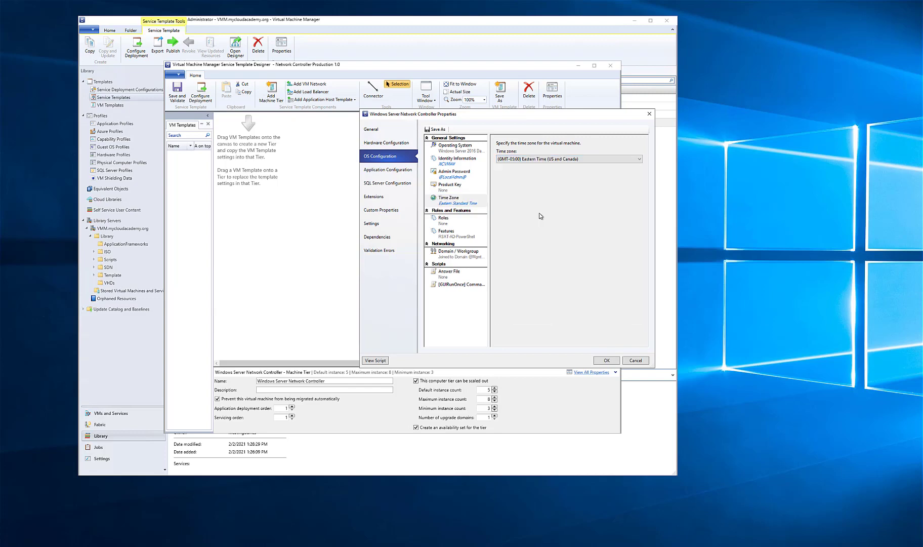
left_click(457, 235)
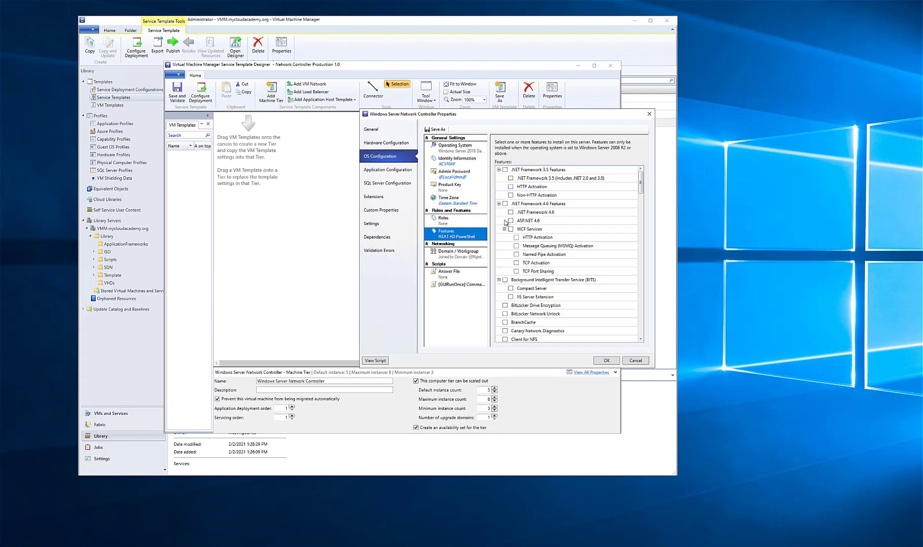
scroll(530, 215, "down", 8)
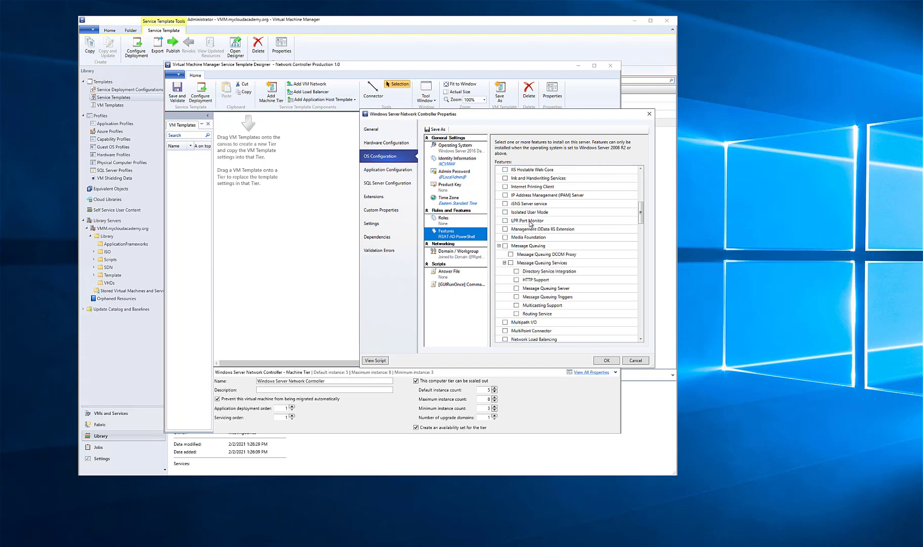
Add Windows Server 2019 Datacenter to the compatible operating systems in the tier's application configuration
left_click(402, 172)
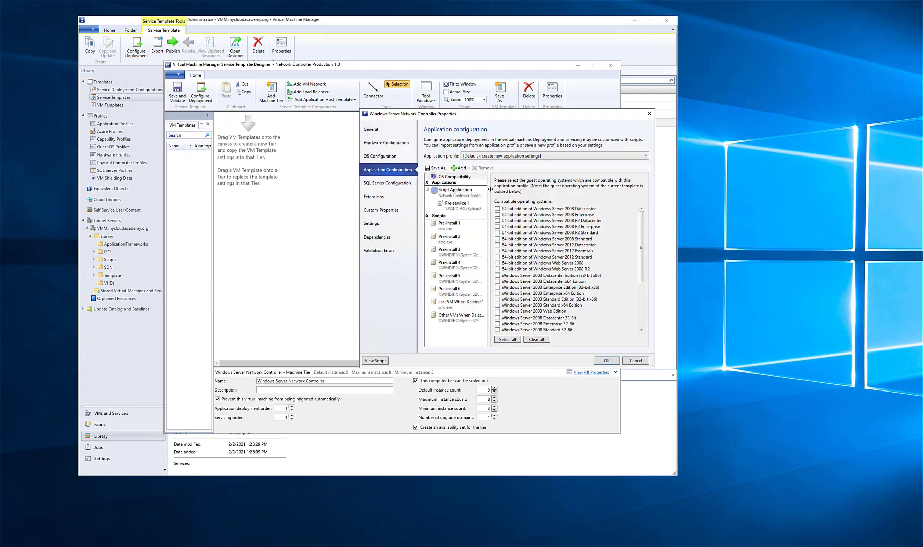
scroll(524, 248, "down", 4)
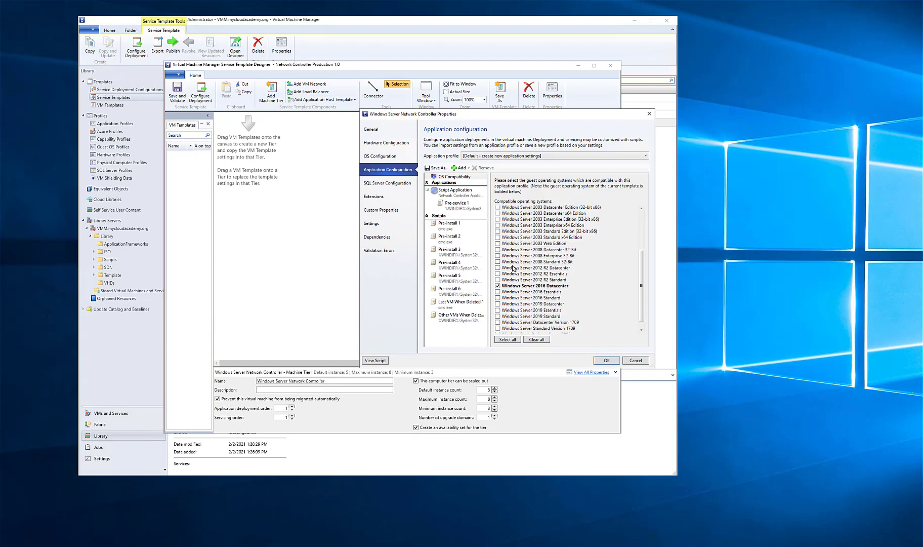
scroll(509, 288, "down", 1)
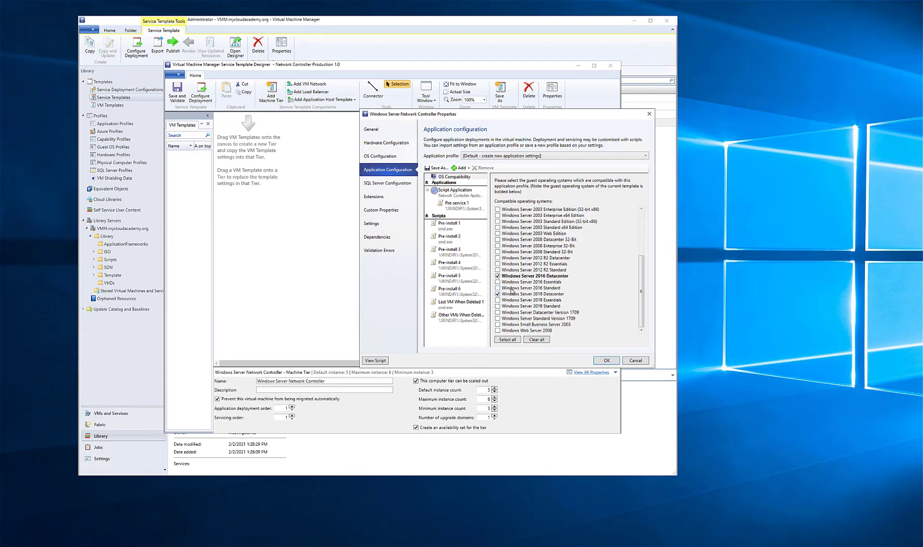
Set the operating system in the tier's OS configuration to Windows Server 2019 Datacenter
left_click(402, 156)
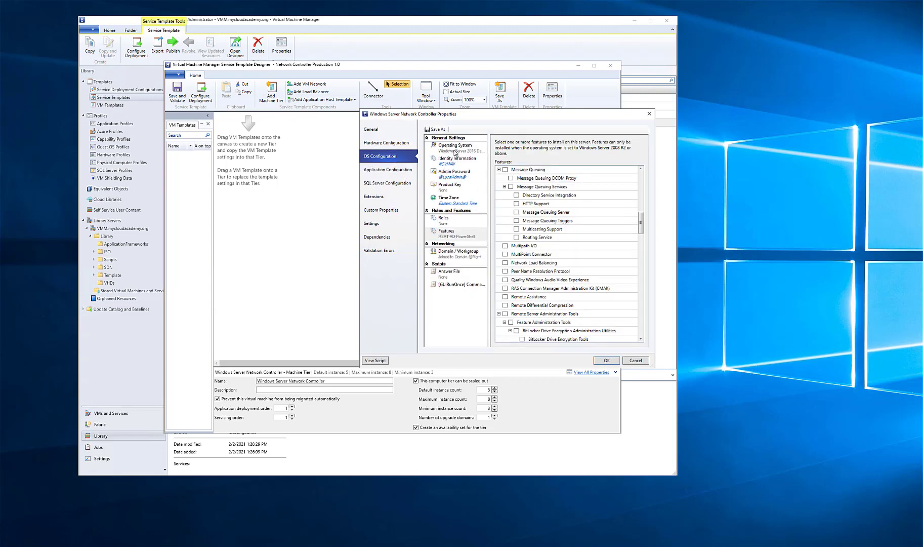
left_click(454, 150)
left_click(533, 159)
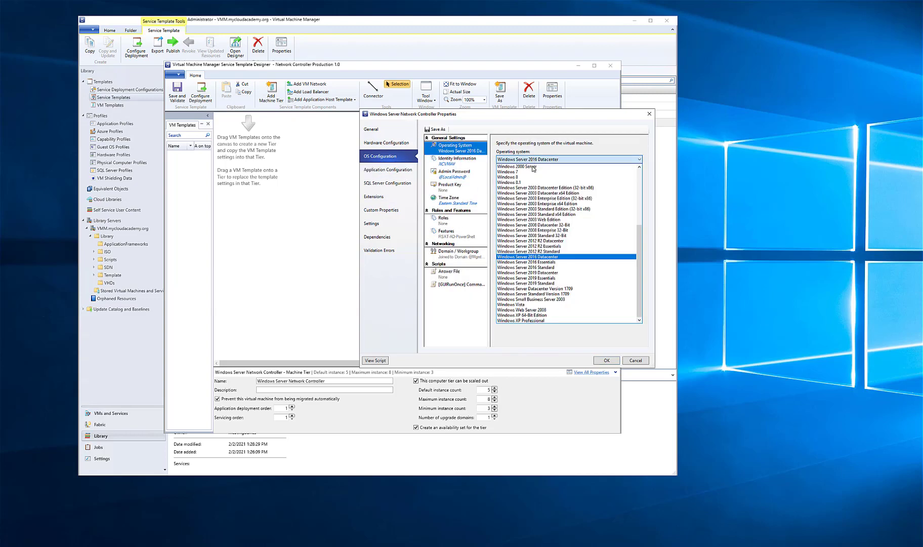
left_click(541, 272)
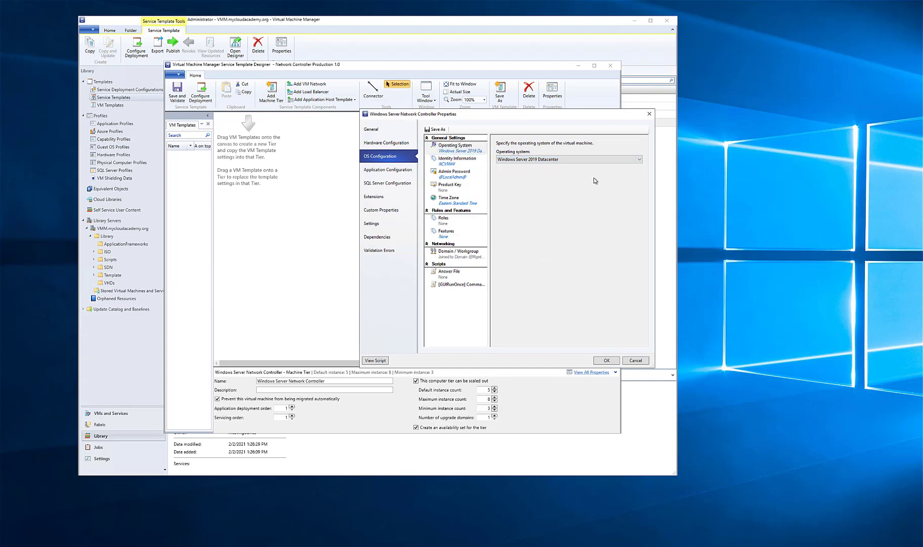
Examine the command parameters of the Pre-install 1 and Pre-install 2 scripts in the tier's application configuration
left_click(414, 182)
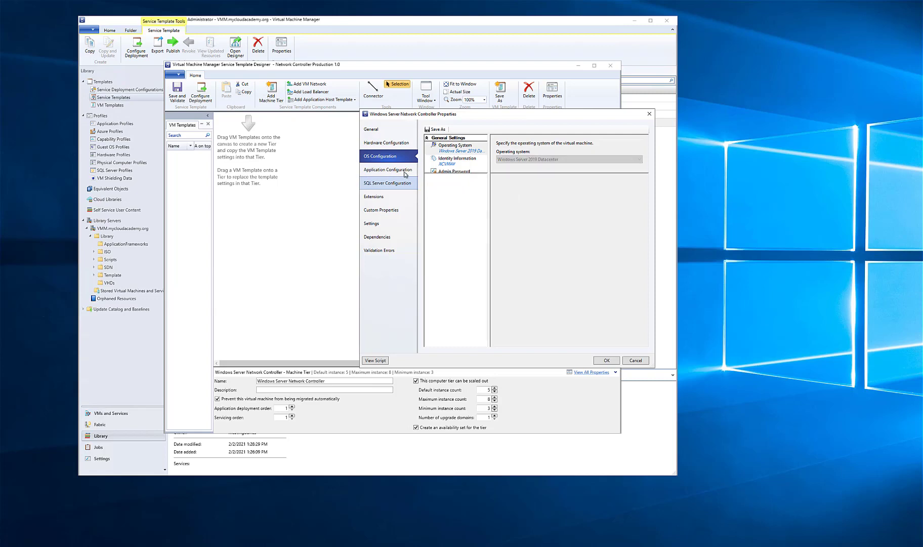
left_click(408, 170)
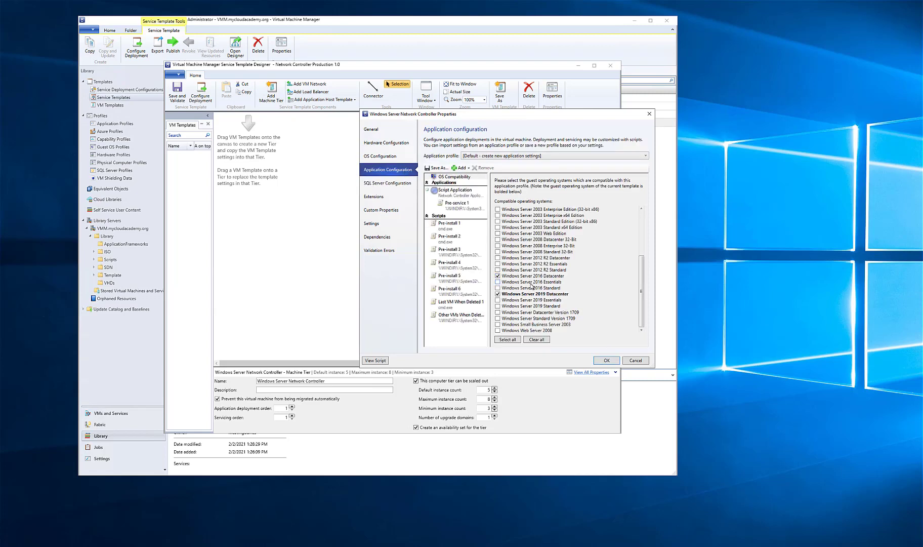
left_click(458, 230)
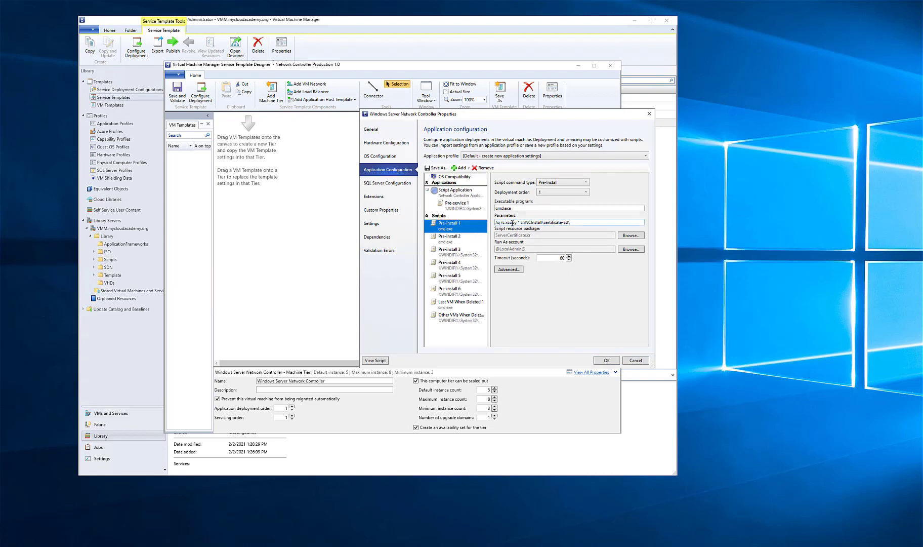
left_click_drag(512, 223, 613, 222)
left_click(458, 238)
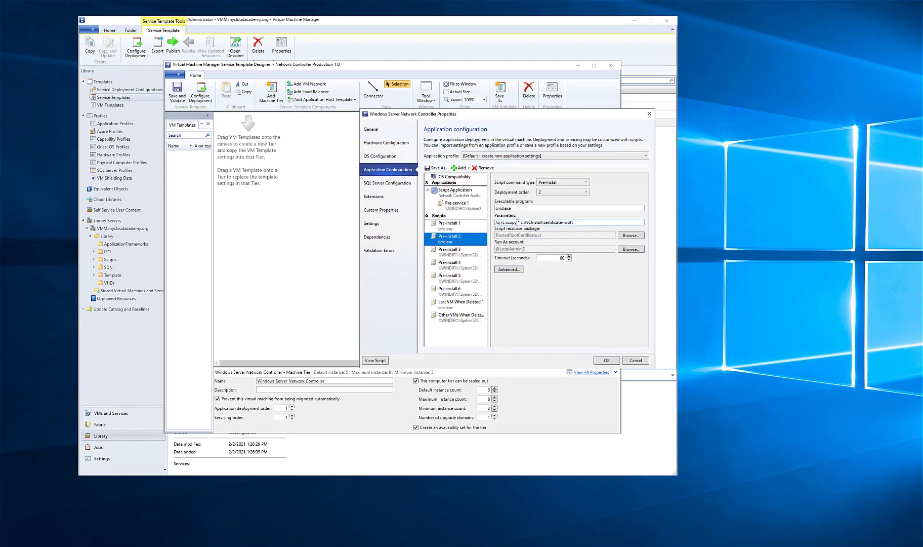
left_click_drag(517, 223, 591, 222)
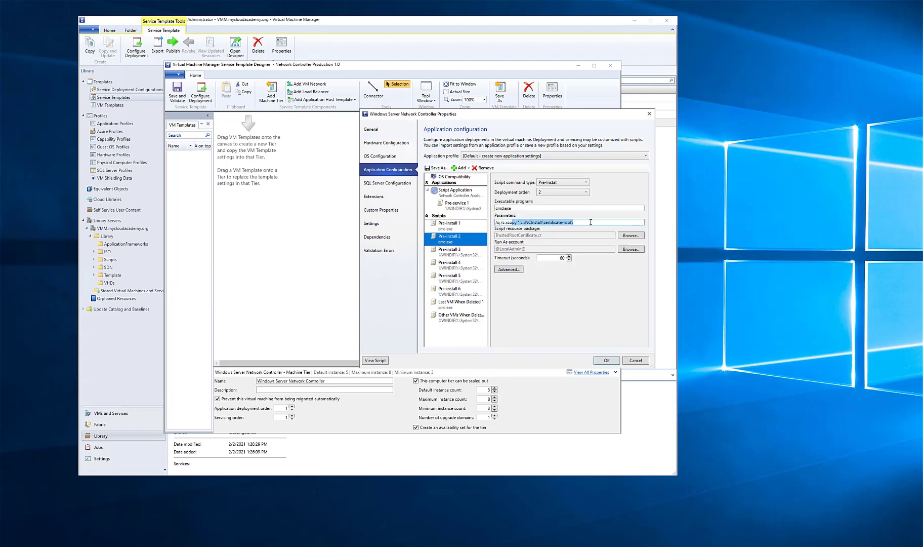
Examine the full command parameters of the Pre-install 3 script in the tier's application configuration
left_click(453, 253)
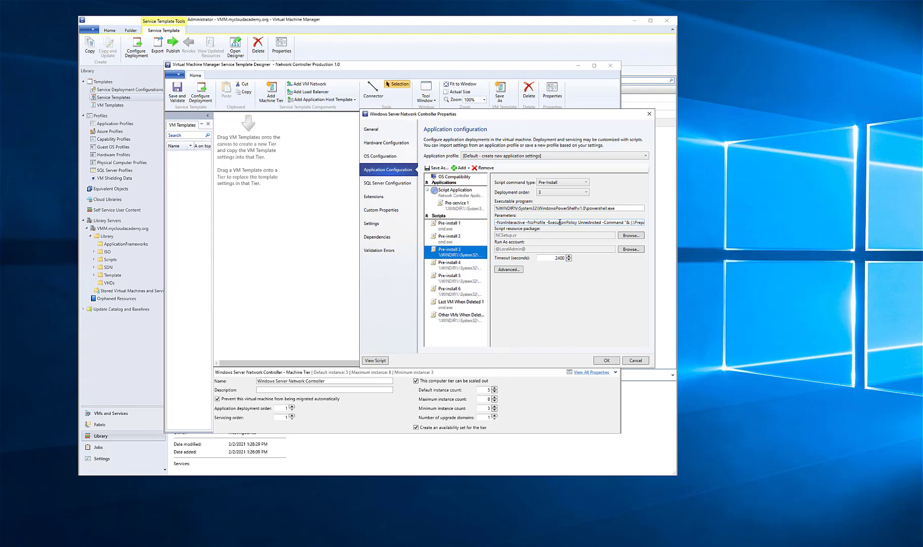
left_click_drag(596, 221, 501, 221)
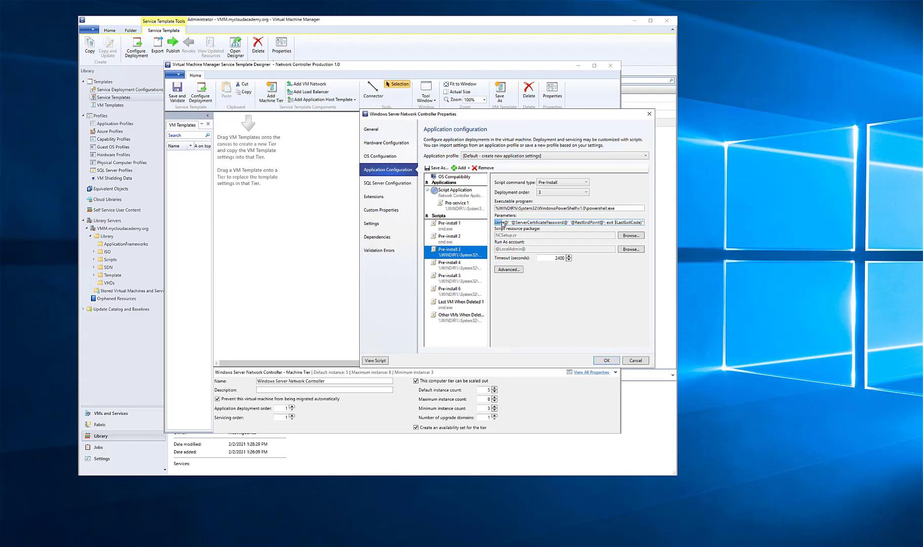
key("Left")
key("Left")
key("Left")
key("Left")
key("Left")
key("Left")
key("Left")
key("Left")
key("Left")
key("Left")
key("Left")
key("Left")
key("Left")
key("Left")
key("Left")
key("Left")
key("Left")
key("Left")
key("Left")
key("Left")
key("Left")
key("Right")
key("Right")
key("Right")
key("Right")
key("Right")
key("Right")
key("Right")
key("Right")
key("Right")
key("Right")
key("Right")
key("Right")
key("Right")
key("Right")
key("Right")
key("Right")
key("Right")
key("Right")
key("Right")
key("Right")
key("Right")
key("Right")
key("Right")
Switch to File Explorer, locate PrepareNodeForNetworkController.ps1 in the NCSetup.cr folder, and return to the tier properties
key("alt+Tab")
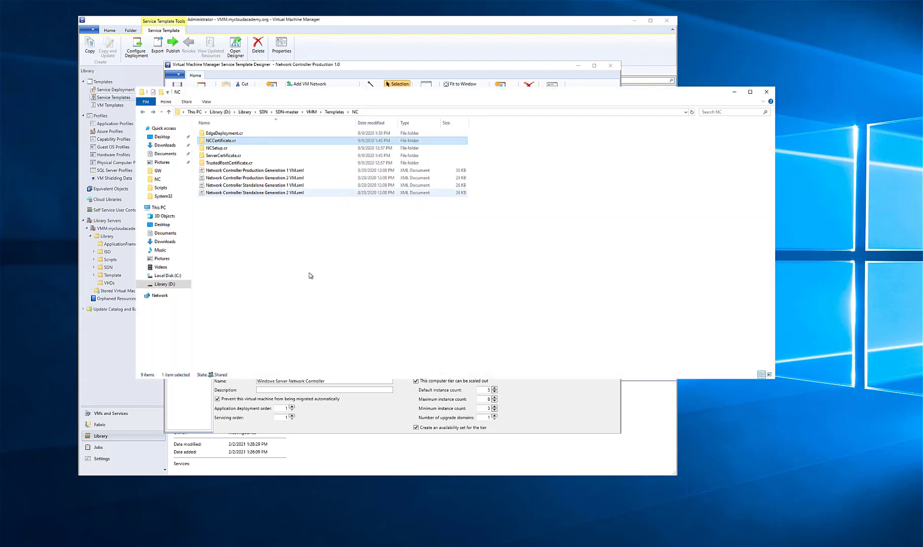
left_click(310, 276)
double_click(215, 147)
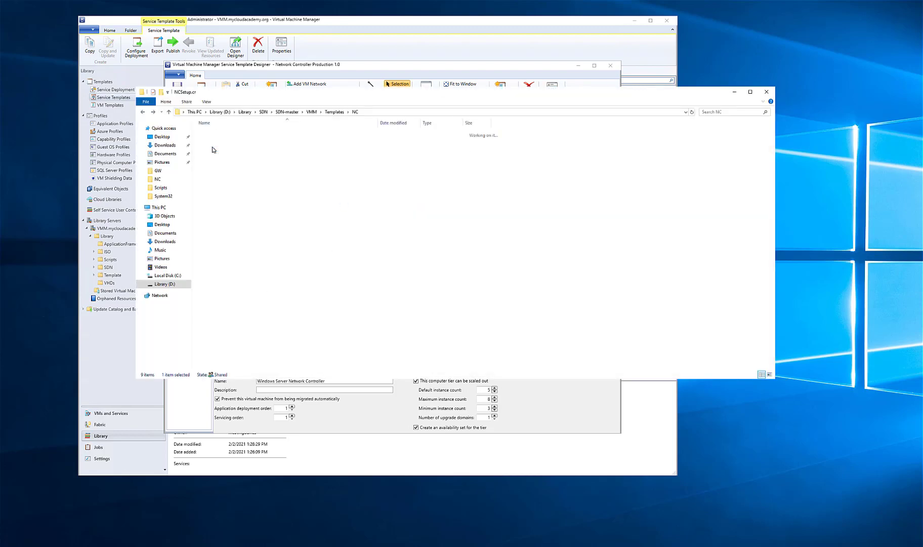
left_click(252, 185)
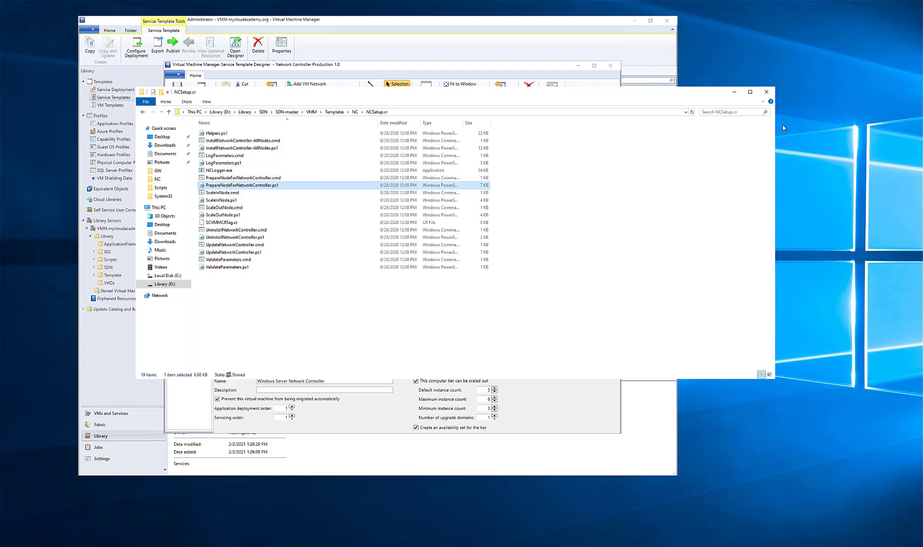
left_click(727, 97)
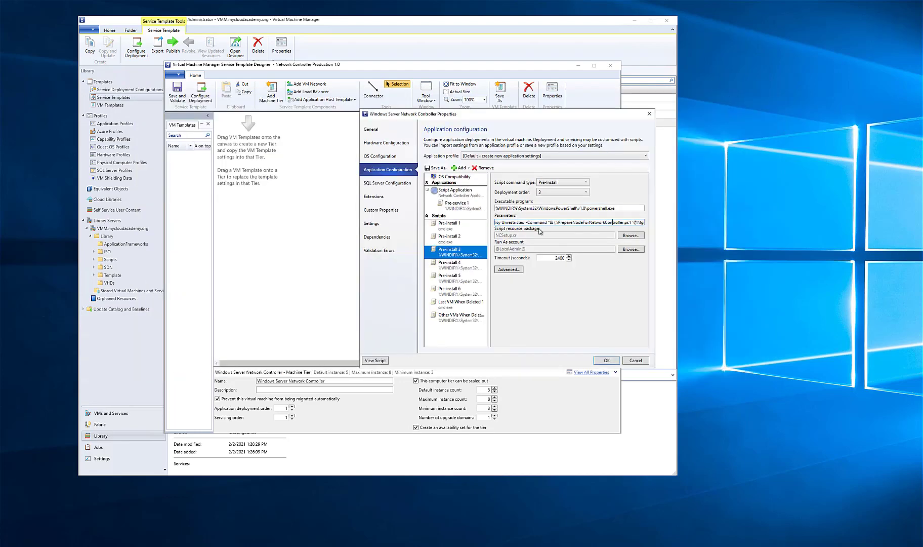
Examine the parameters of the Pre-install 4, 5 and 6 scripts and look over the two VM deletion scripts
left_click(458, 264)
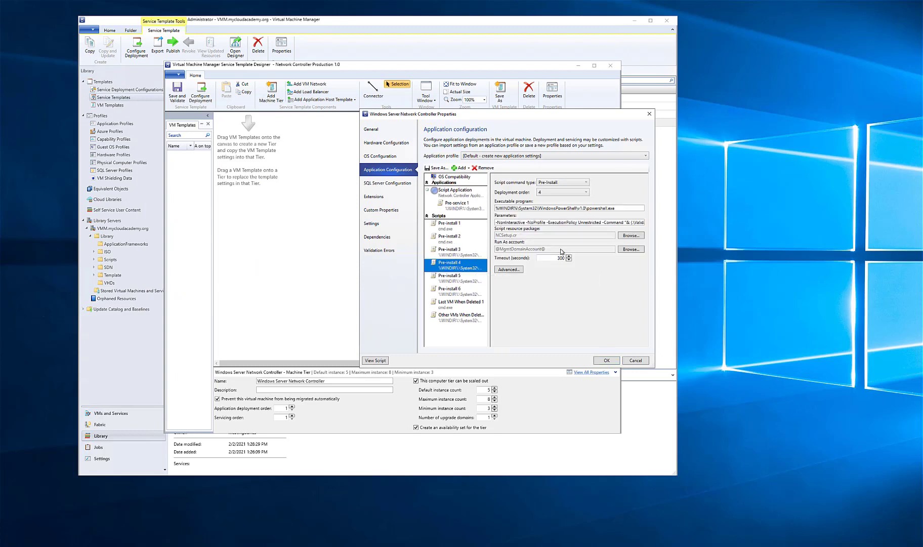
left_click_drag(646, 222, 642, 223)
left_click(452, 279)
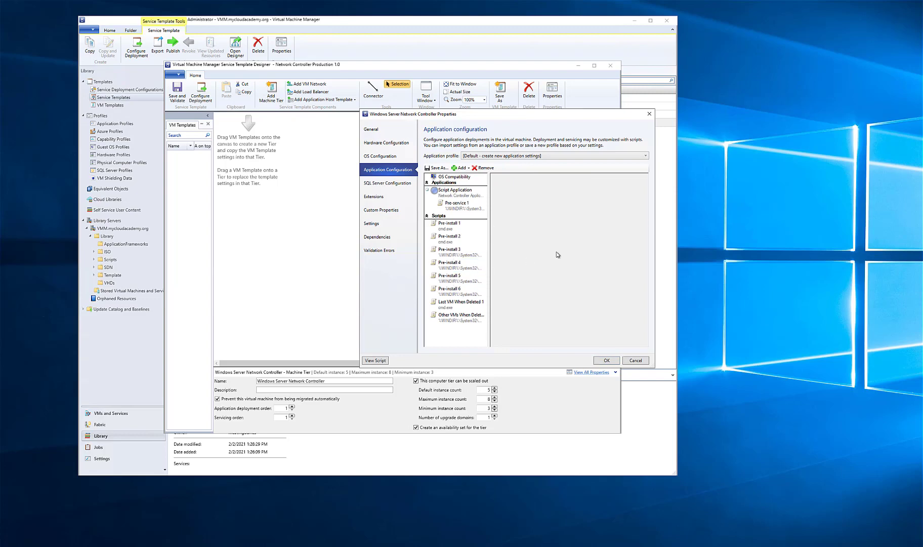
left_click_drag(638, 222, 643, 227)
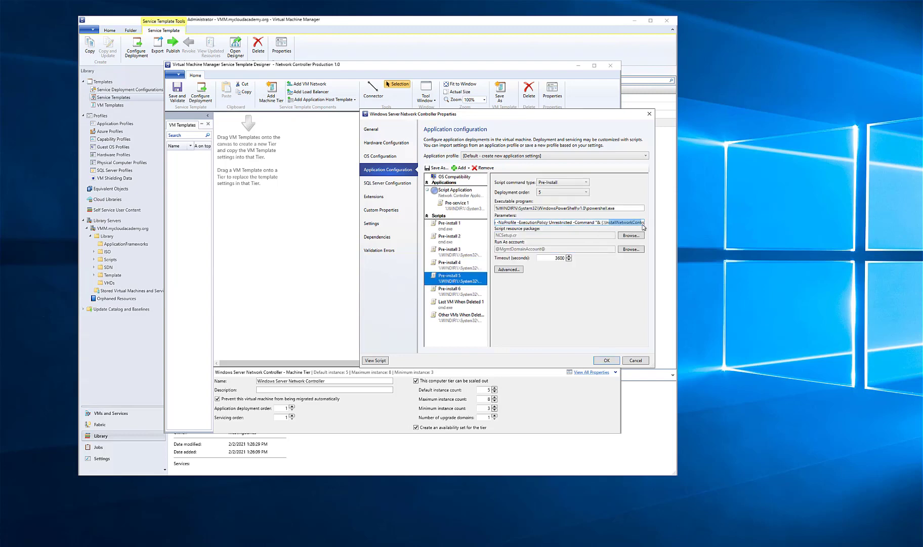
left_click(462, 290)
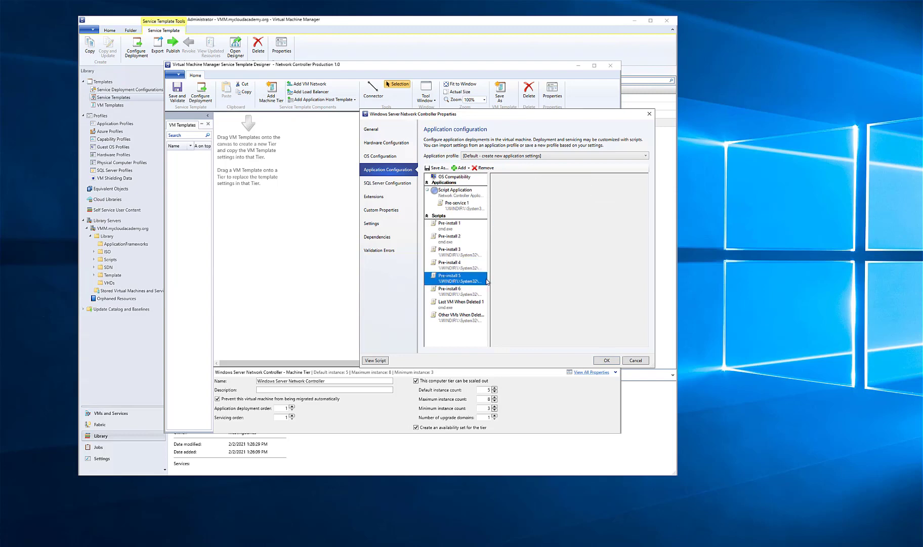
left_click_drag(637, 222, 644, 224)
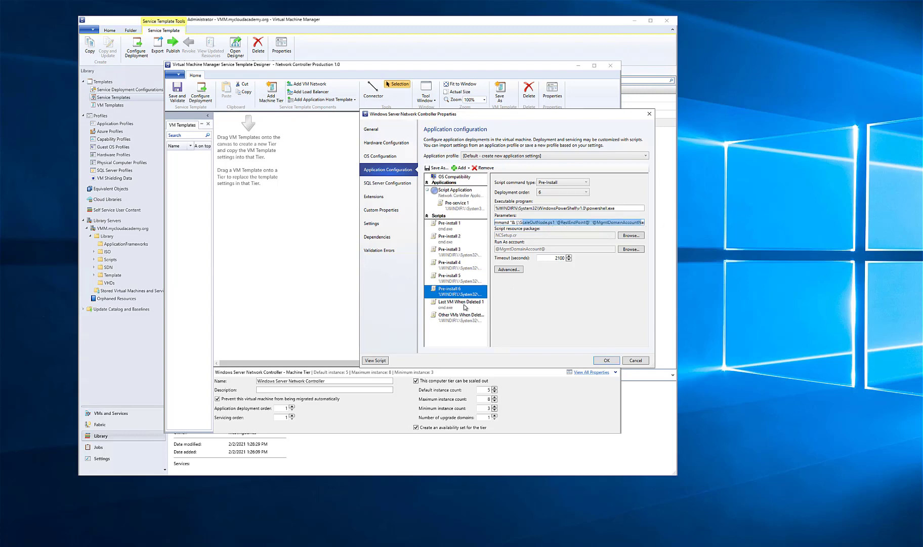
left_click(464, 305)
left_click(463, 316)
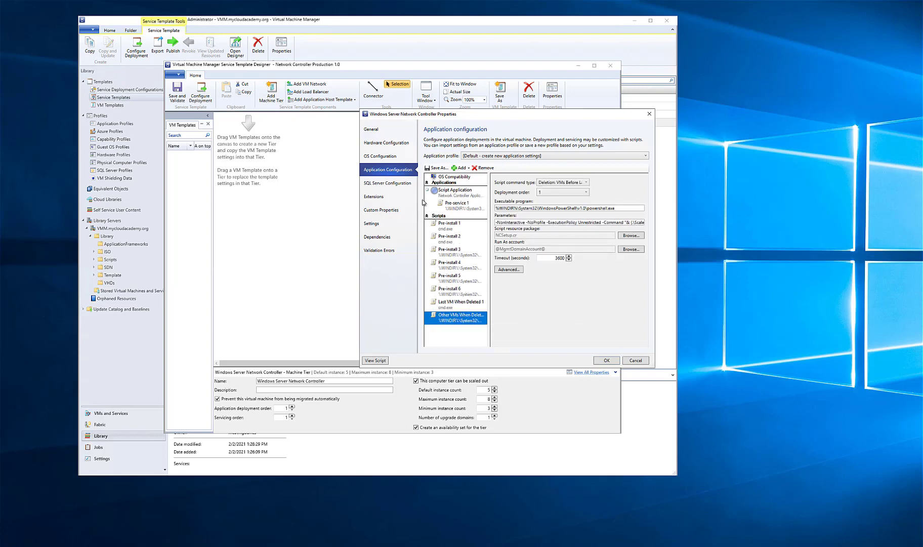
Check the tier's SQL Server and Extensions settings, try to apply the property changes, and discard the unapplied edits
left_click(400, 186)
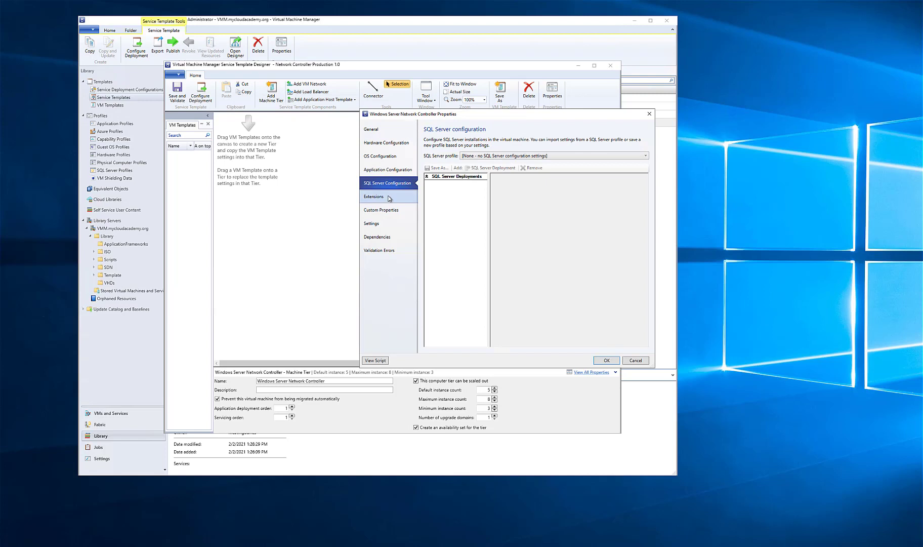
left_click(390, 198)
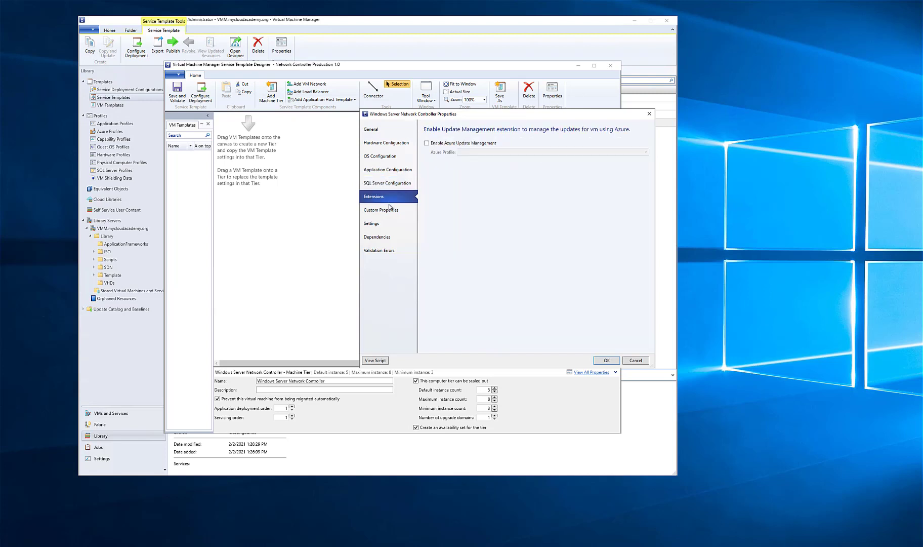
left_click(606, 361)
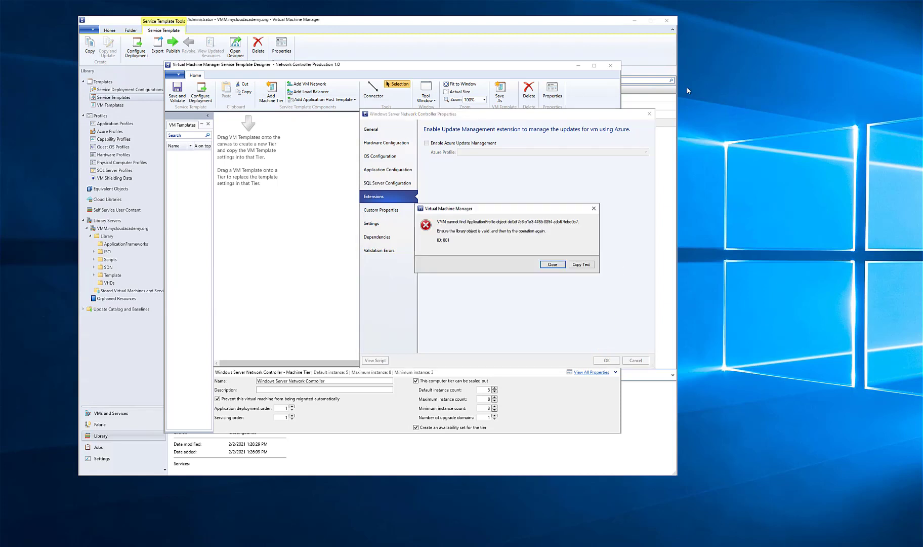
left_click(552, 265)
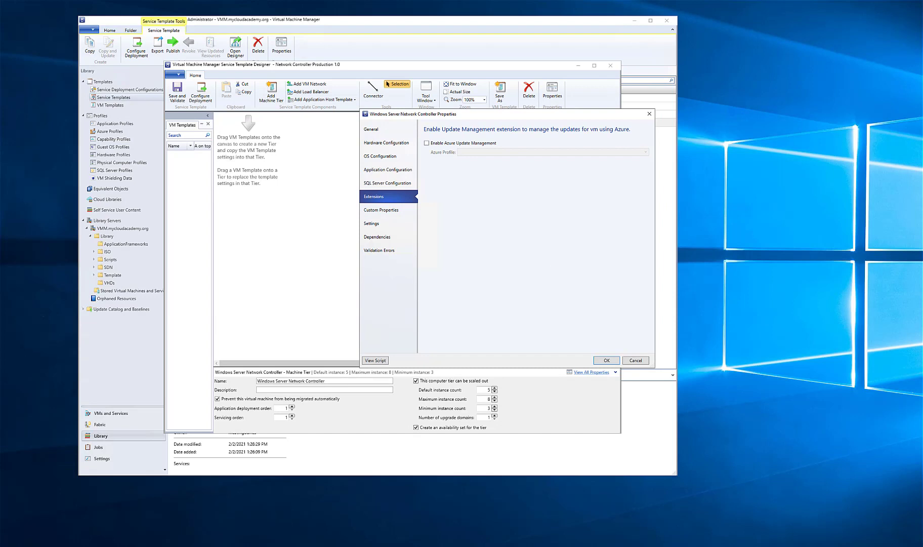
left_click(636, 359)
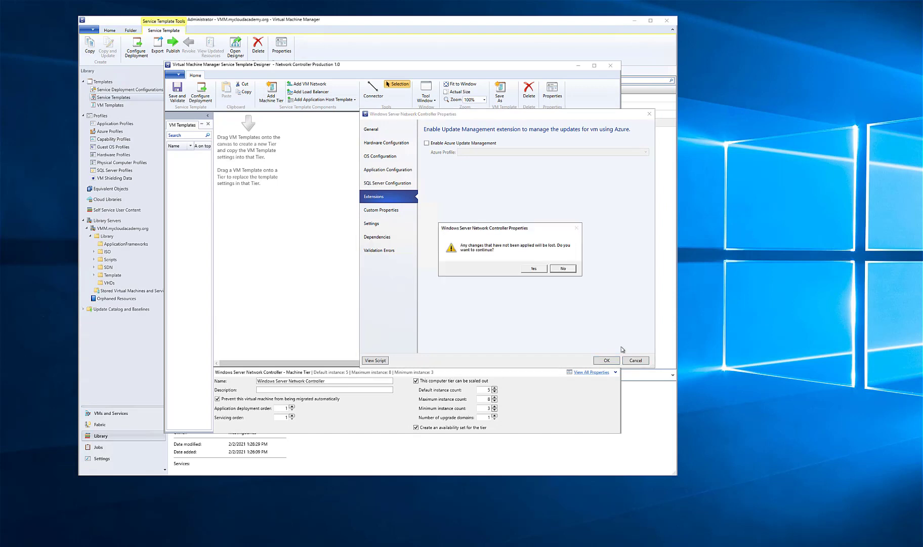
left_click(534, 268)
left_click(501, 215)
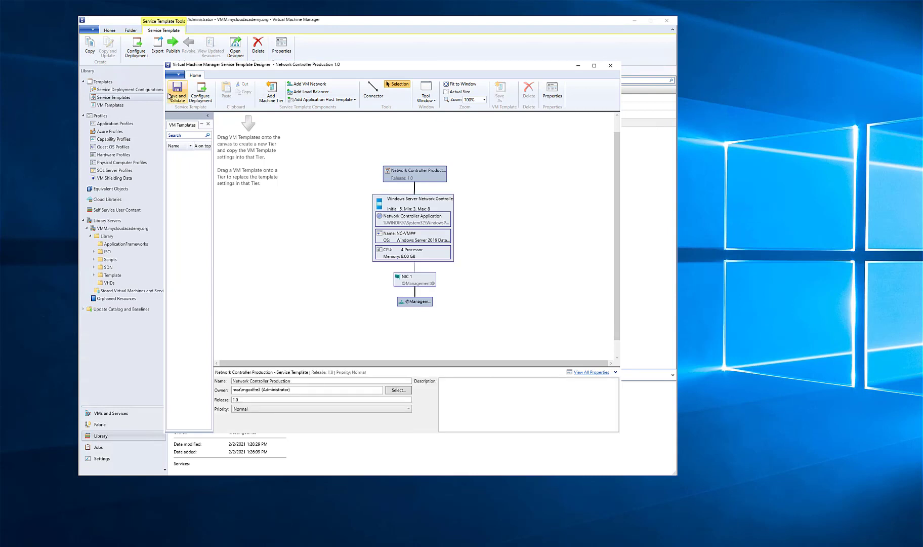
Configure a service deployment named NC to the Demo SDN-Managed host group with Demo-SDN as Management network, and close the designer
left_click(201, 96)
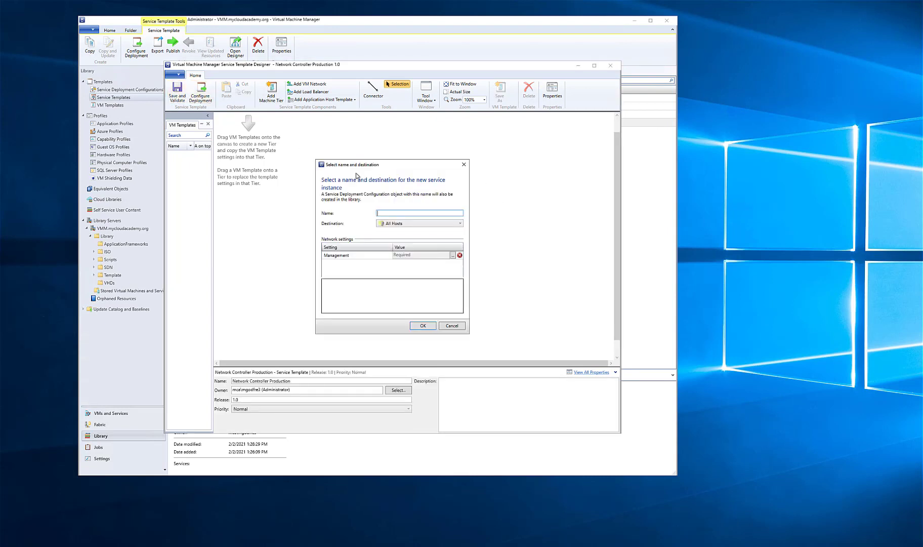
left_click(401, 225)
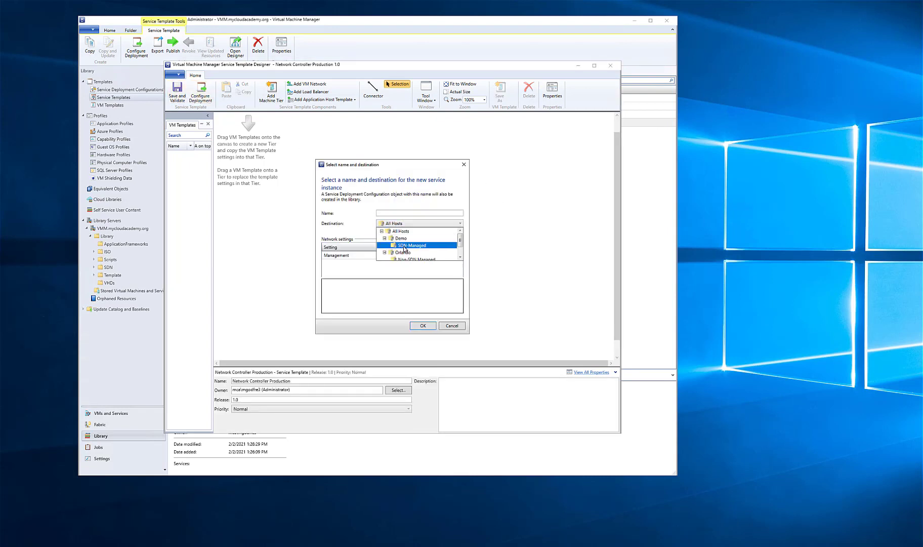
left_click(405, 245)
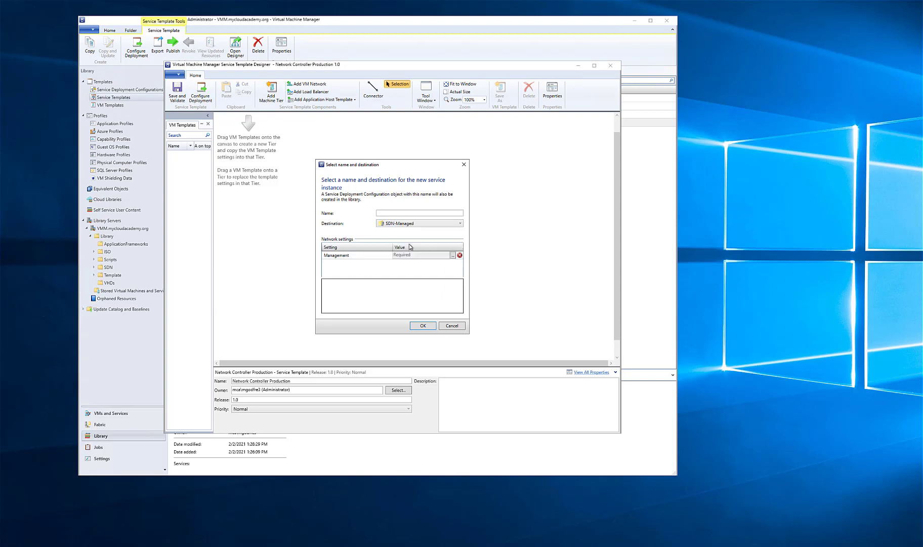
left_click(389, 213)
left_click(449, 256)
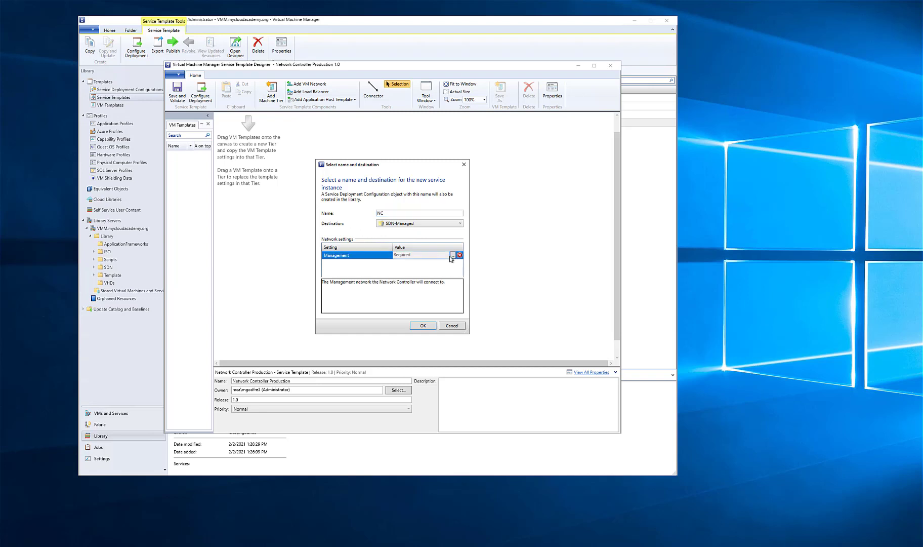
left_click(453, 255)
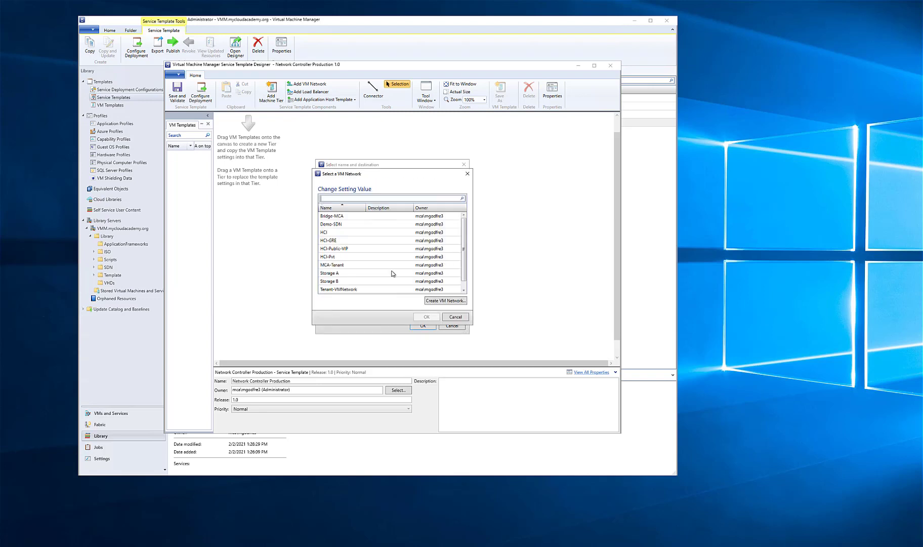
double_click(339, 224)
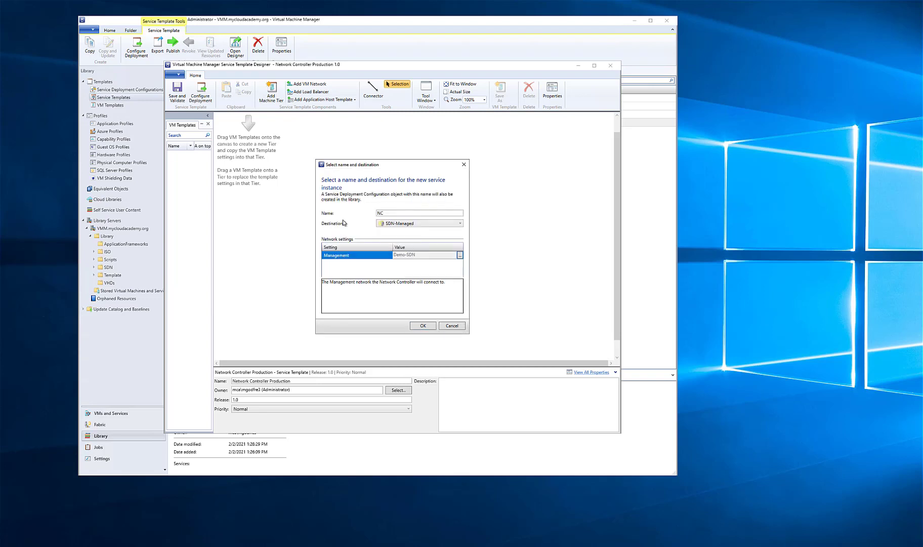
left_click(423, 325)
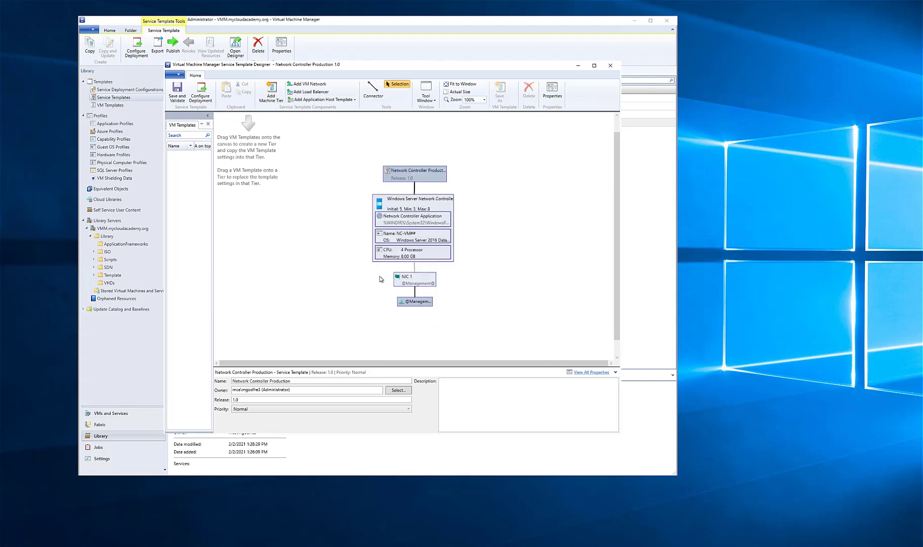
left_click(615, 69)
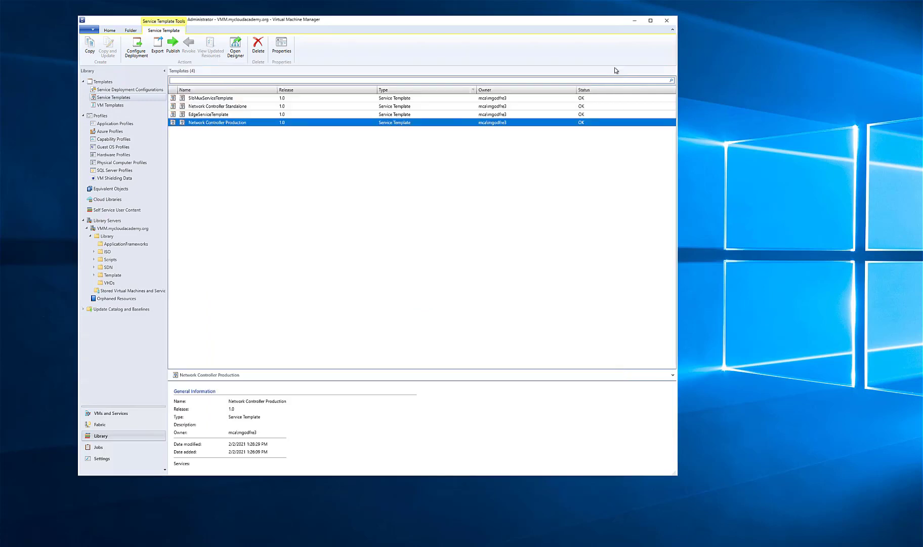
Inspect the existing NC service down to its virtual machine in the services list, closing the deployment preview and widening the Name column
left_click(116, 414)
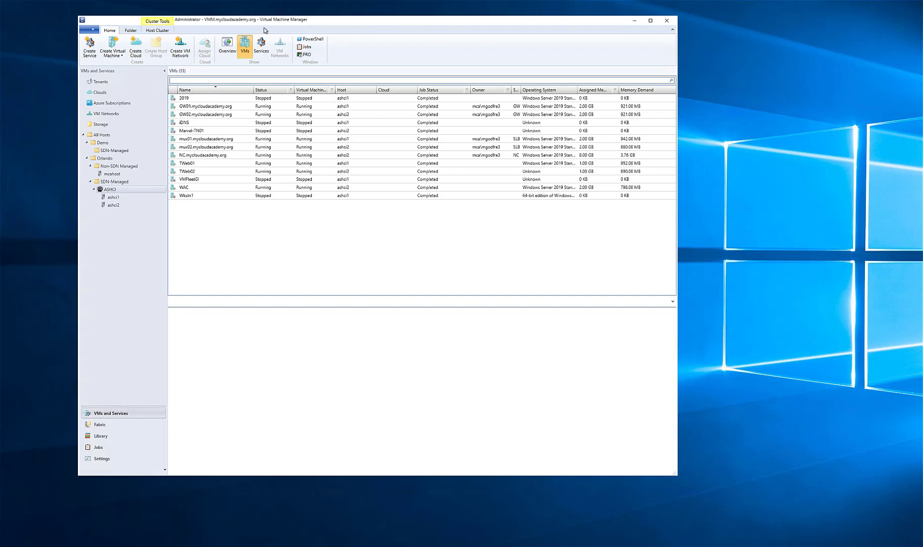
left_click(261, 46)
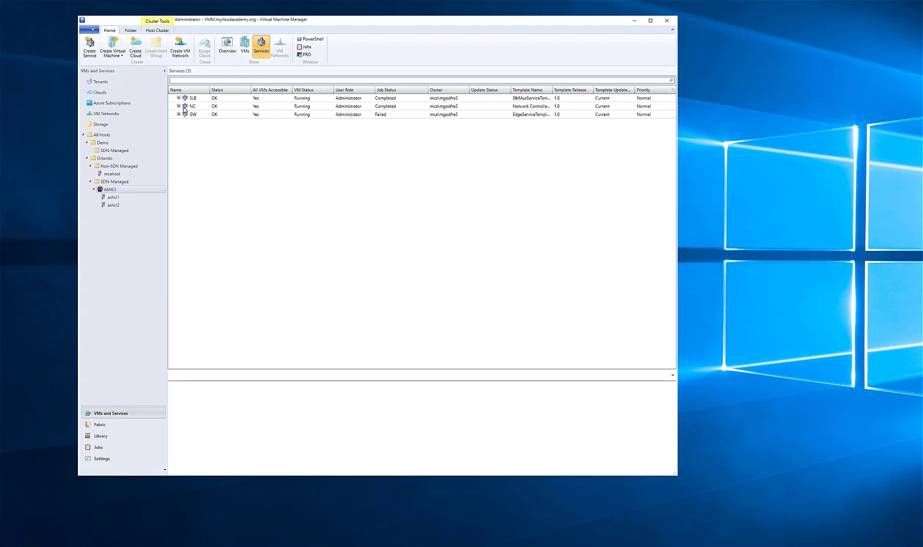
left_click(179, 107)
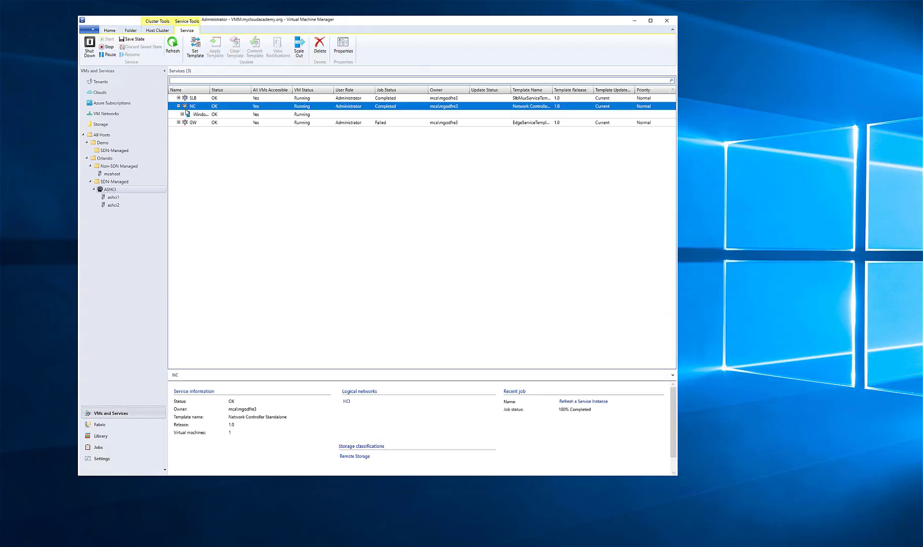
left_click(183, 115)
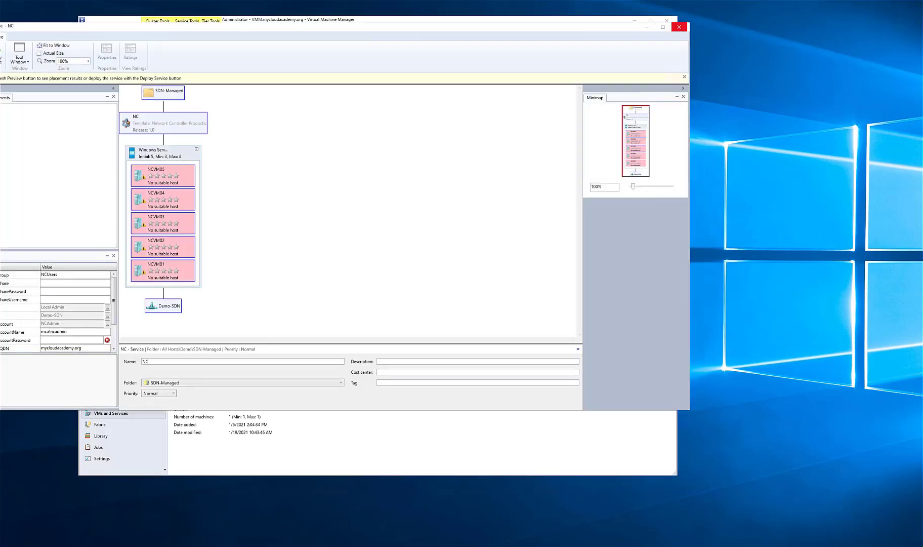
left_click(679, 27)
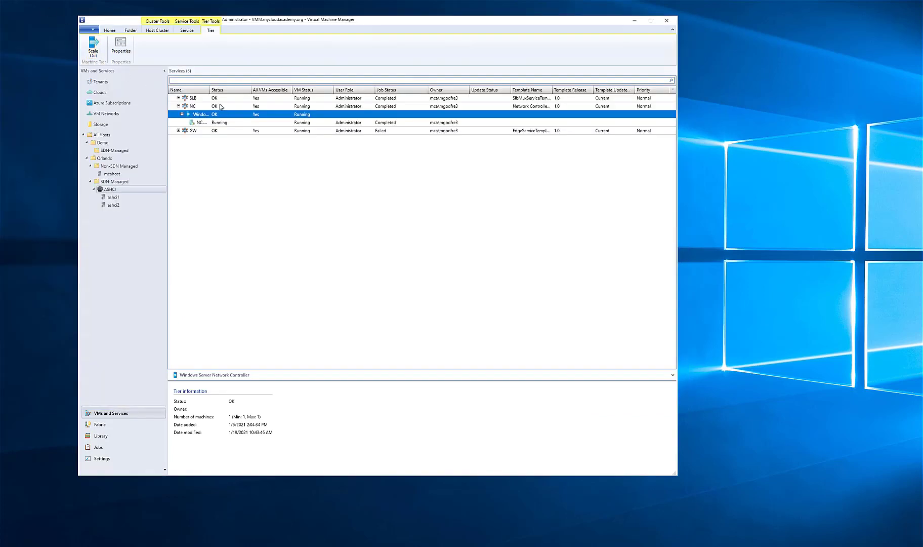
double_click(208, 88)
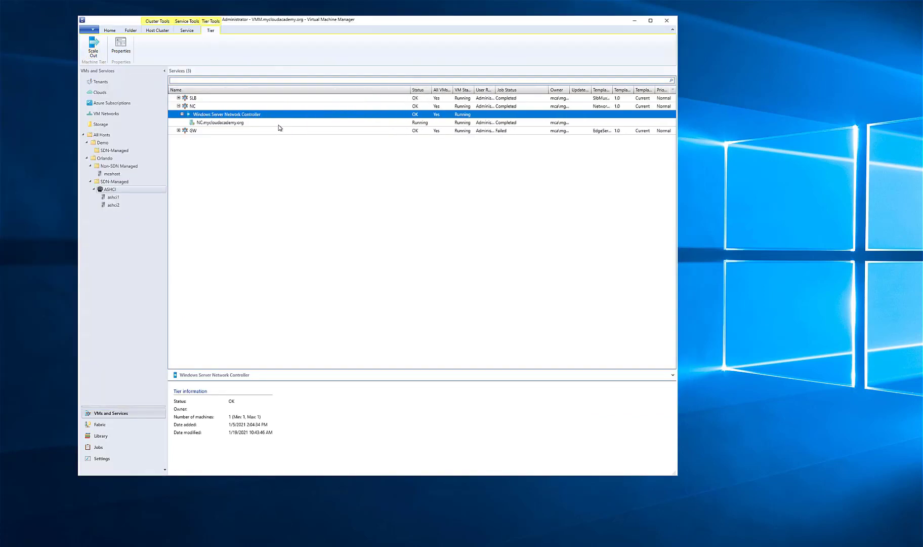
left_click(258, 123)
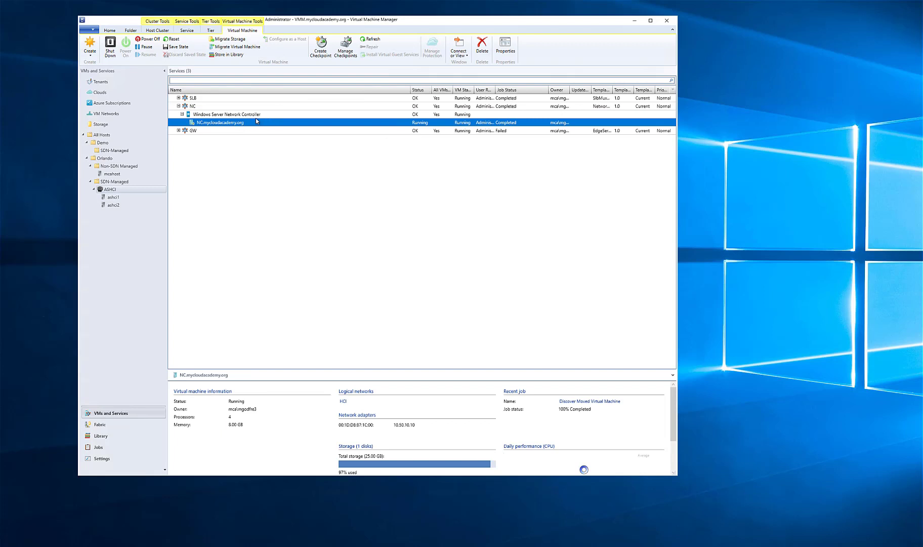
Review the scale-out details for the NC service's Windows Server Network Controller tier, and cancel the wizard
left_click(231, 115)
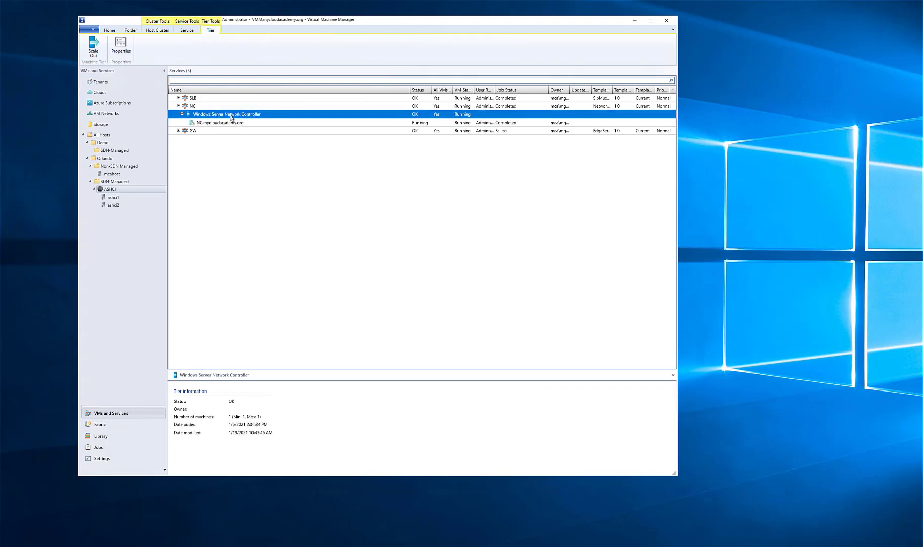
right_click(230, 115)
left_click(207, 129)
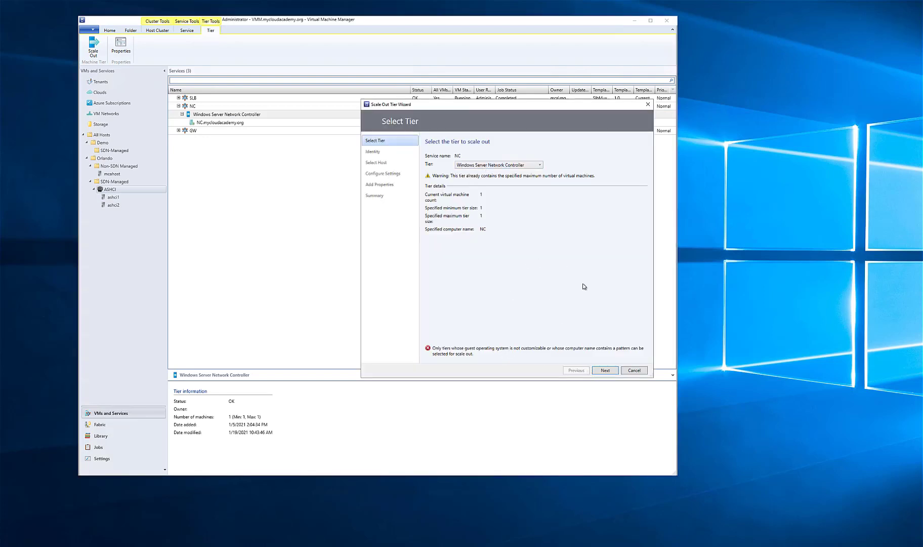
left_click(636, 370)
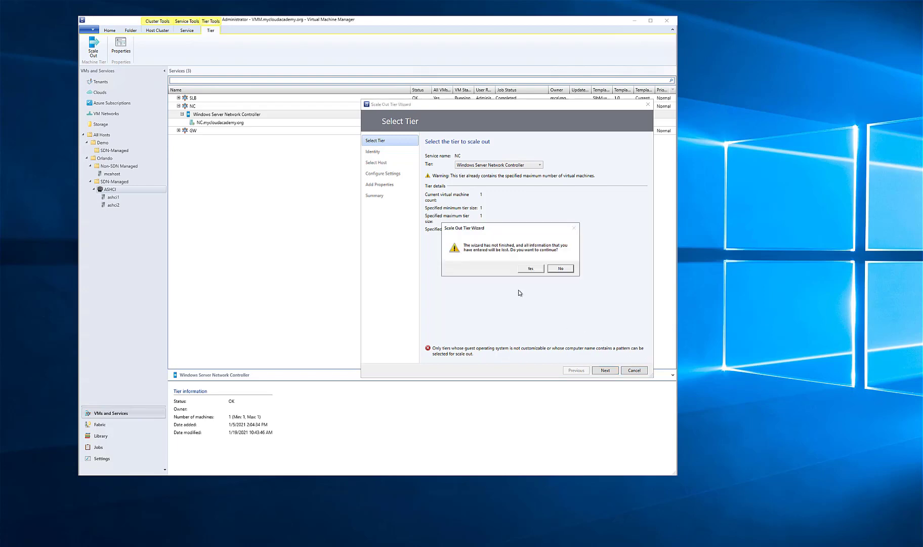
left_click(530, 269)
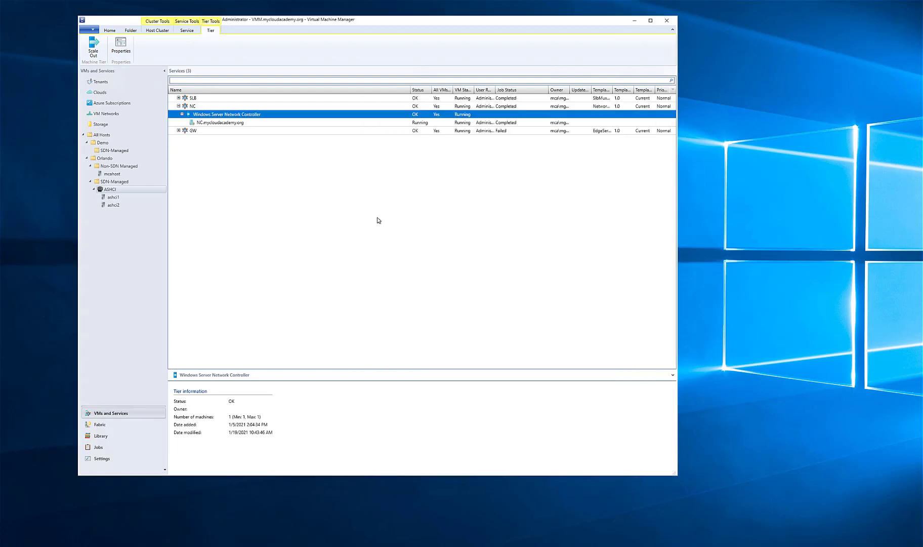
left_click(223, 123)
right_click(224, 126)
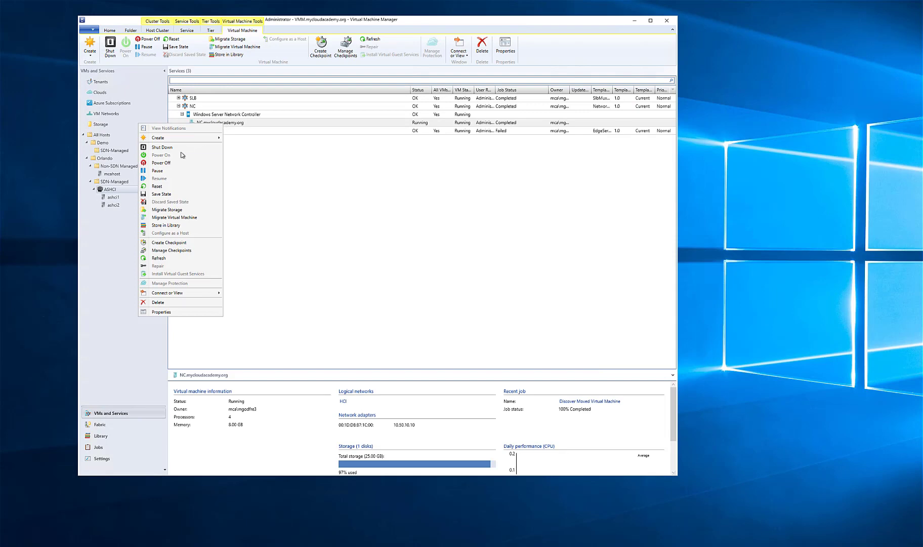
left_click(466, 199)
left_click(315, 114)
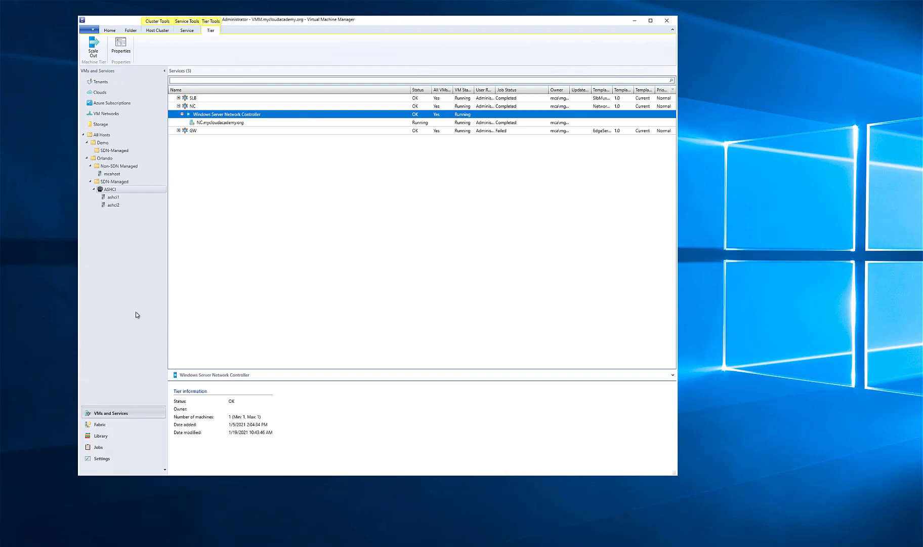
Open the properties of the SDN network service among the fabric's networking resources
left_click(106, 423)
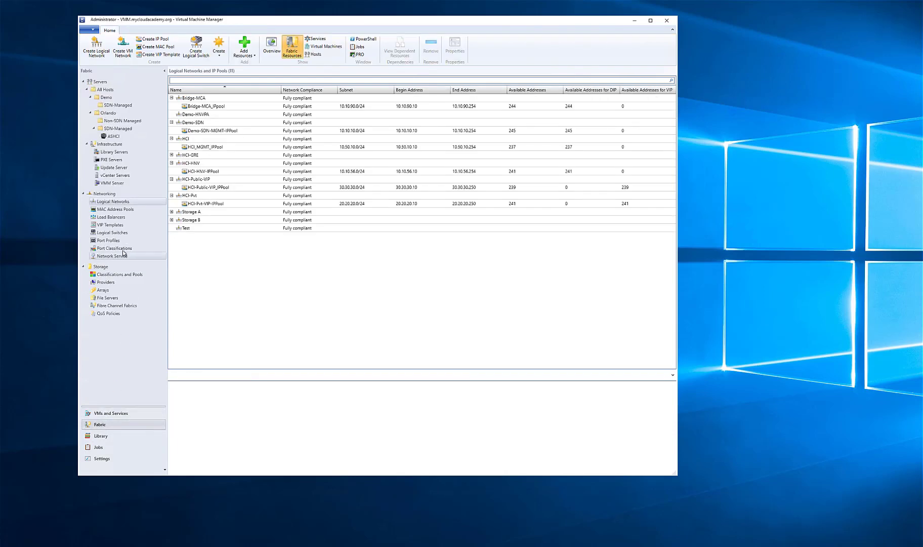
left_click(120, 254)
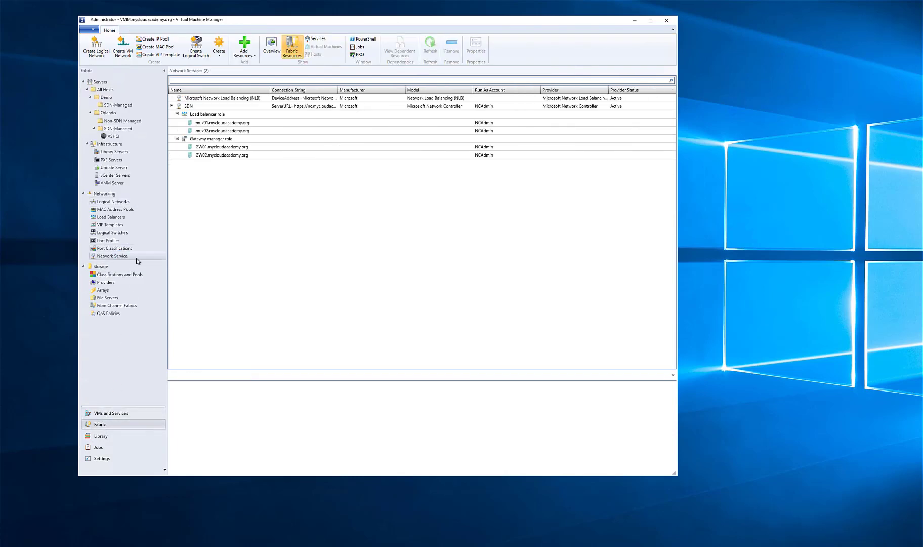
left_click(189, 107)
right_click(190, 107)
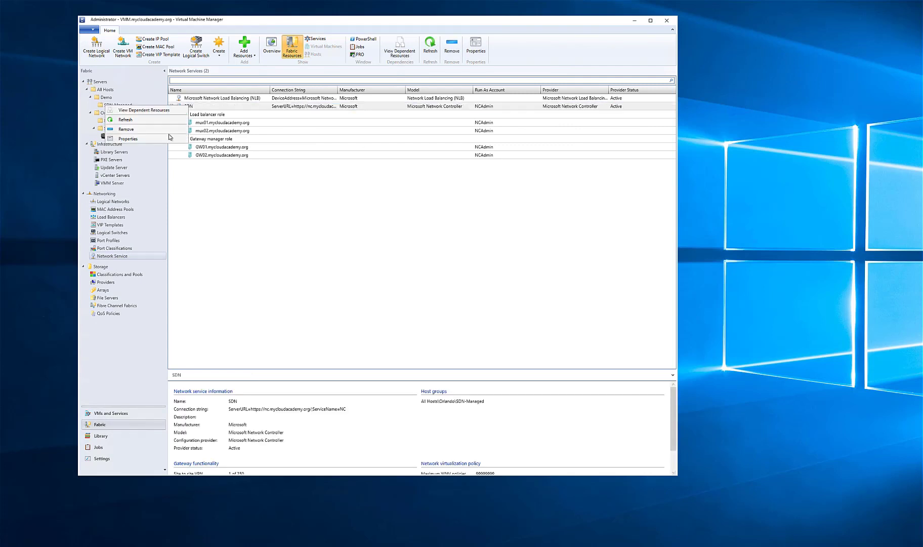
left_click(155, 141)
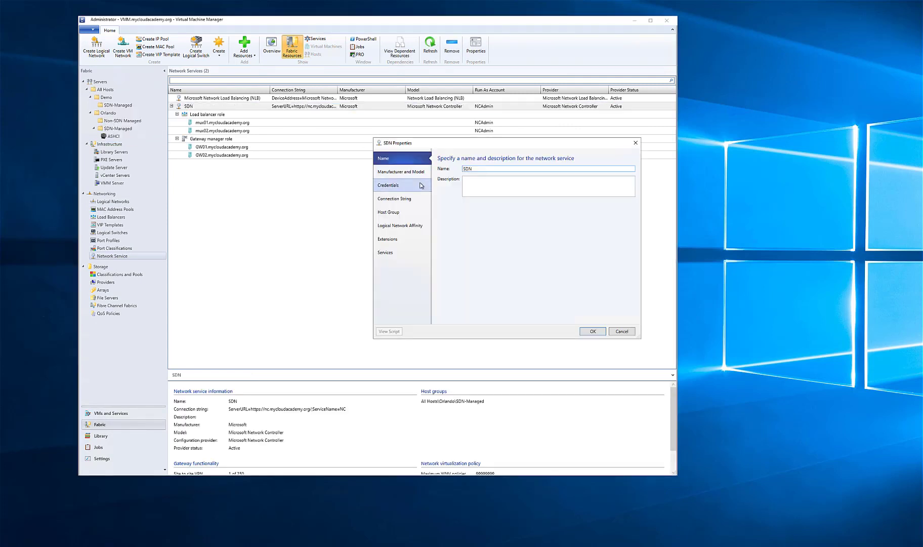
Review the SDN network service's manufacturer and model, Run As account, services and connection string, and close its properties without saving
left_click(419, 174)
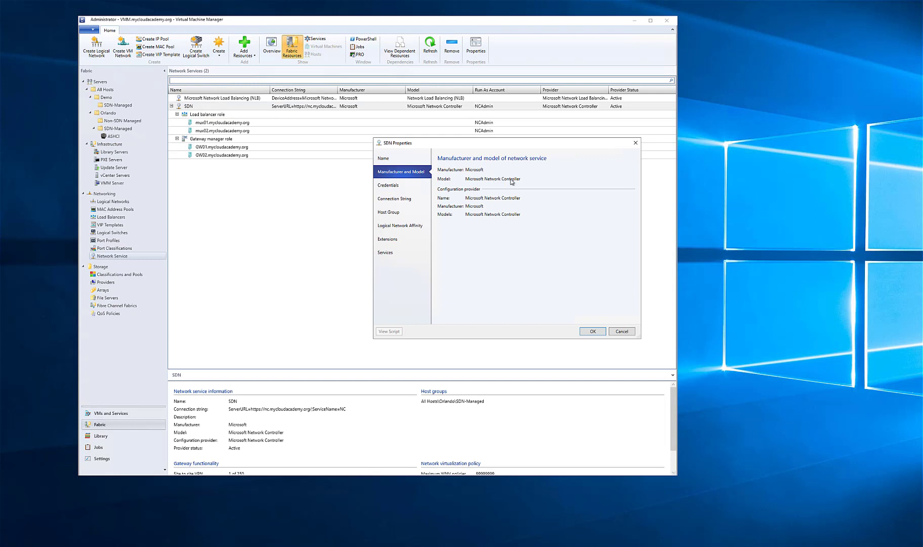
left_click(423, 187)
left_click_drag(488, 178, 469, 180)
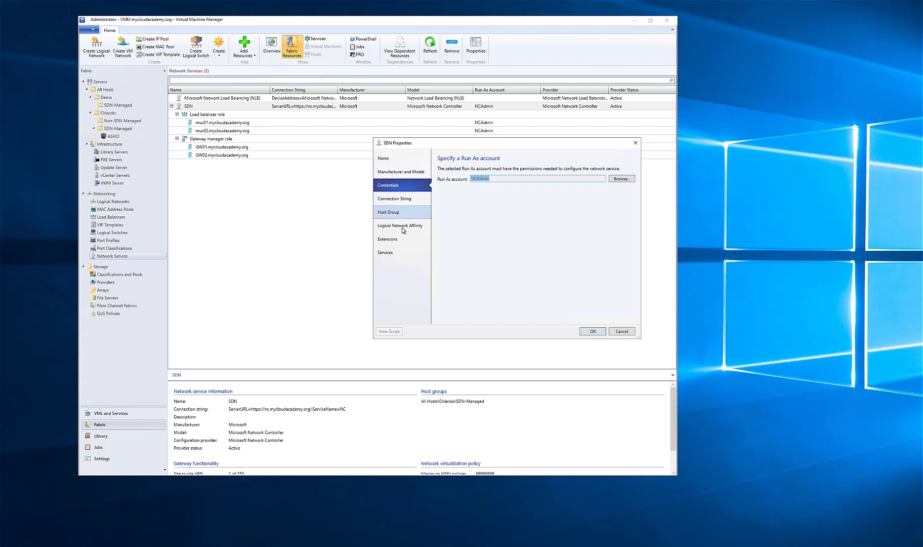
left_click(385, 256)
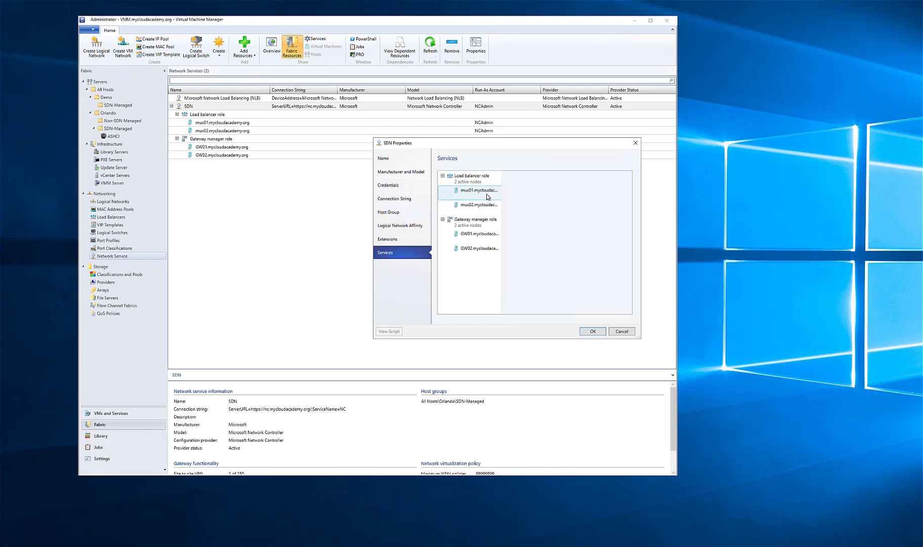
left_click(398, 199)
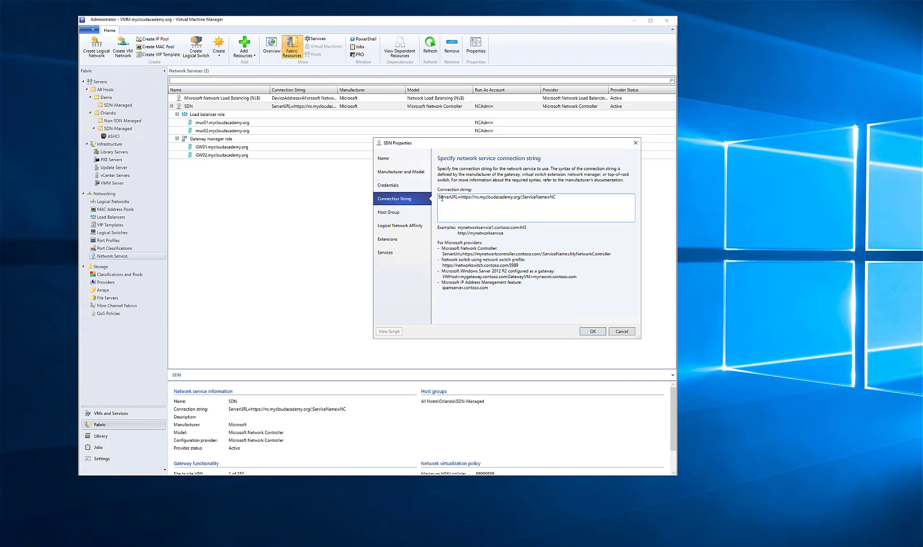
mouse_move(461, 197)
left_mouse_down()
mouse_move(519, 197)
mouse_move(478, 198)
left_mouse_up()
left_click(482, 198)
left_click(621, 332)
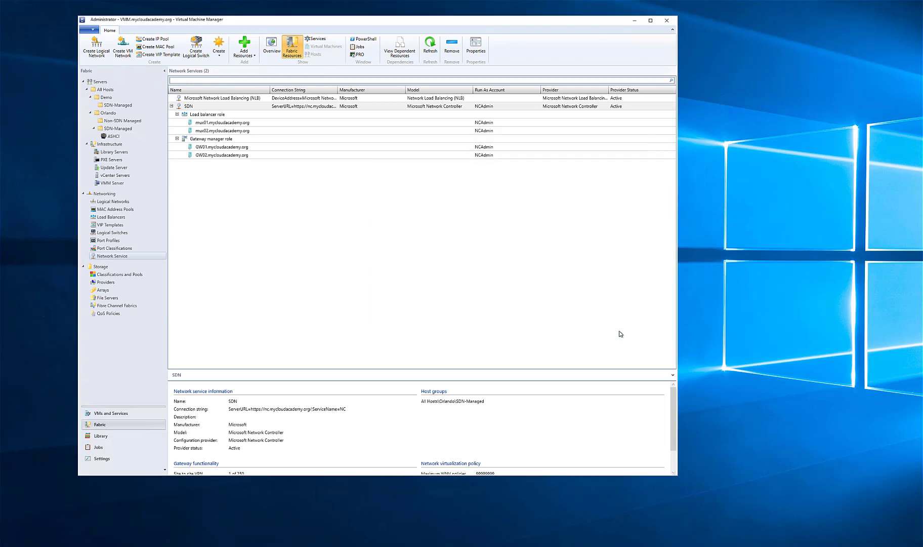